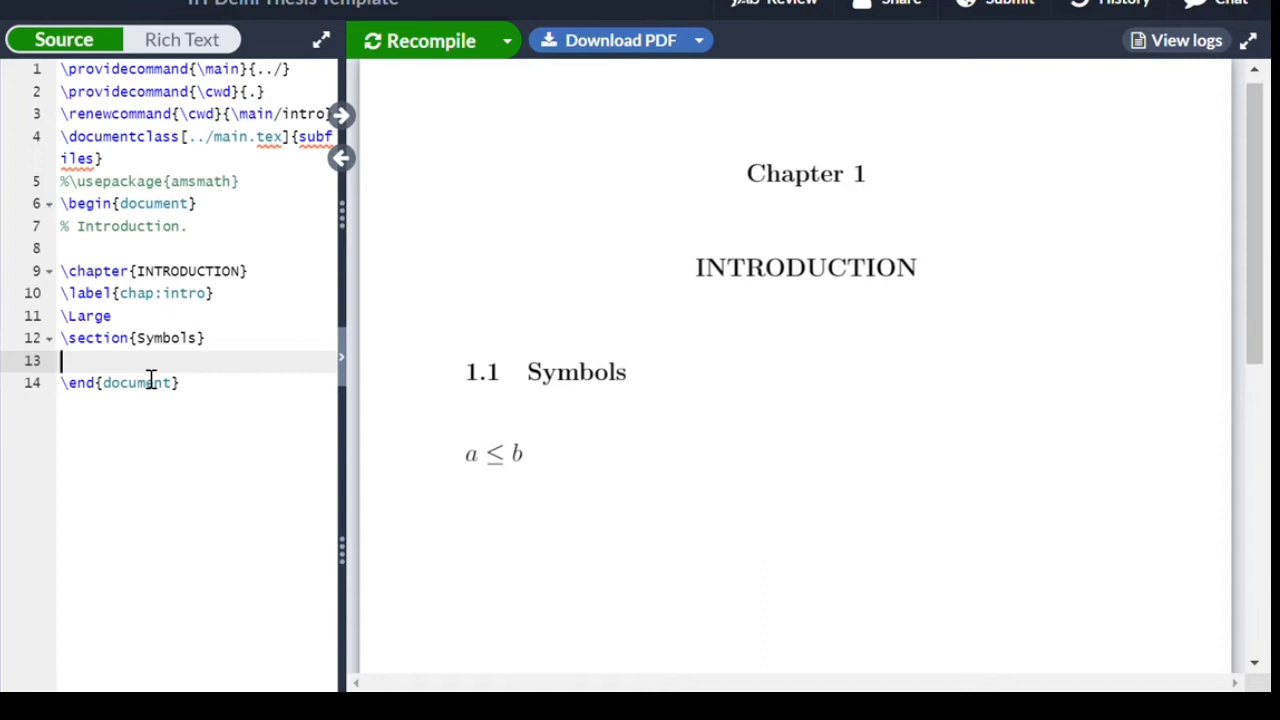
Insert an equation environment containing a\leq b and recompile to render a ≤ b as equation (1.1)
{"action": "type", "text": "\\begin"}
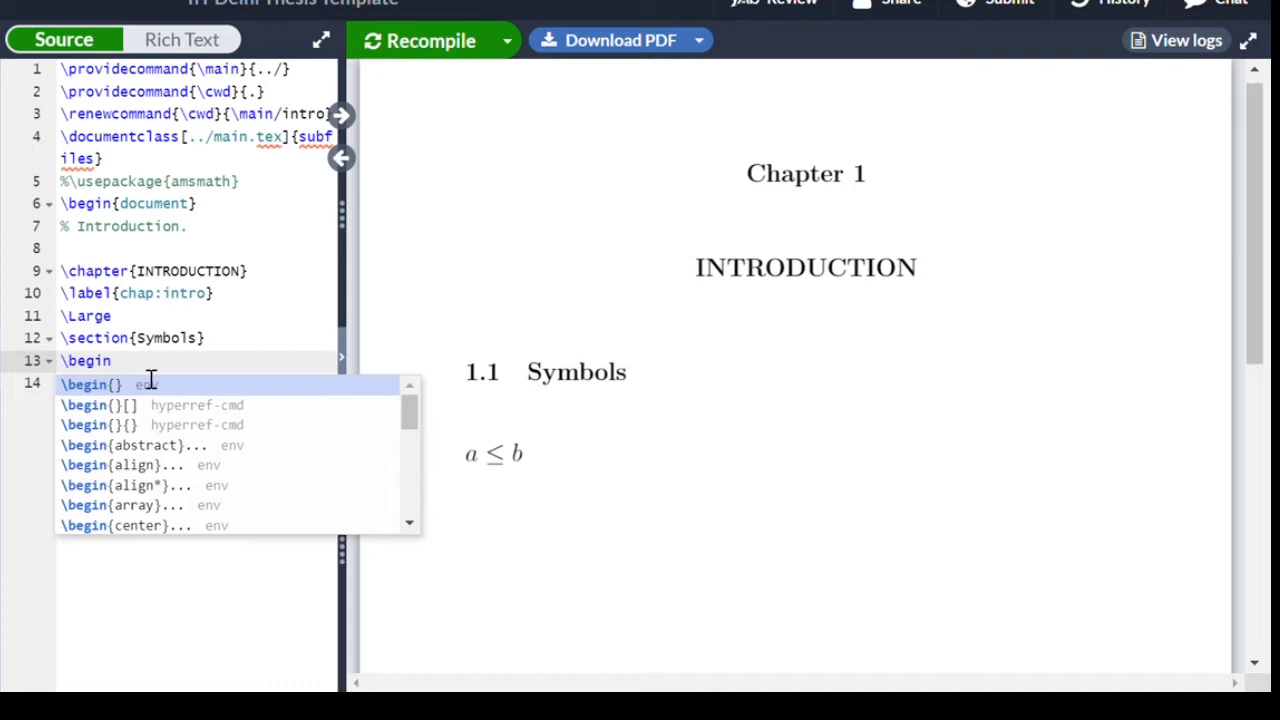
{"action": "type", "text": "{}"}
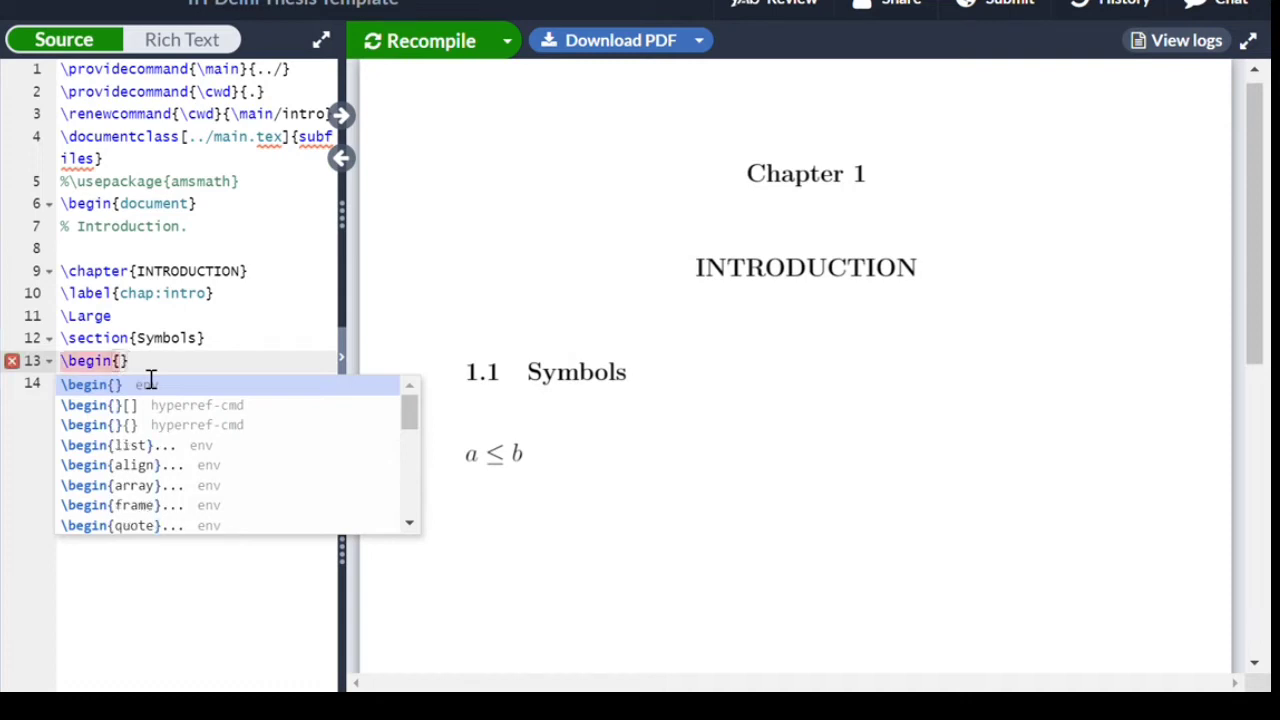
{"action": "type", "text": "equa"}
{"action": "left_click", "coordinate": [168, 406]}
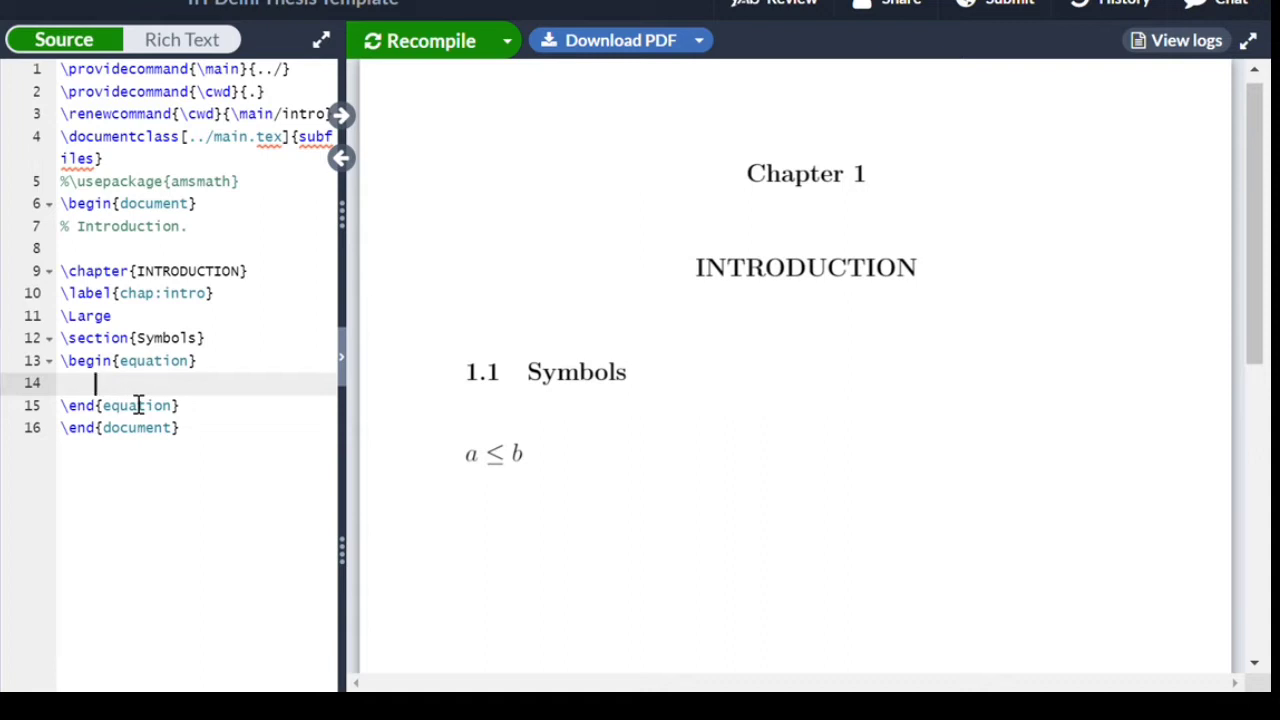
{"action": "type", "text": "a\\le"}
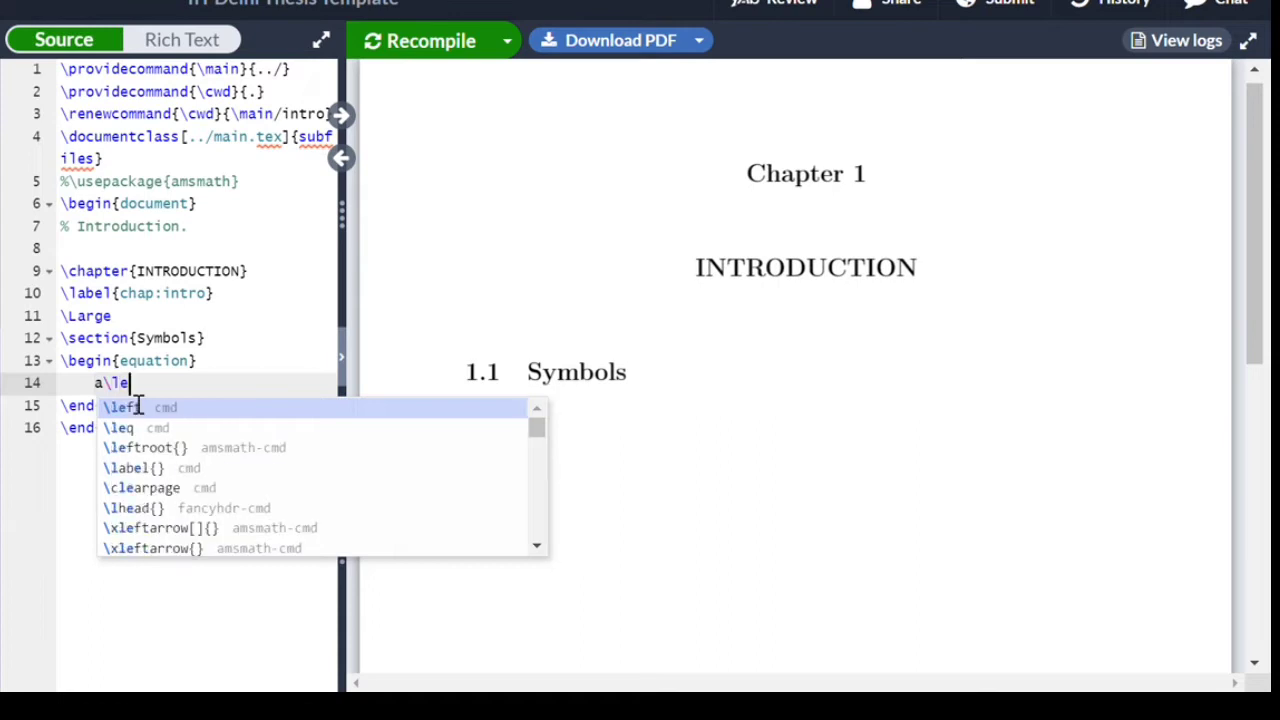
{"action": "type", "text": "q b"}
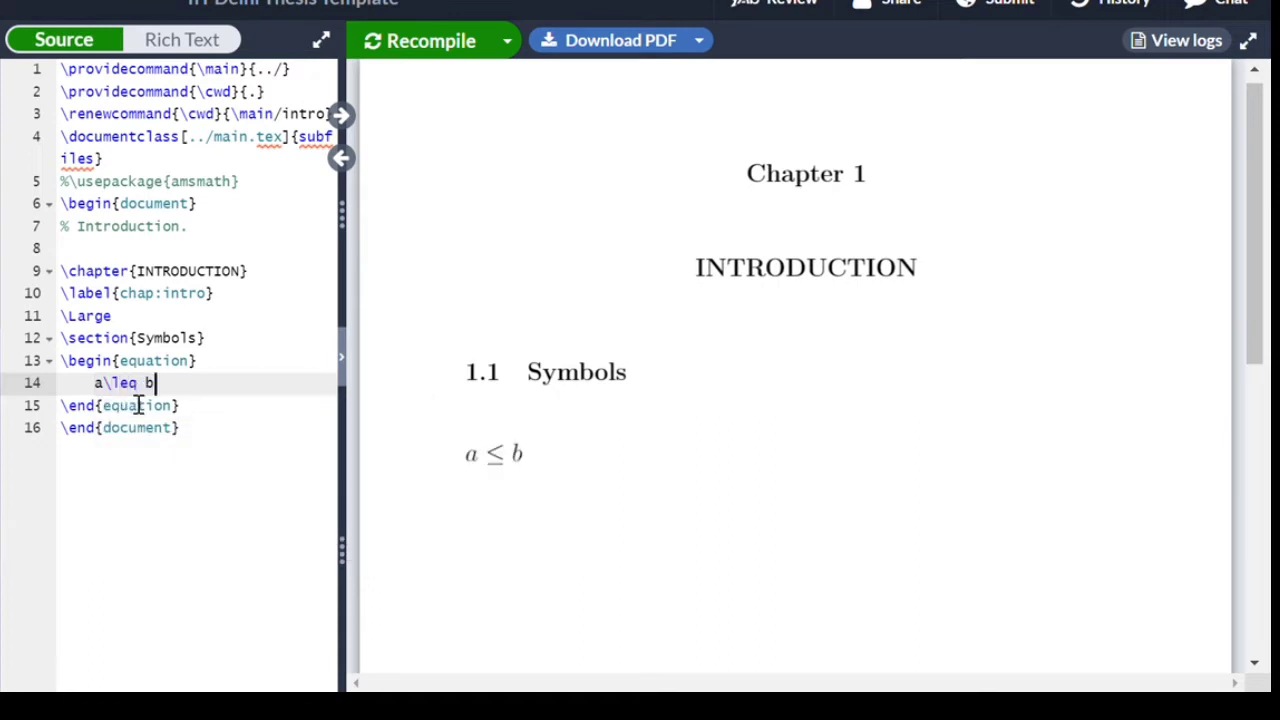
{"action": "left_click", "coordinate": [465, 40]}
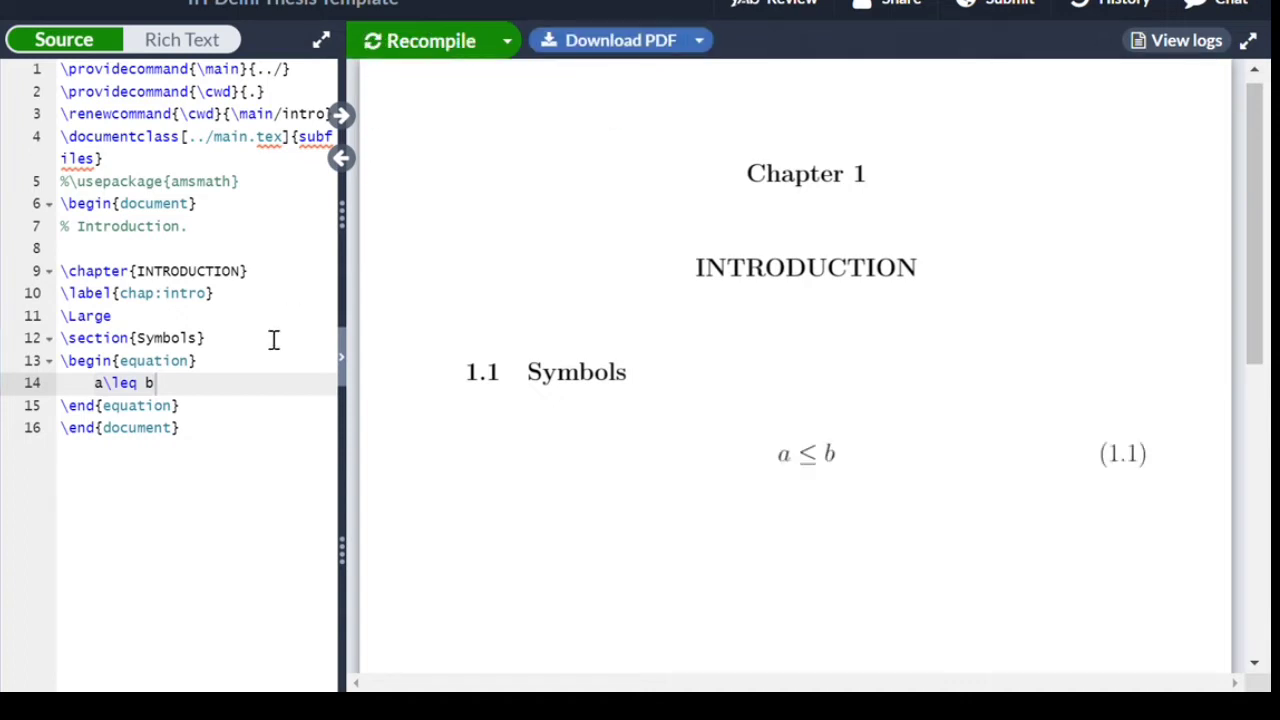
{"action": "left_click", "coordinate": [205, 415]}
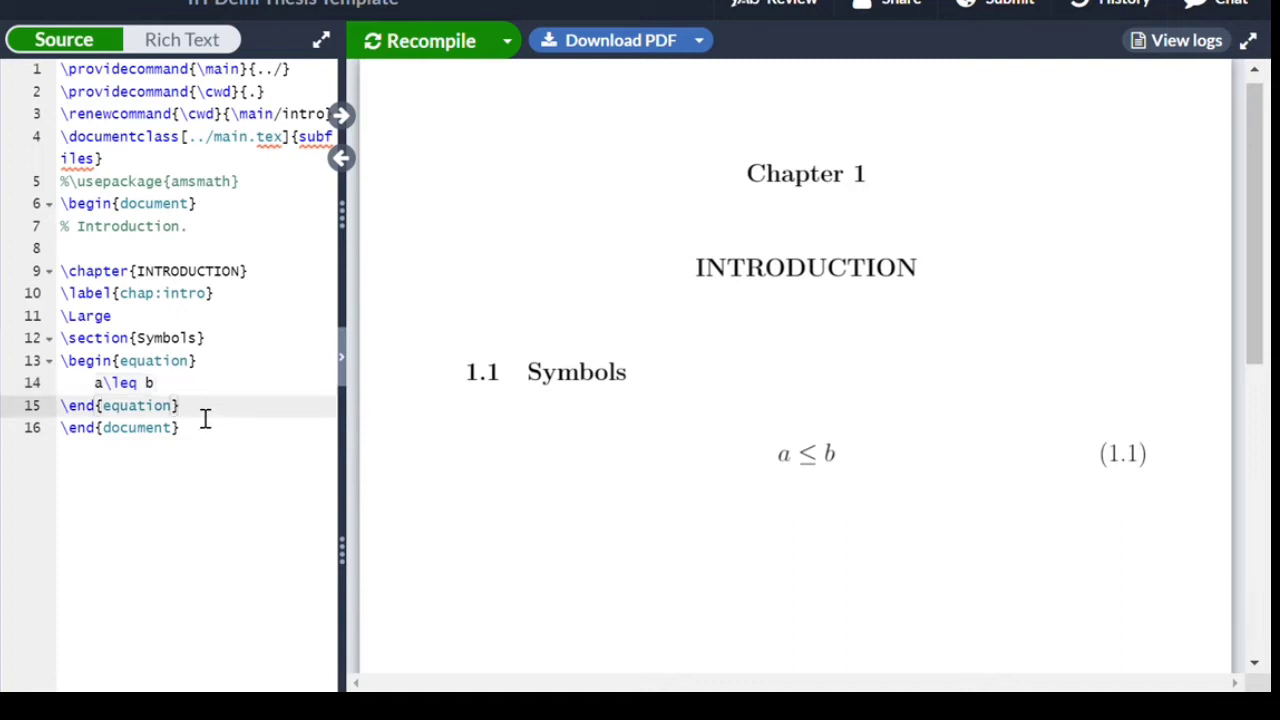
Replace the equation with inline $a\leq b$, recompile, and end the line with \\
{"action": "key", "text": "BackSpace"}
{"action": "key", "text": "BackSpace"}
{"action": "key", "text": "BackSpace"}
{"action": "key", "text": "BackSpace"}
{"action": "key", "text": "BackSpace"}
{"action": "key", "text": "BackSpace"}
{"action": "key", "text": "BackSpace"}
{"action": "key", "text": "BackSpace"}
{"action": "key", "text": "BackSpace"}
{"action": "key", "text": "BackSpace"}
{"action": "key", "text": "BackSpace"}
{"action": "key", "text": "BackSpace"}
{"action": "key", "text": "BackSpace"}
{"action": "key", "text": "BackSpace"}
{"action": "key", "text": "BackSpace"}
{"action": "key", "text": "BackSpace"}
{"action": "key", "text": "BackSpace"}
{"action": "key", "text": "BackSpace"}
{"action": "key", "text": "BackSpace"}
{"action": "key", "text": "BackSpace"}
{"action": "key", "text": "BackSpace"}
{"action": "key", "text": "BackSpace"}
{"action": "key", "text": "BackSpace"}
{"action": "key", "text": "BackSpace"}
{"action": "key", "text": "BackSpace"}
{"action": "key", "text": "BackSpace"}
{"action": "key", "text": "BackSpace"}
{"action": "key", "text": "BackSpace"}
{"action": "key", "text": "BackSpace"}
{"action": "key", "text": "BackSpace"}
{"action": "key", "text": "BackSpace"}
{"action": "key", "text": "BackSpace"}
{"action": "key", "text": "BackSpace"}
{"action": "key", "text": "BackSpace"}
{"action": "key", "text": "BackSpace"}
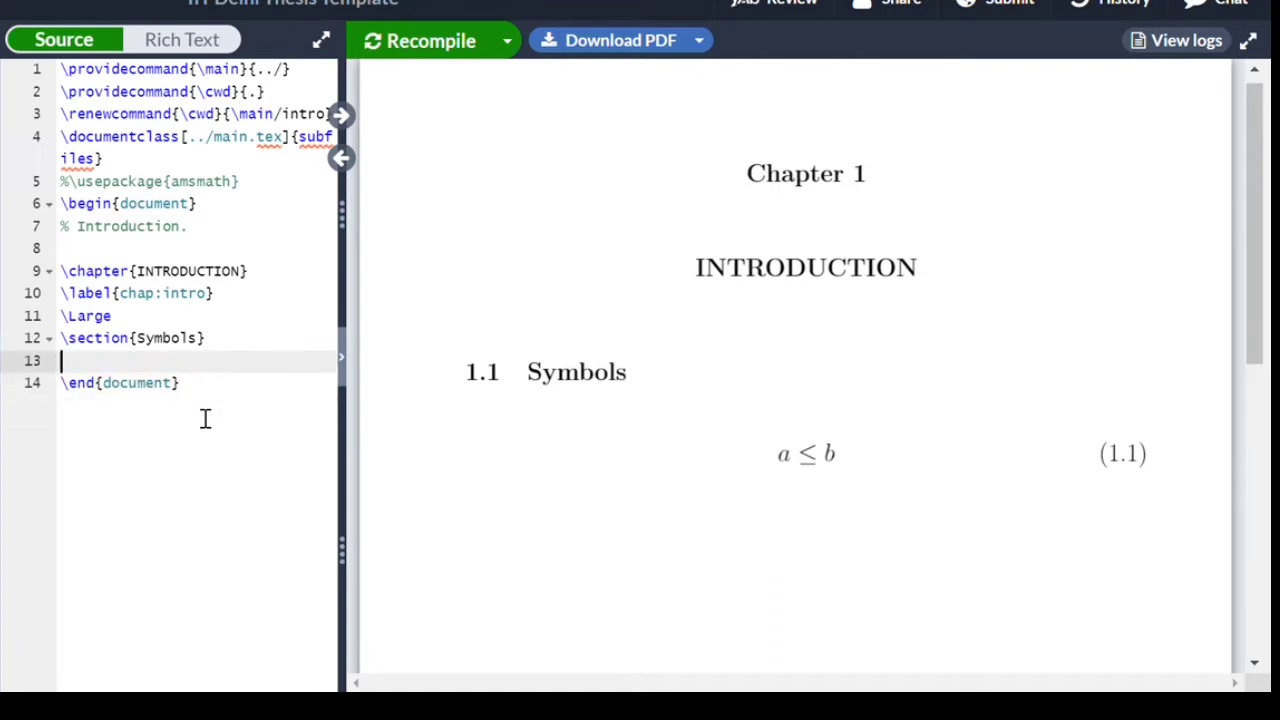
{"action": "type", "text": "$$"}
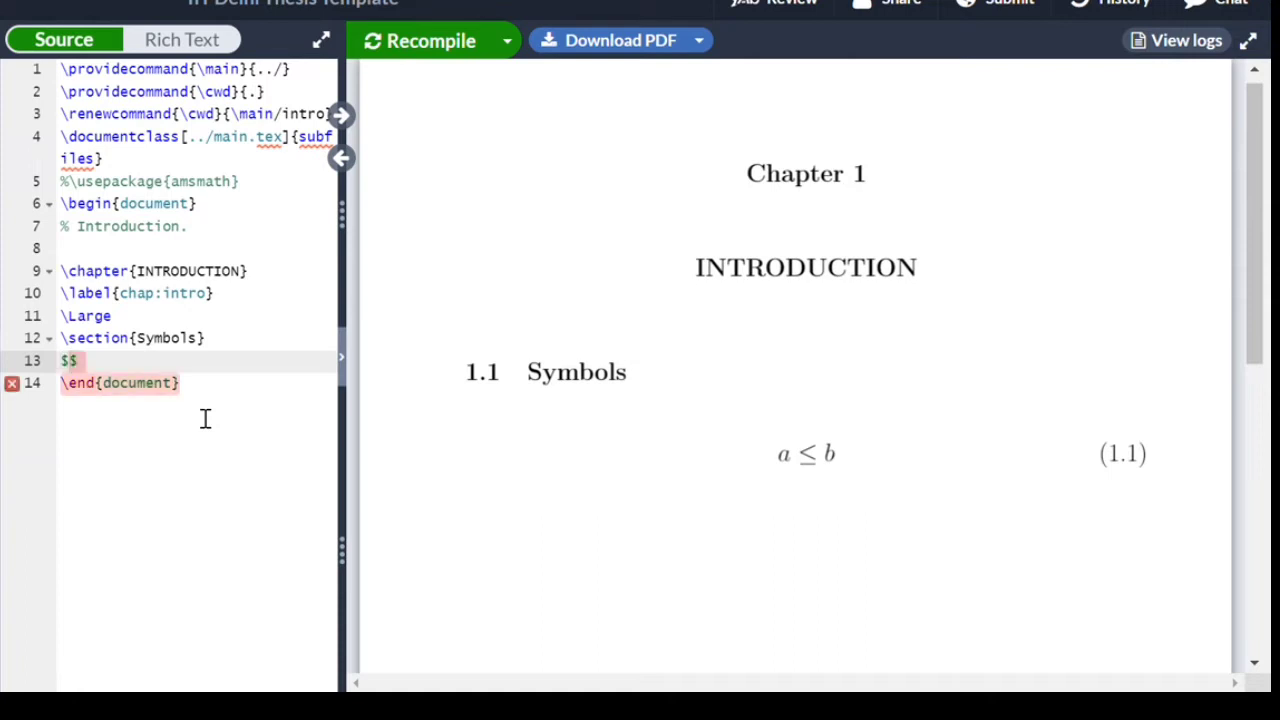
{"action": "type", "text": "a"}
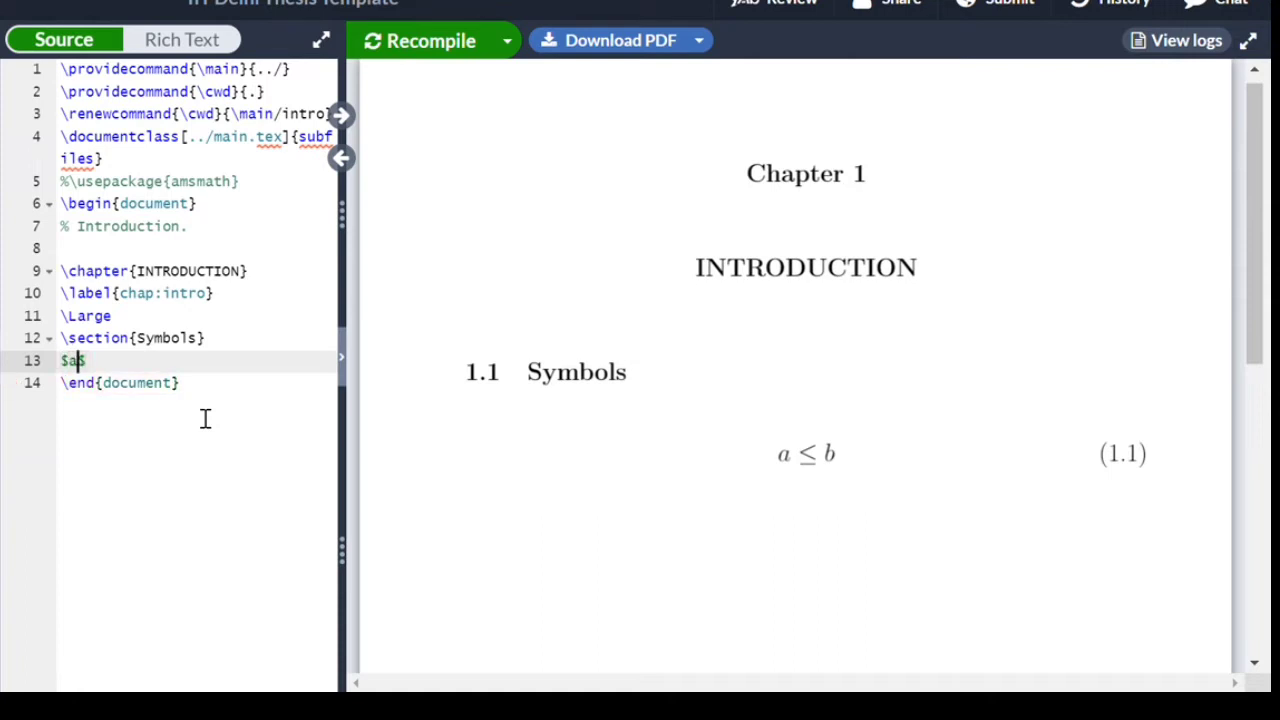
{"action": "type", "text": "\\leq"}
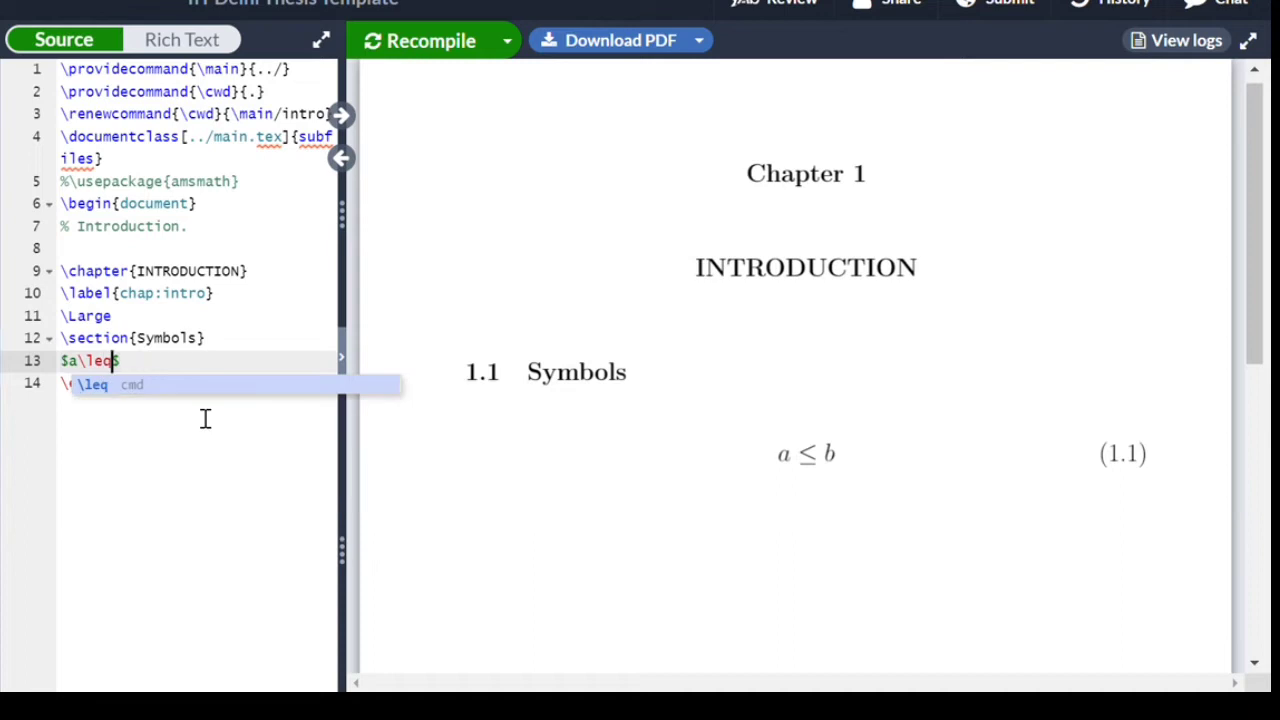
{"action": "type", "text": " b"}
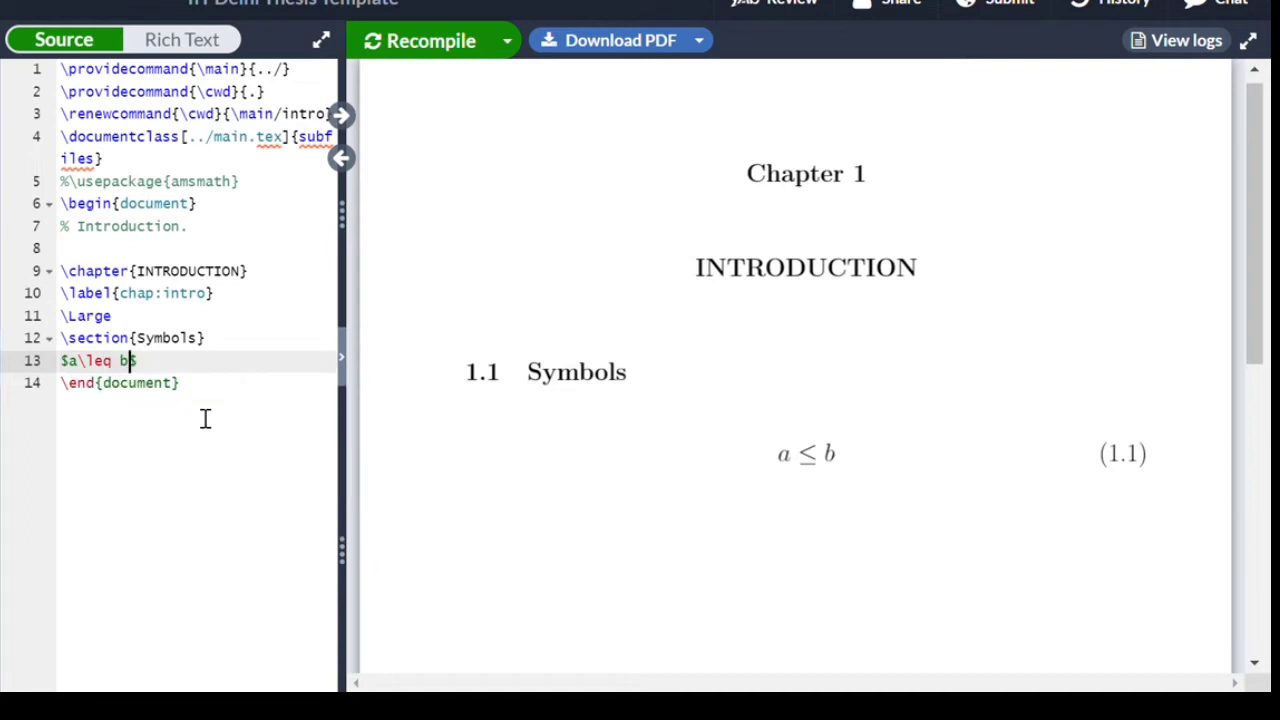
{"action": "left_click", "coordinate": [466, 42]}
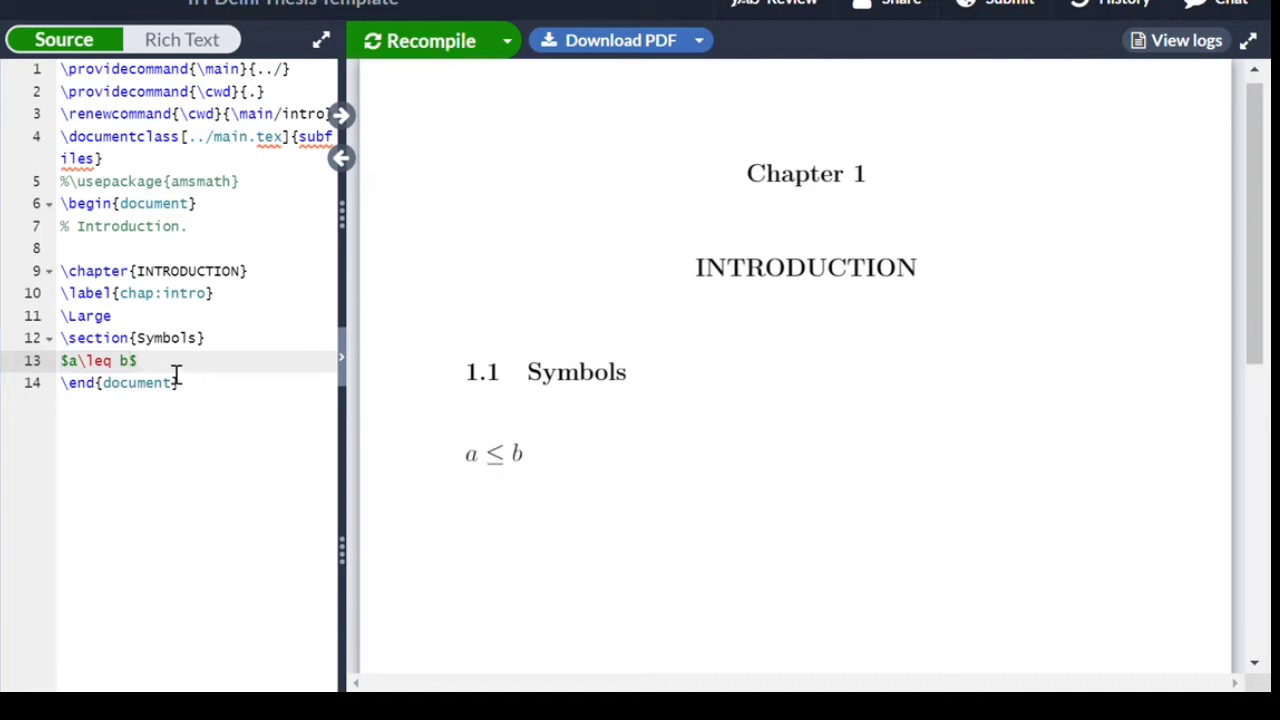
{"action": "type", "text": "\\\\"}
Add $a\geq b$ on a new line, recompile, and end it with a line break
{"action": "key", "text": "Return"}
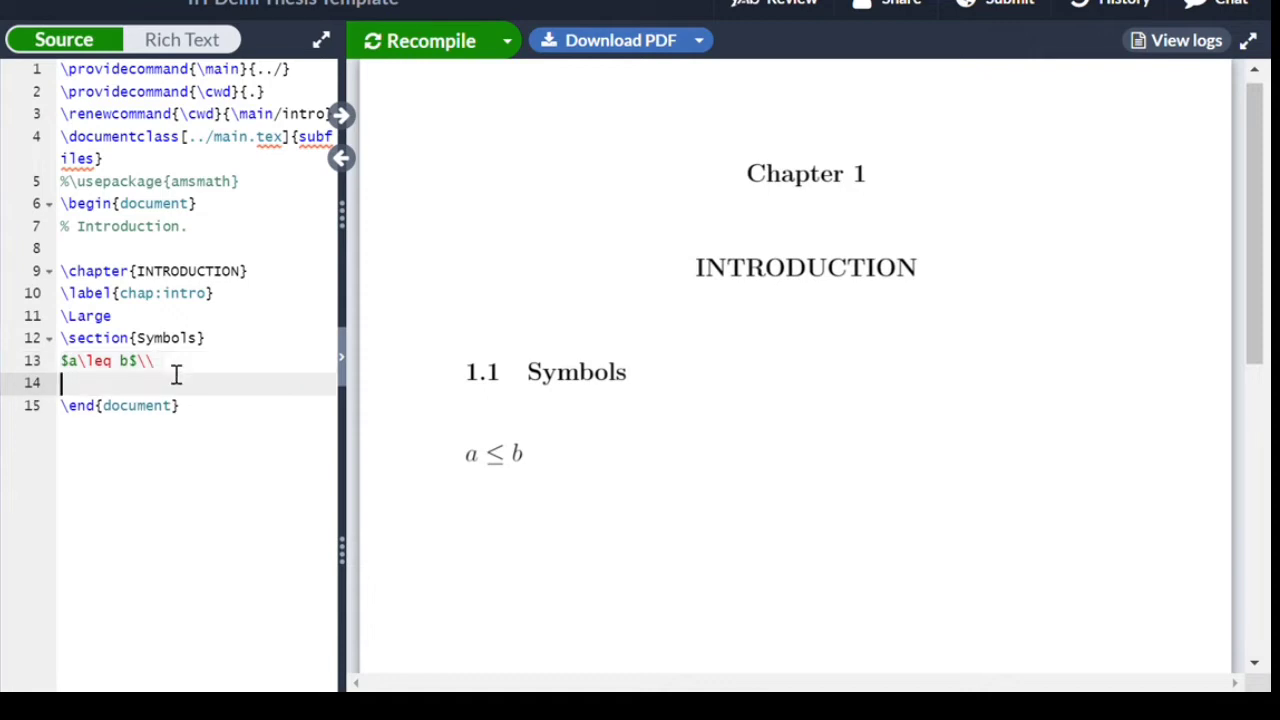
{"action": "type", "text": "$"}
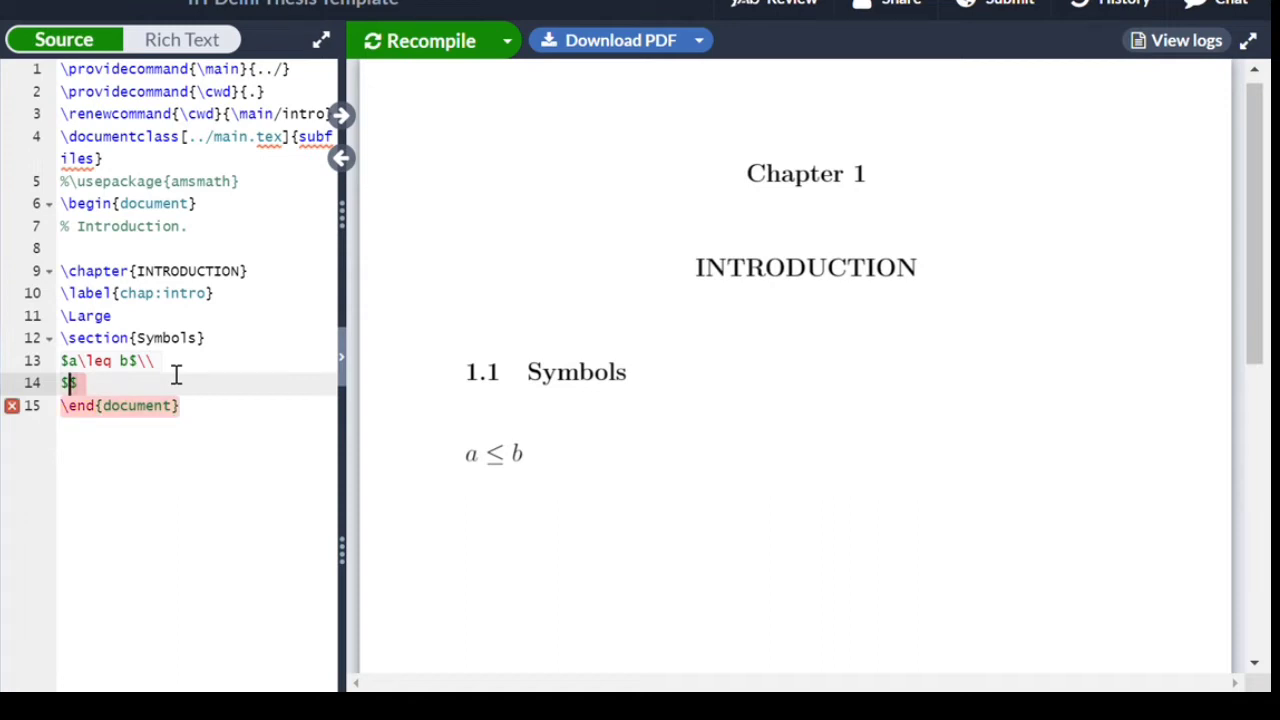
{"action": "type", "text": "a\\"}
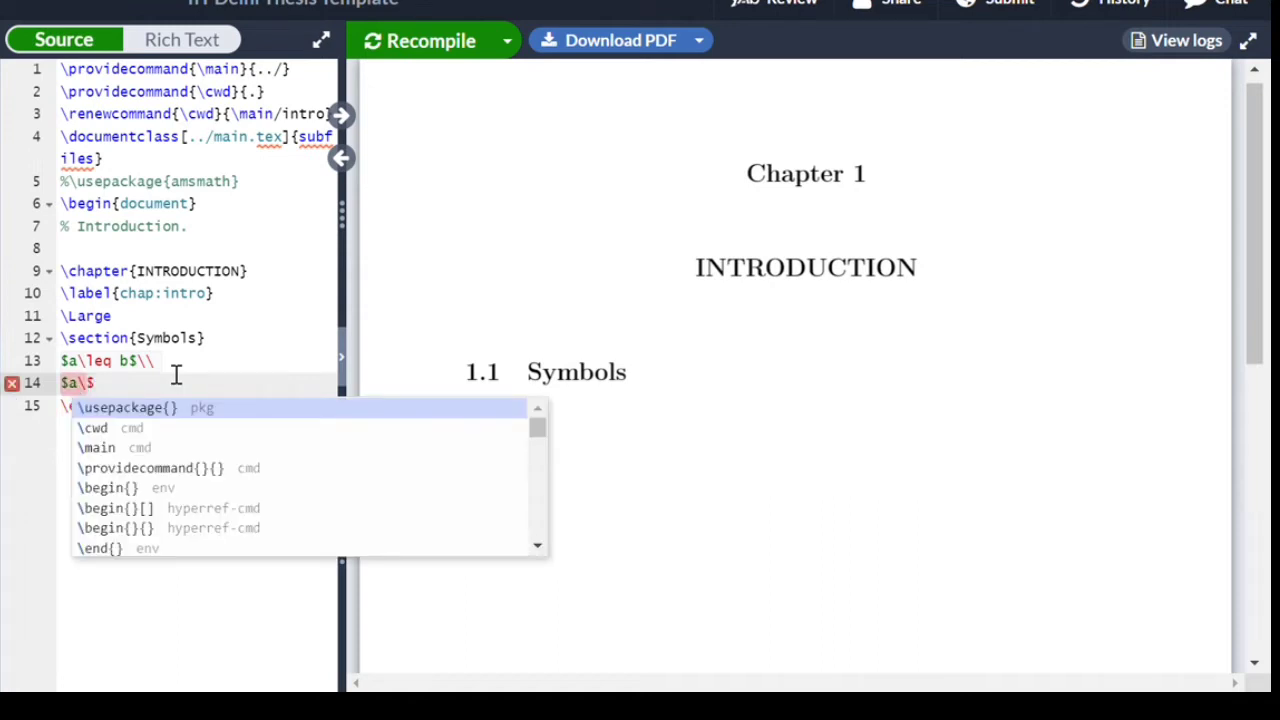
{"action": "type", "text": "geq"}
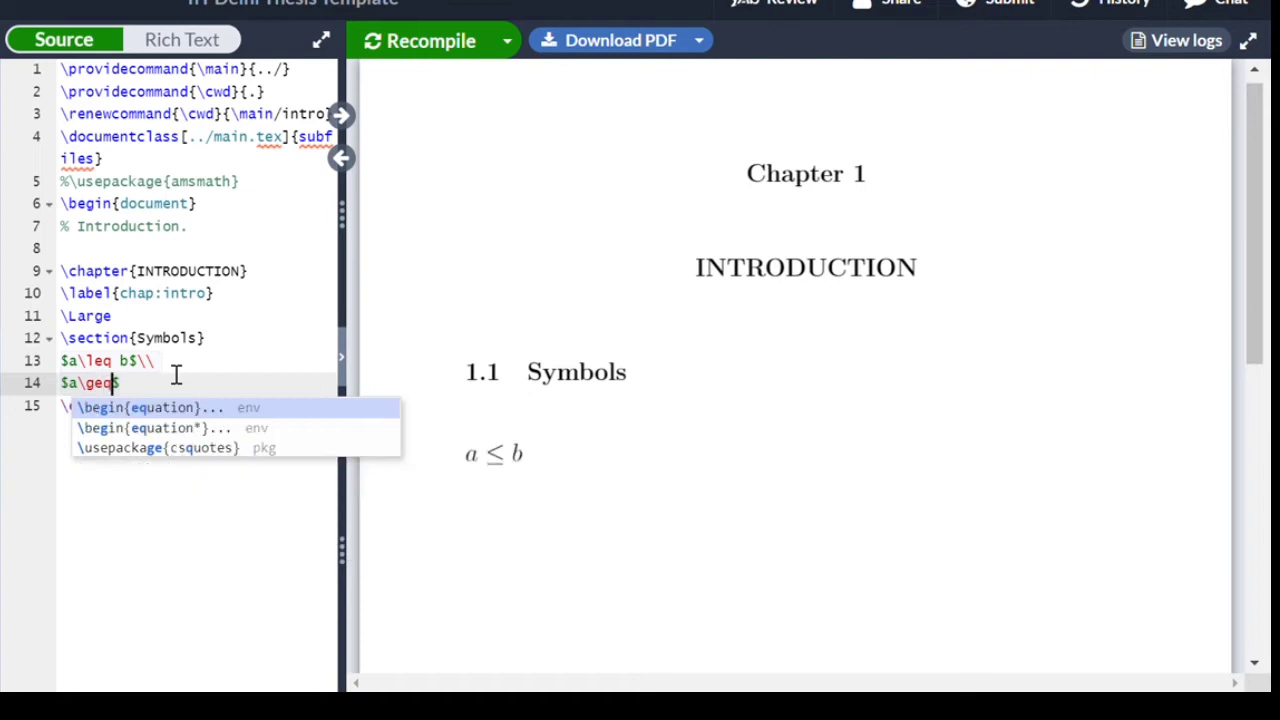
{"action": "type", "text": " b"}
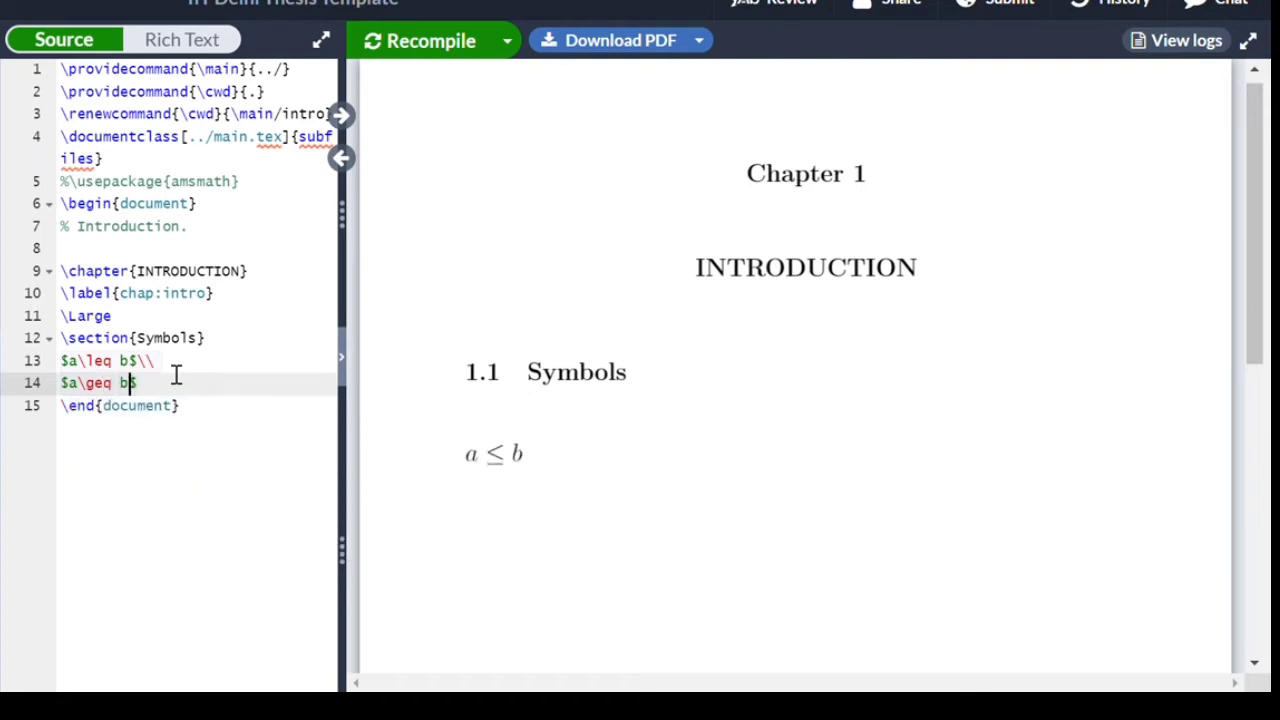
{"action": "left_click", "coordinate": [452, 47]}
{"action": "type", "text": "\\\\"}
Add $a\neq b$ on the next line and recompile to render a ≠ b
{"action": "key", "text": "Return"}
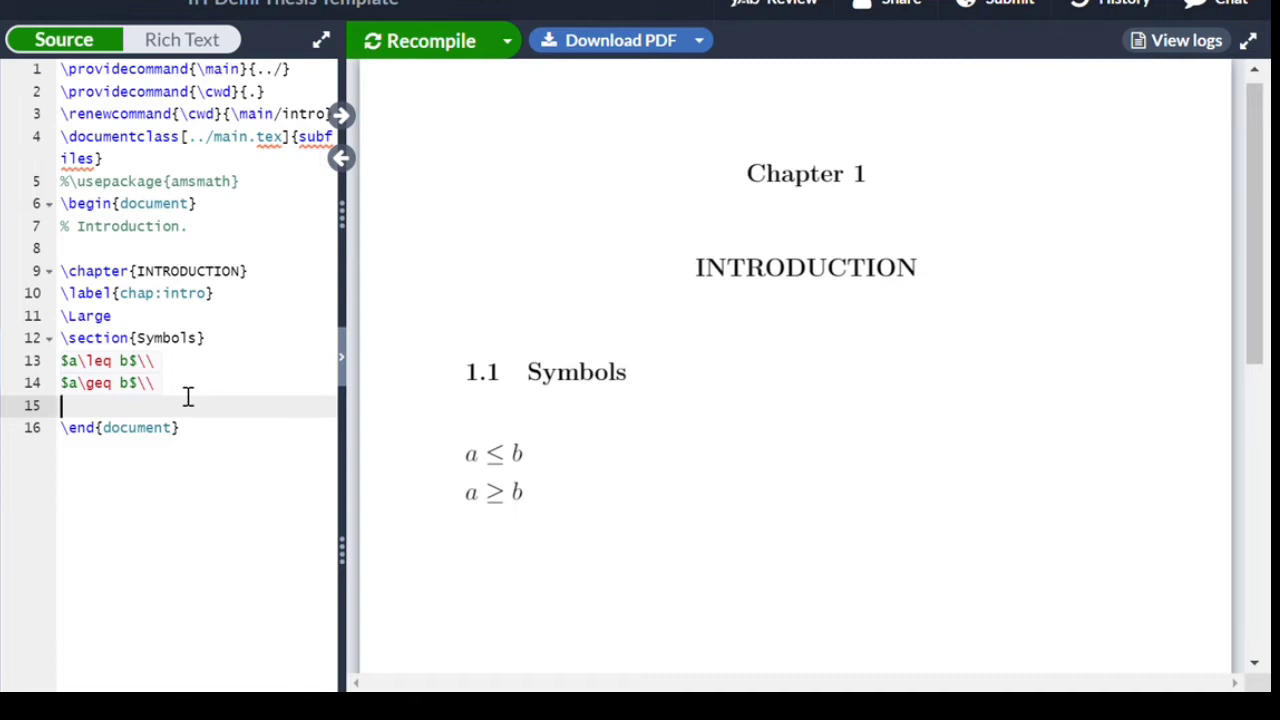
{"action": "type", "text": "$$"}
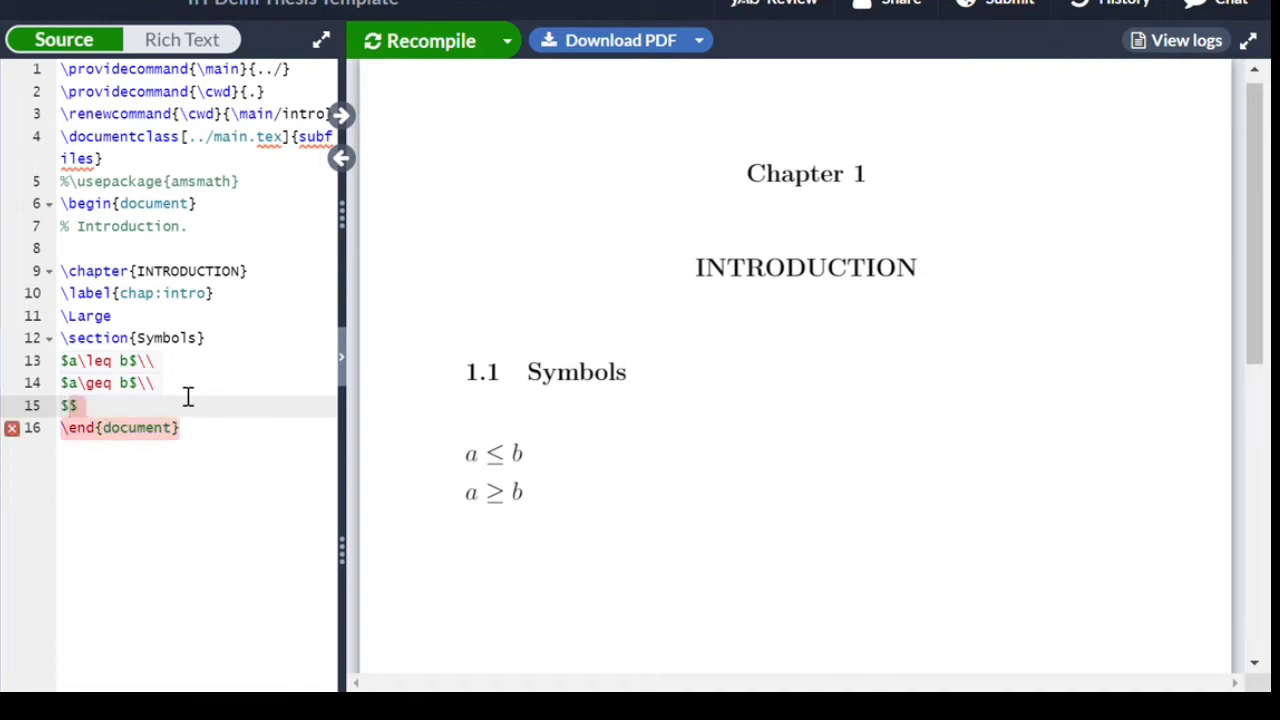
{"action": "type", "text": "a "}
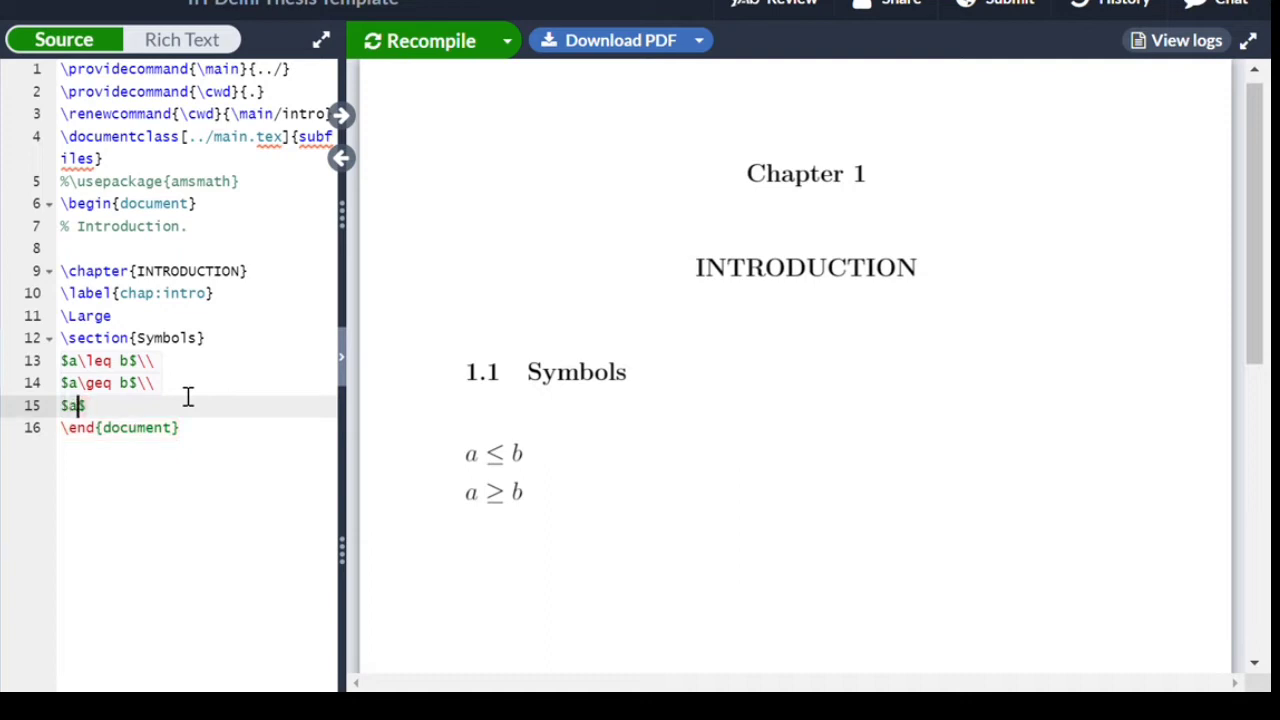
{"action": "type", "text": "eq "}
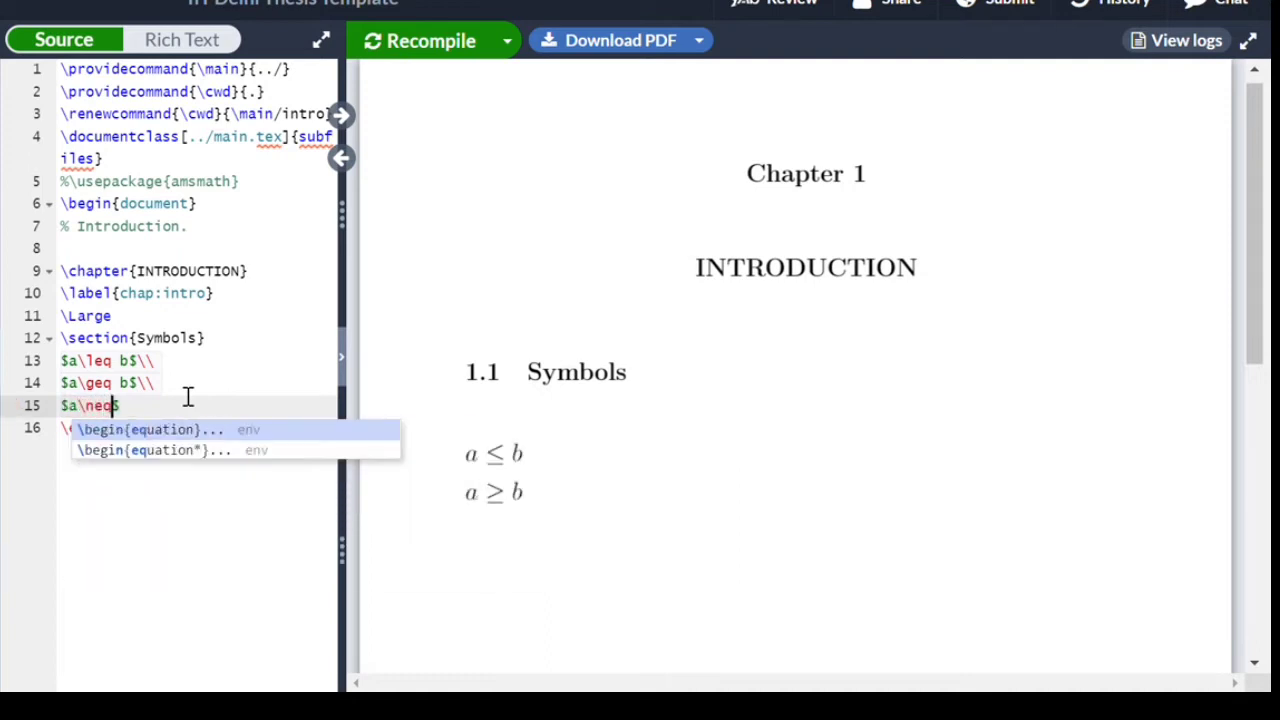
{"action": "type", "text": "b"}
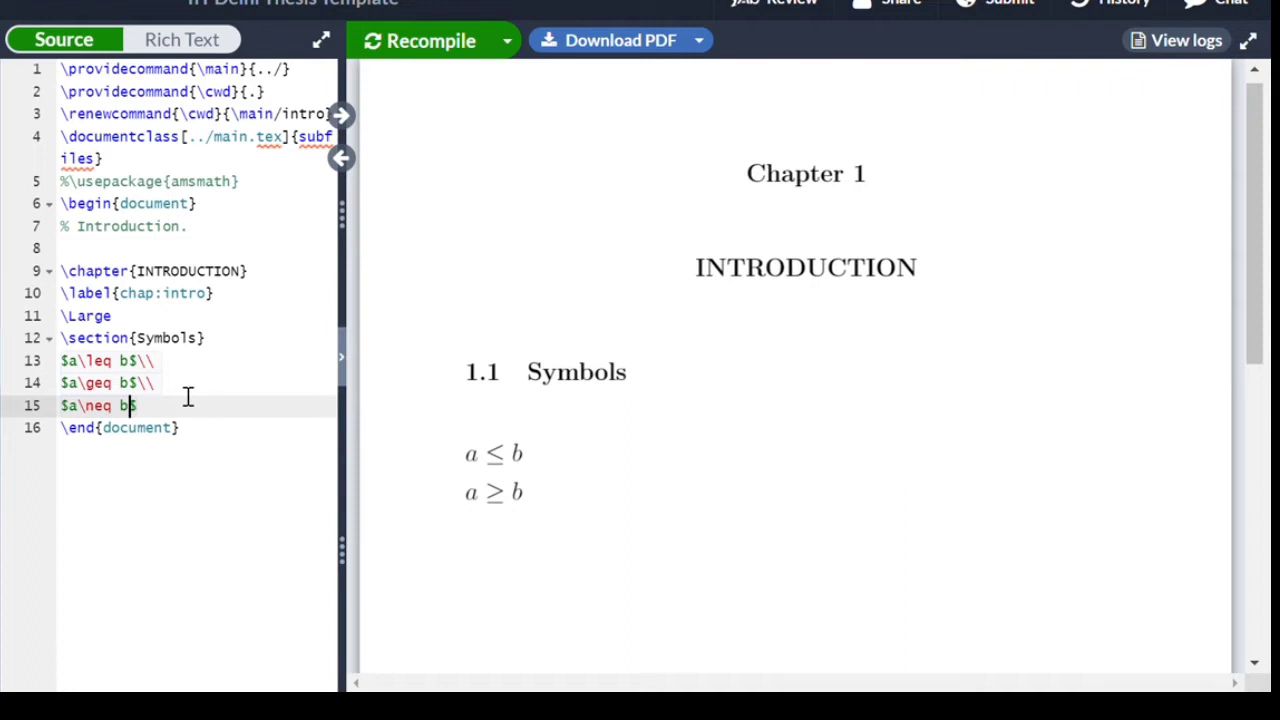
{"action": "left_click", "coordinate": [450, 45]}
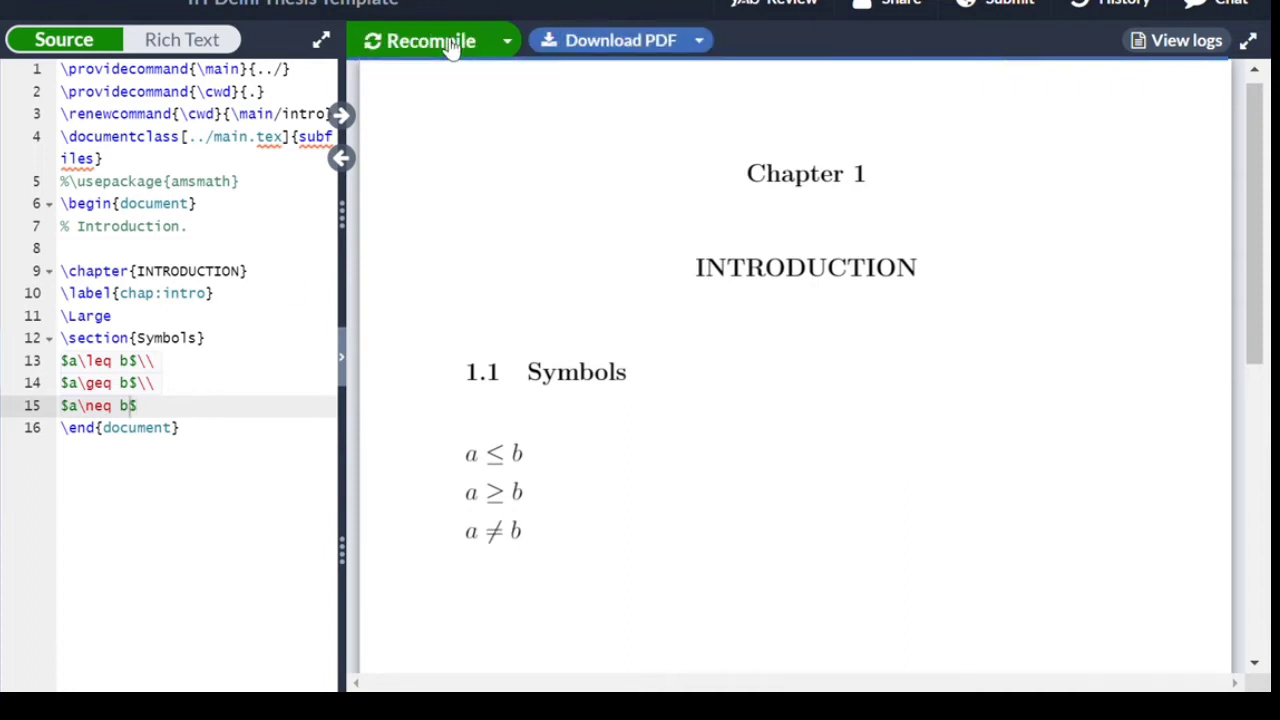
{"action": "left_click", "coordinate": [172, 412]}
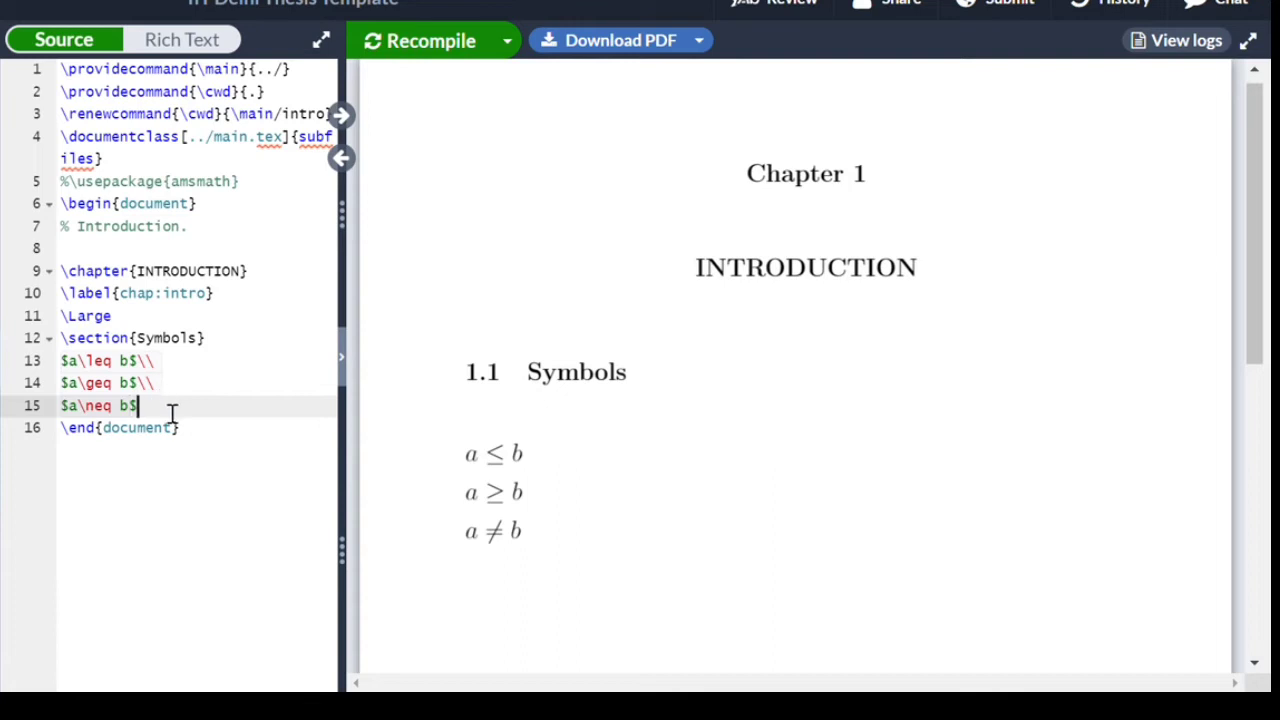
Replace the broken nleq line with $\alpha$ and recompile to show α
{"action": "type", "text": "\\\\"}
{"action": "key", "text": "Return"}
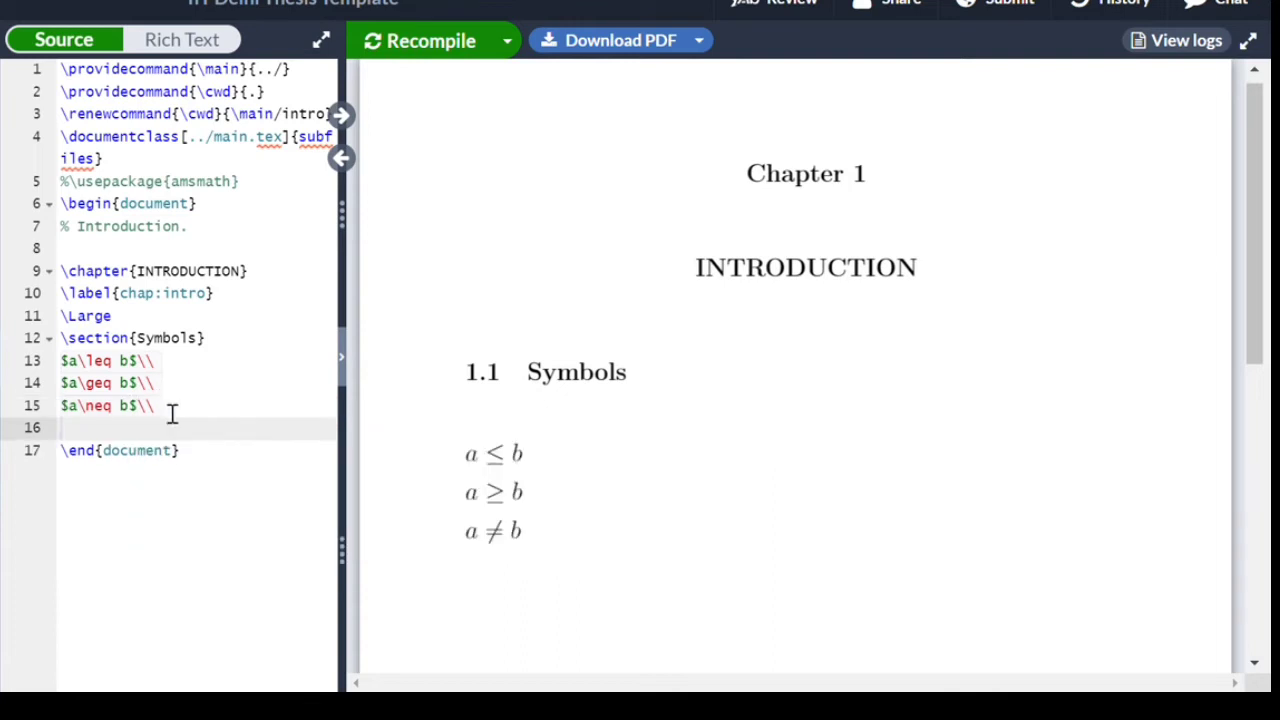
{"action": "type", "text": "$a leq b$"}
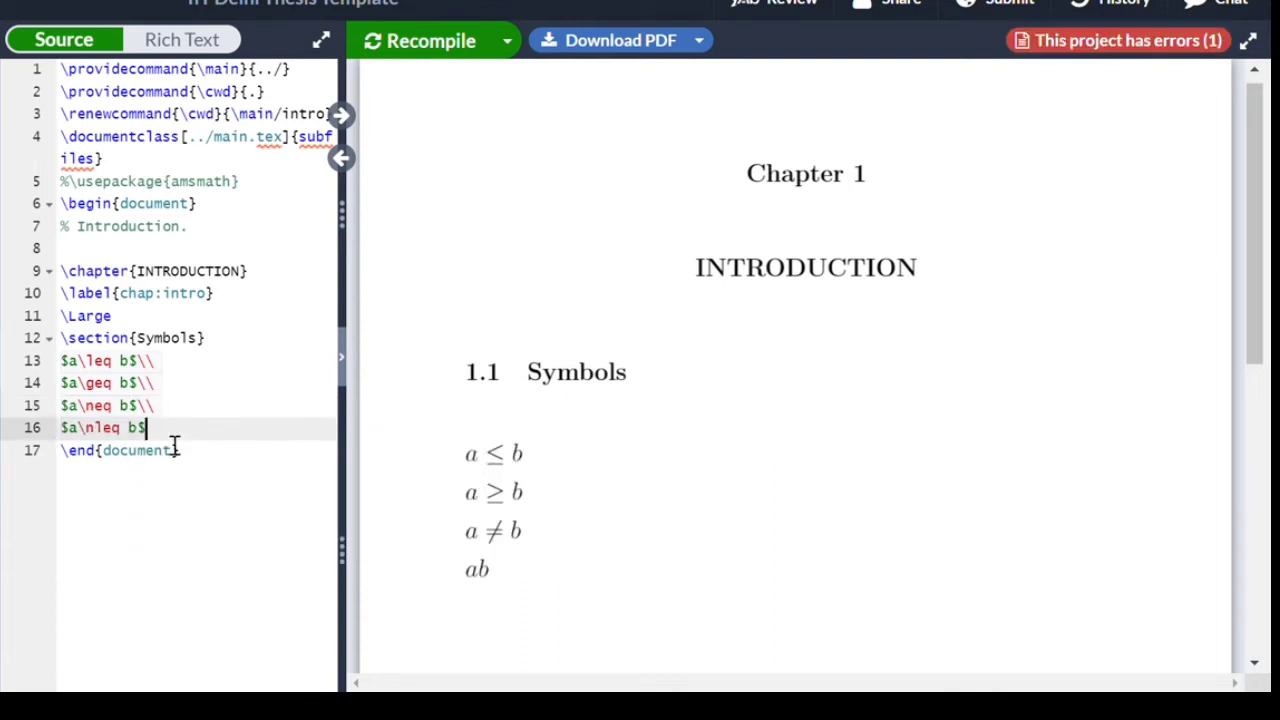
{"action": "key", "text": "BackSpace"}
{"action": "key", "text": "BackSpace"}
{"action": "key", "text": "BackSpace"}
{"action": "key", "text": "BackSpace"}
{"action": "key", "text": "BackSpace"}
{"action": "key", "text": "BackSpace"}
{"action": "key", "text": "BackSpace"}
{"action": "key", "text": "BackSpace"}
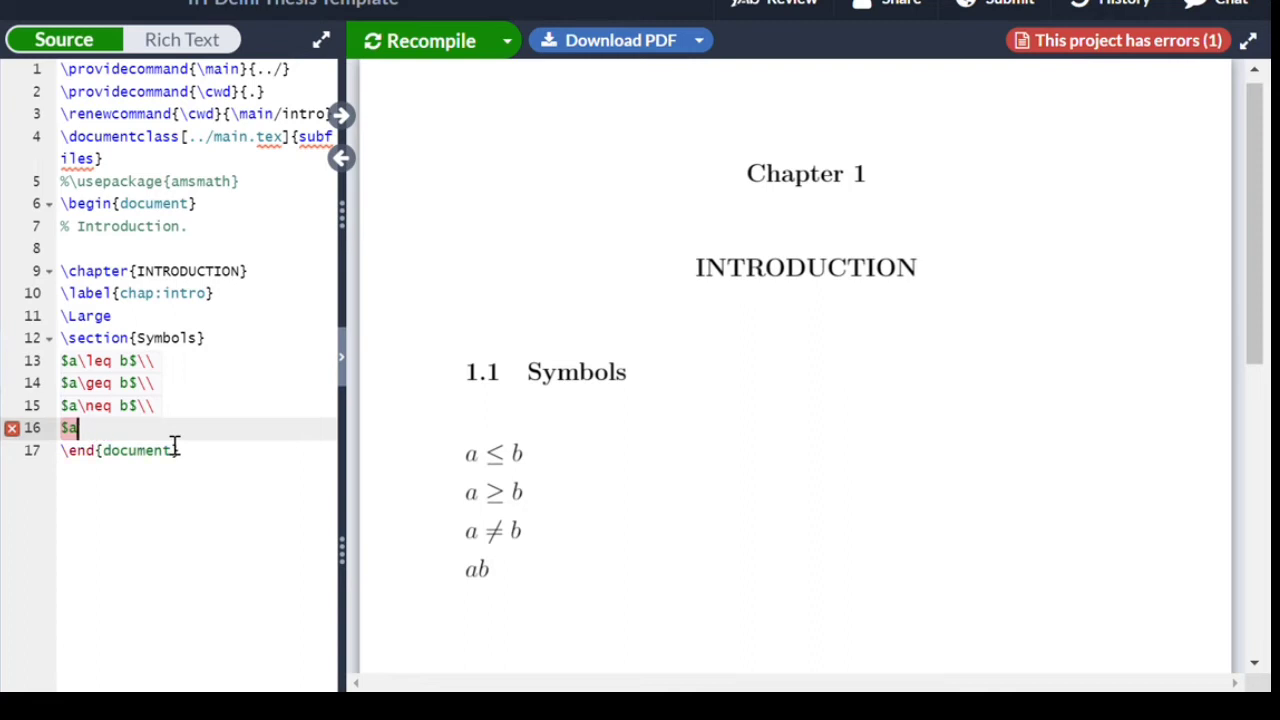
{"action": "key", "text": "BackSpace"}
{"action": "type", "text": "\\alp"}
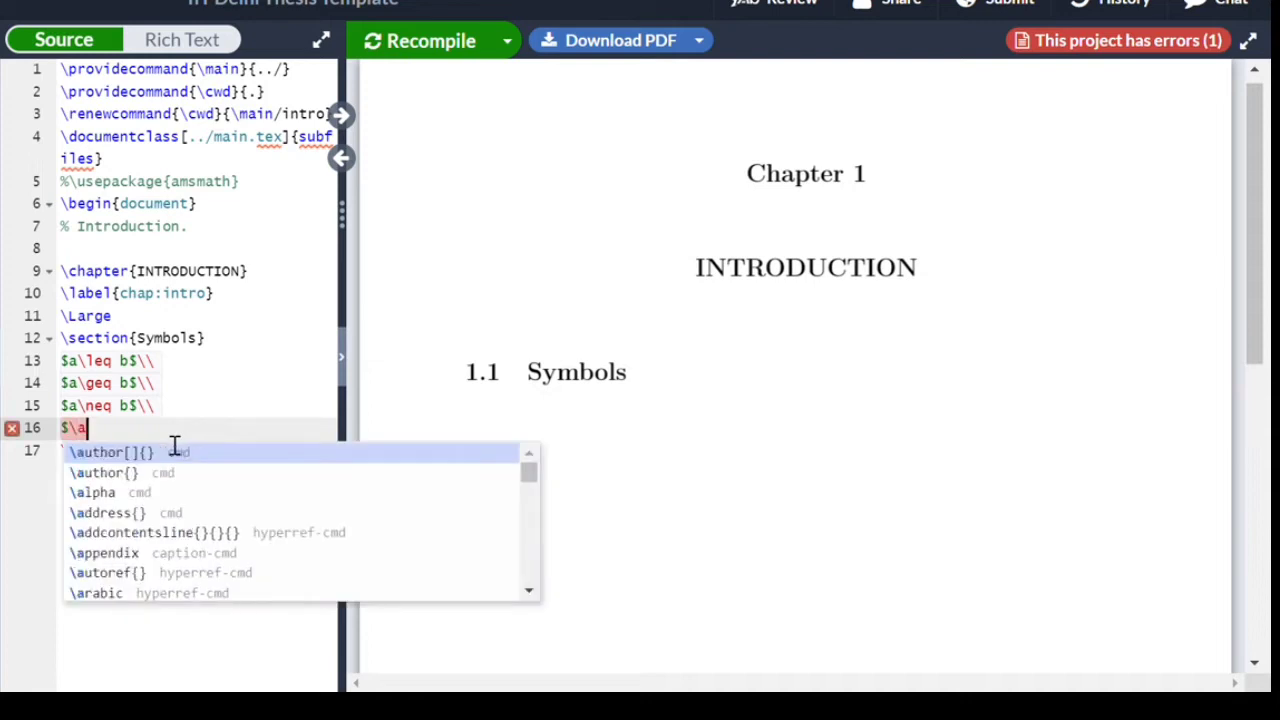
{"action": "type", "text": "ha"}
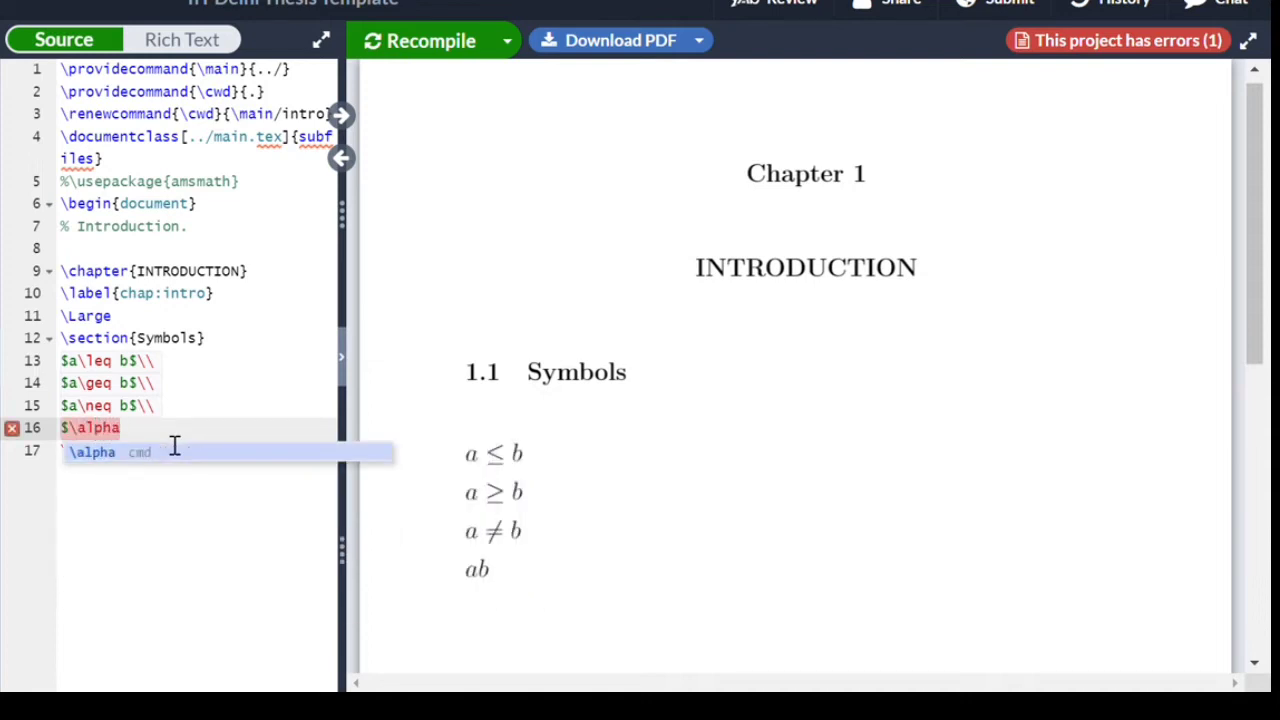
{"action": "type", "text": "$"}
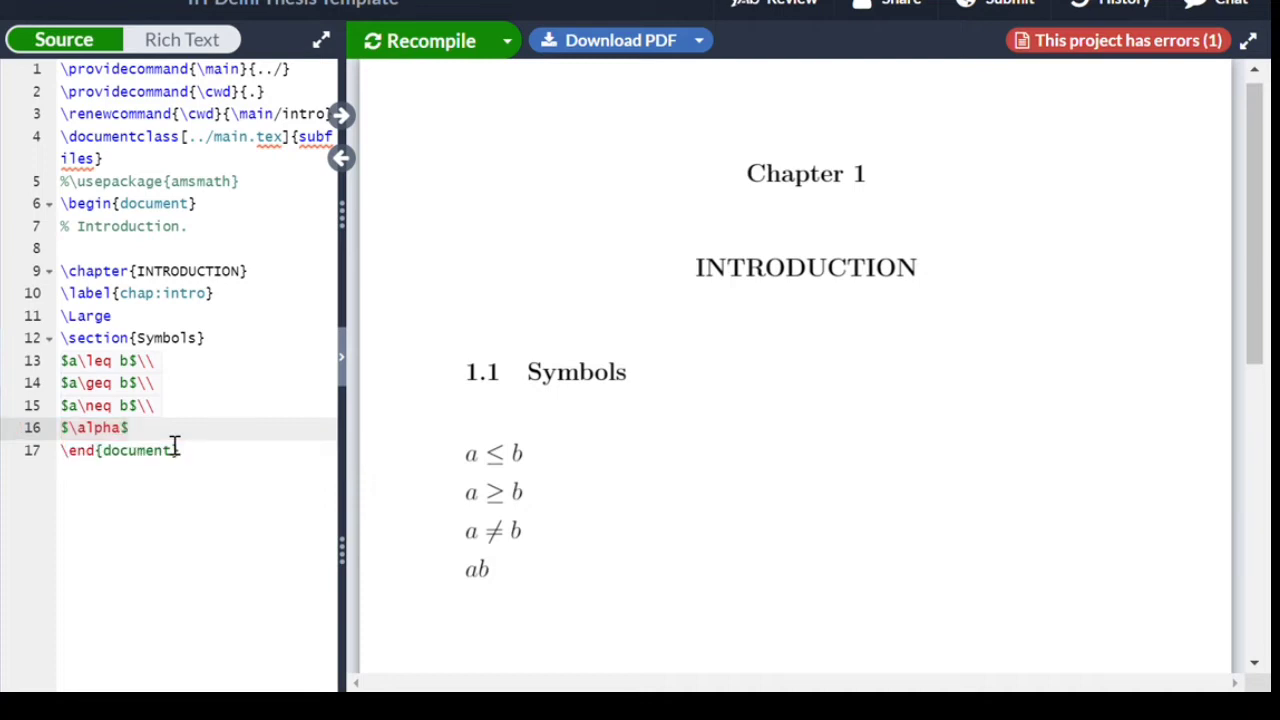
{"action": "left_click", "coordinate": [452, 45]}
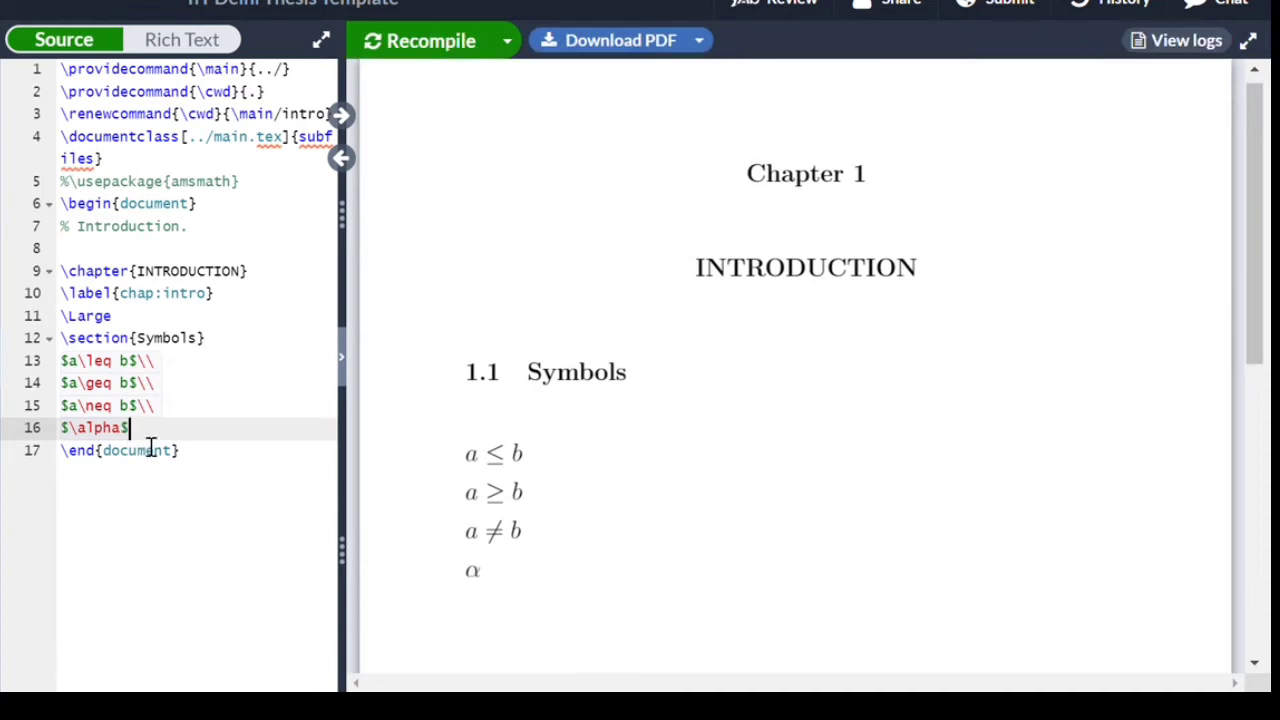
Add $\beta$ on its own line after α and recompile
{"action": "key", "text": "Return"}
{"action": "key", "text": "BackSpace"}
{"action": "type", "text": "\\\\"}
{"action": "key", "text": "Return"}
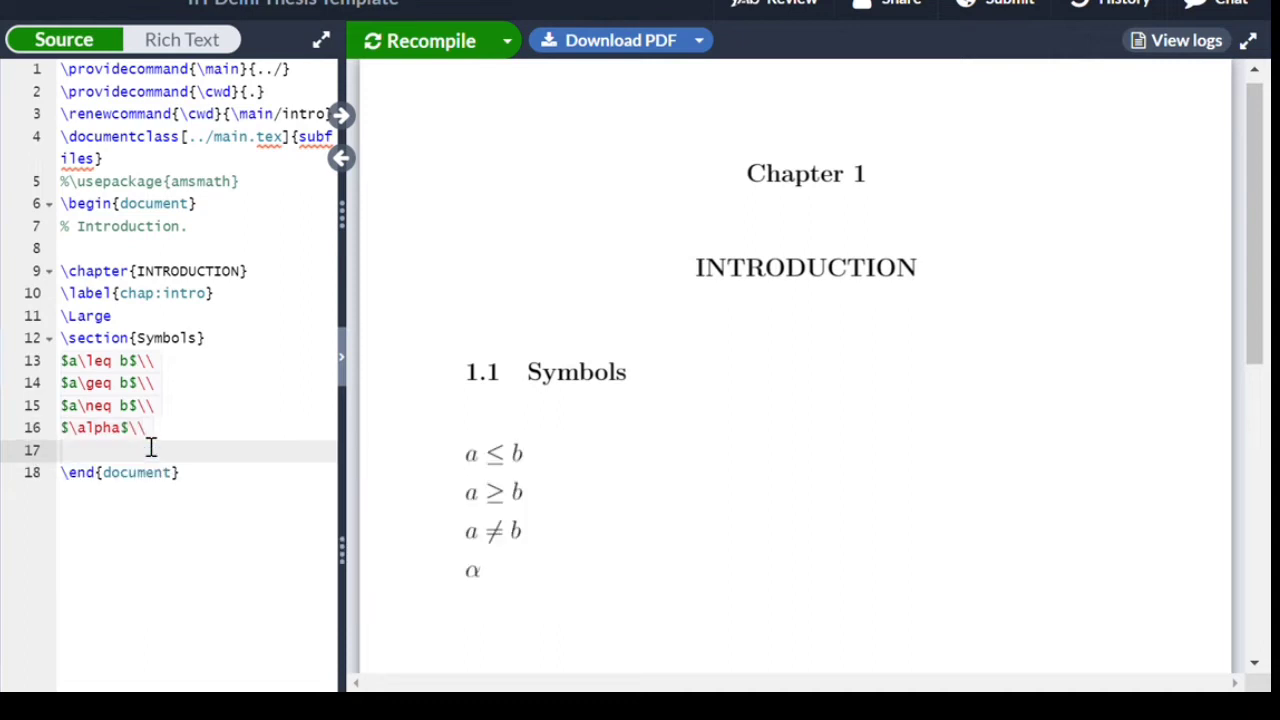
{"action": "type", "text": "$$"}
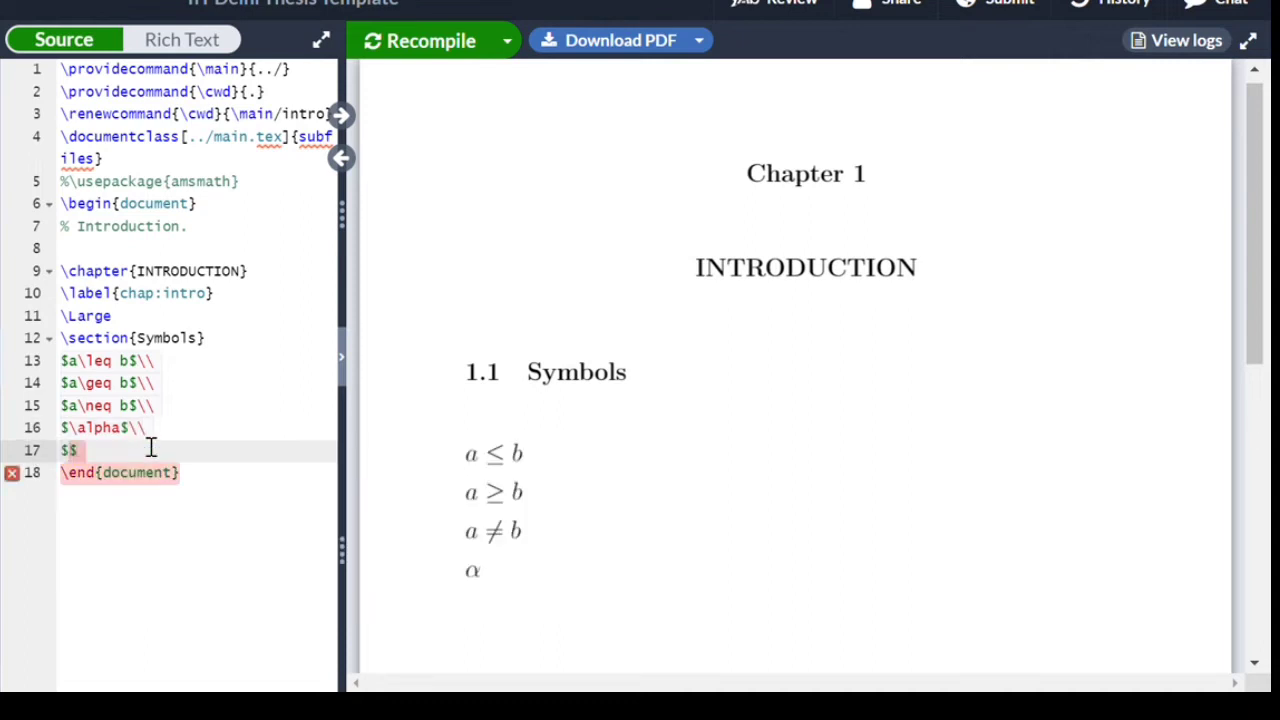
{"action": "type", "text": "\\beta"}
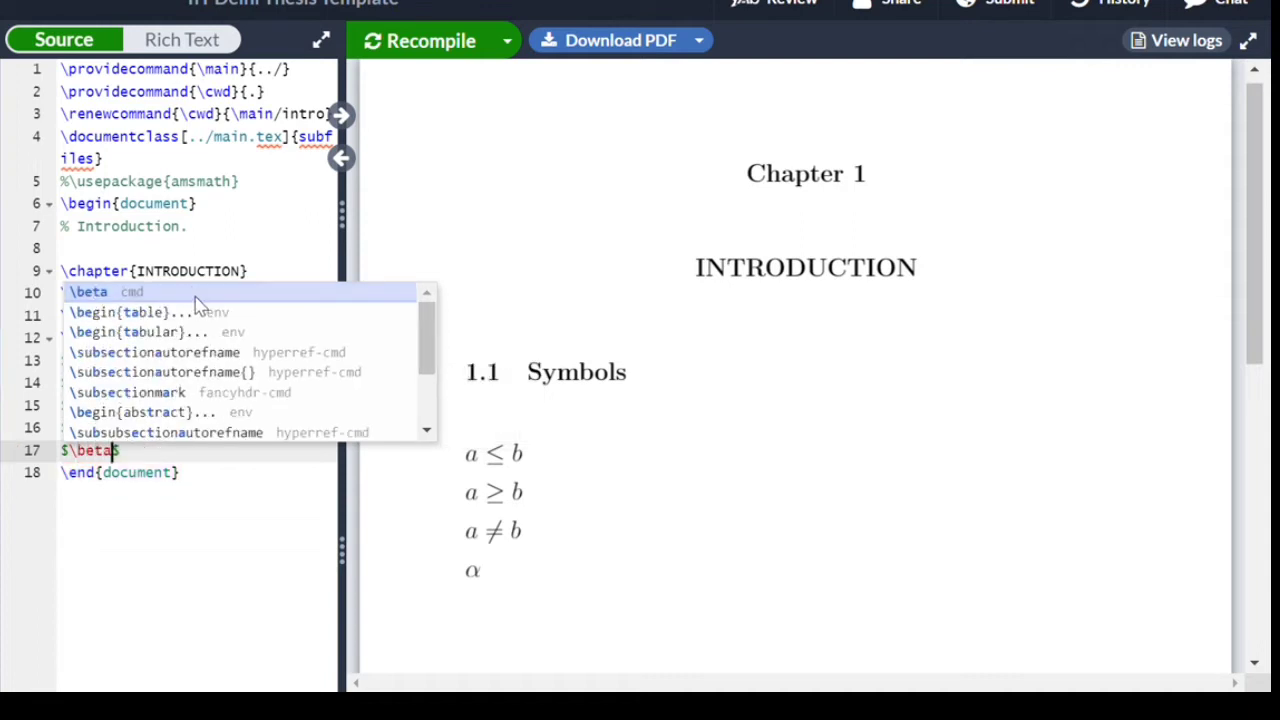
{"action": "key", "text": "Escape"}
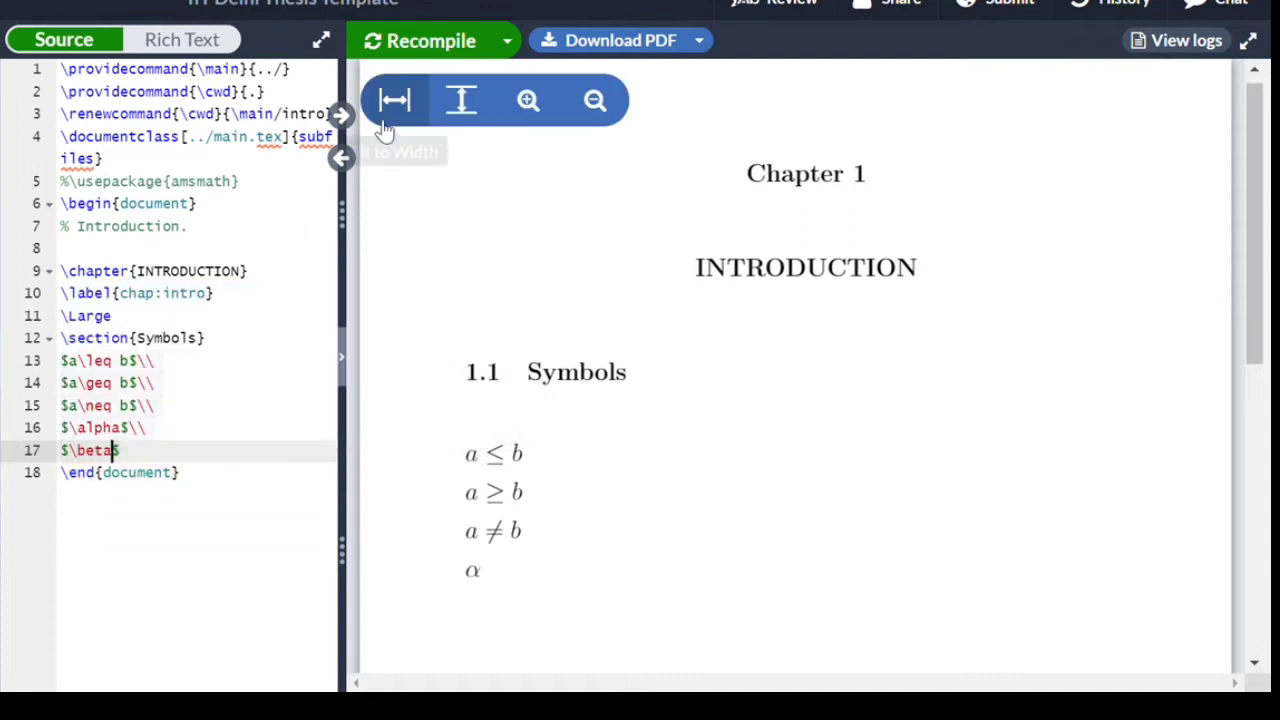
{"action": "left_click", "coordinate": [437, 44]}
End the β line with \\, add $\eta$ below, recompile, and add a line break after η
{"action": "left_click", "coordinate": [203, 458]}
{"action": "type", "text": "\\\\"}
{"action": "key", "text": "Return"}
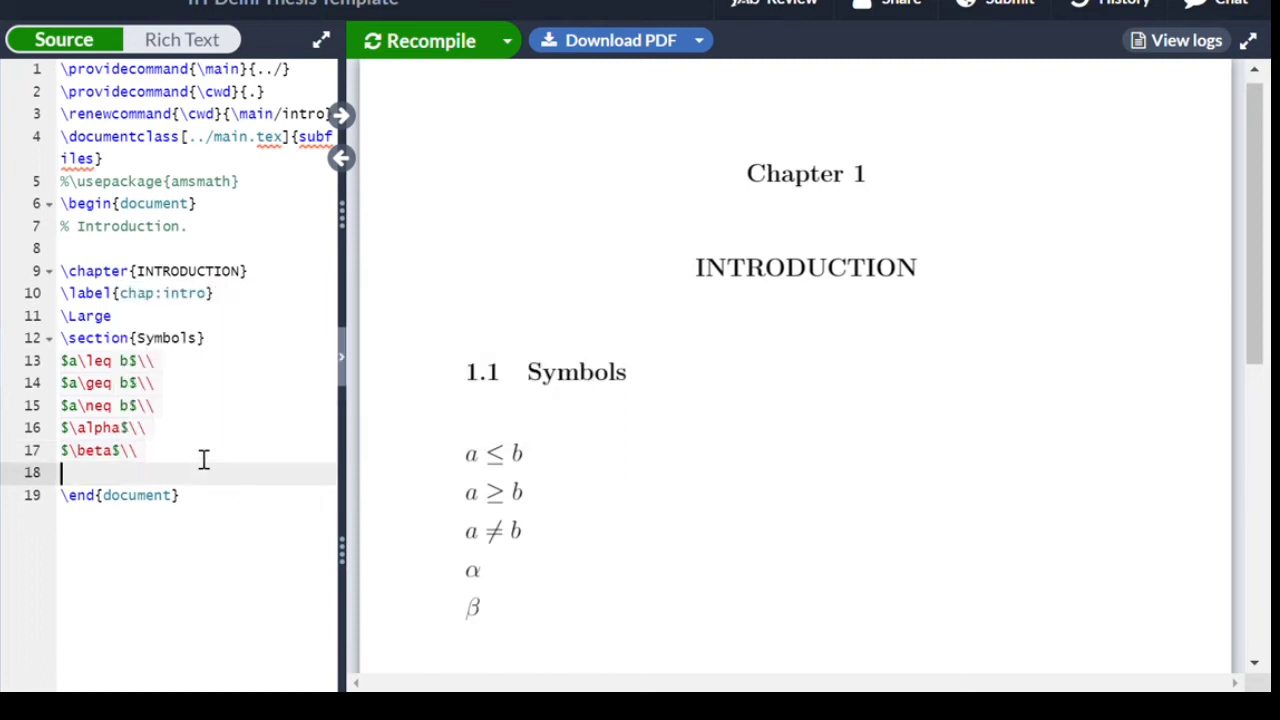
{"action": "type", "text": "$\\eta$"}
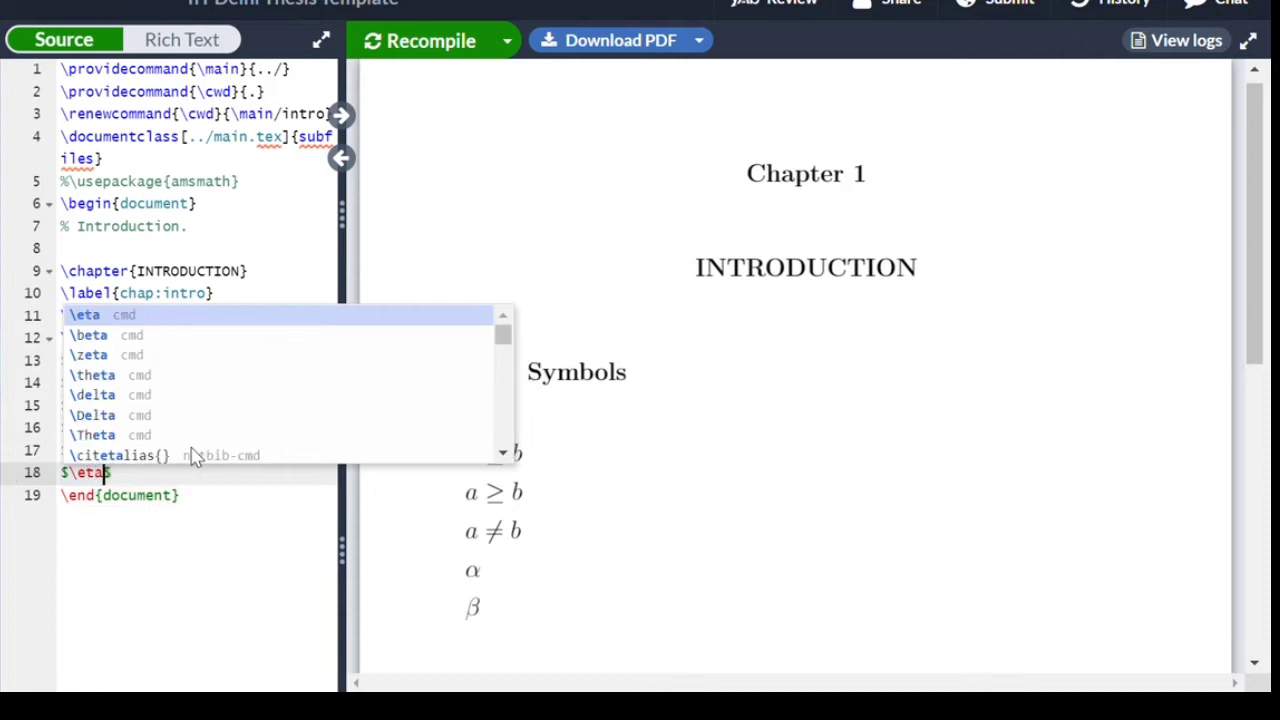
{"action": "left_click", "coordinate": [200, 325]}
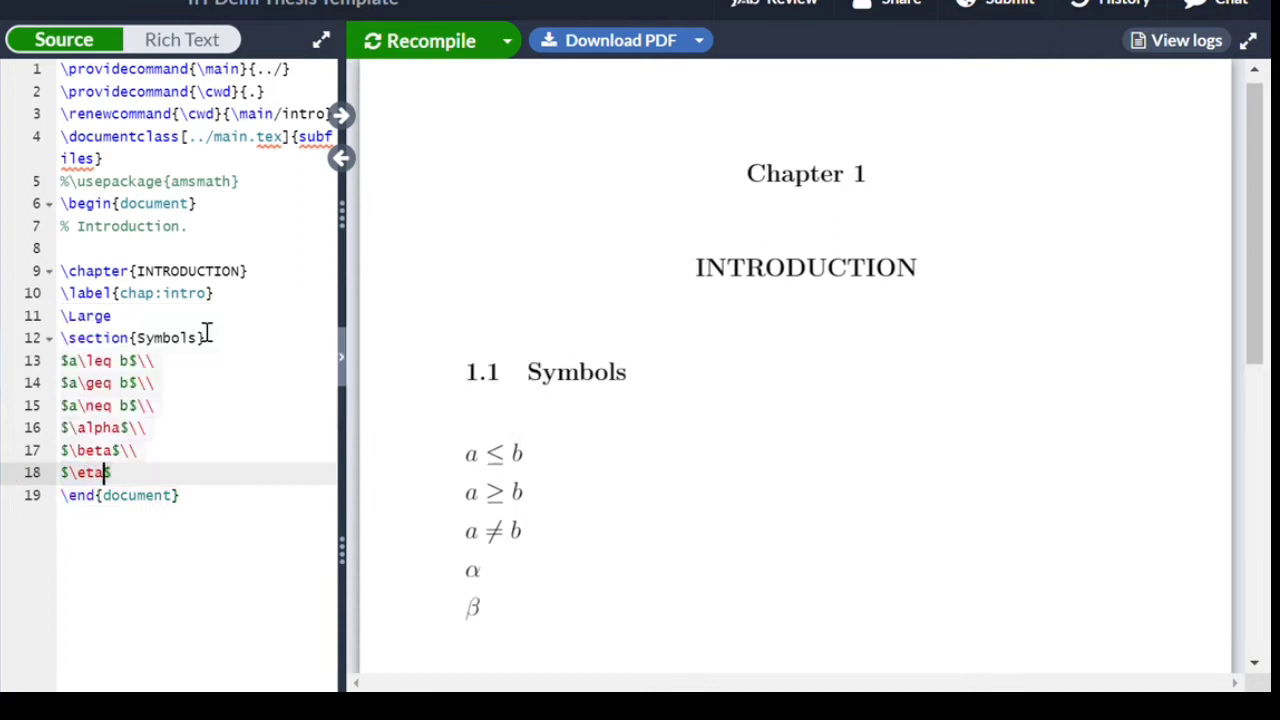
{"action": "left_click", "coordinate": [436, 44]}
{"action": "left_click", "coordinate": [147, 485]}
{"action": "key", "text": "Return"}
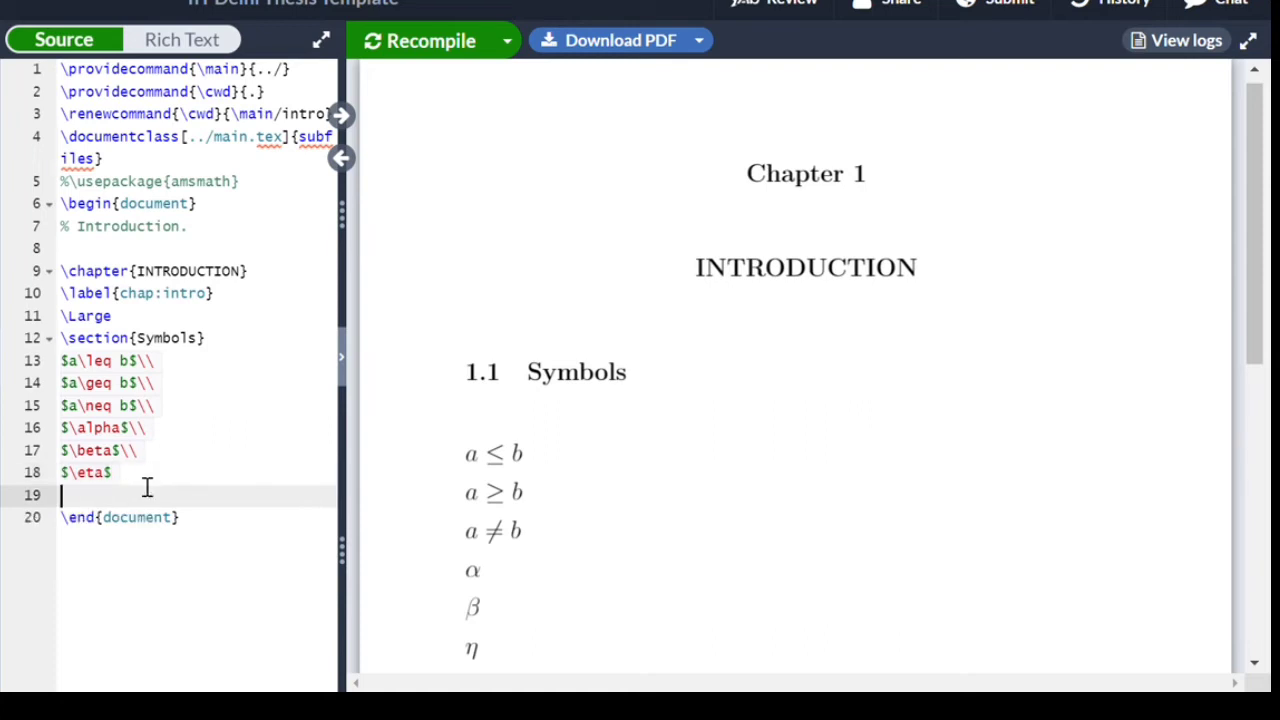
{"action": "key", "text": "BackSpace"}
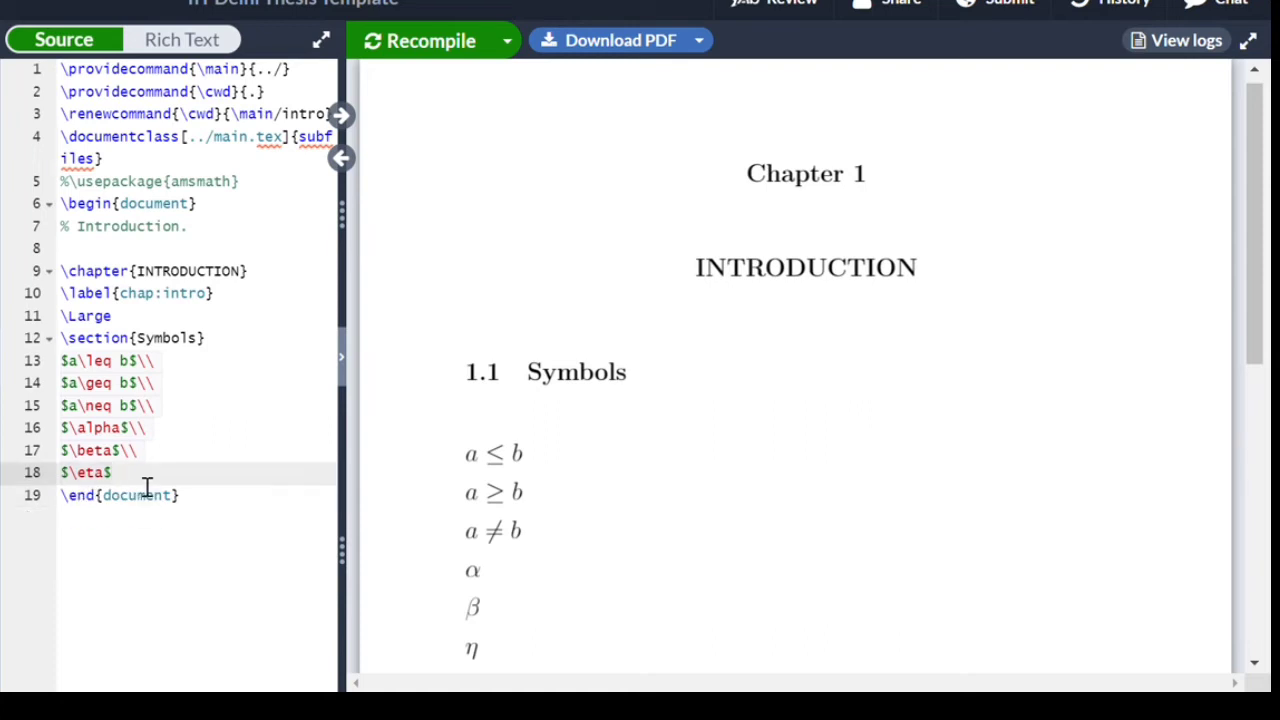
{"action": "type", "text": "\\\\"}
{"action": "key", "text": "Return"}
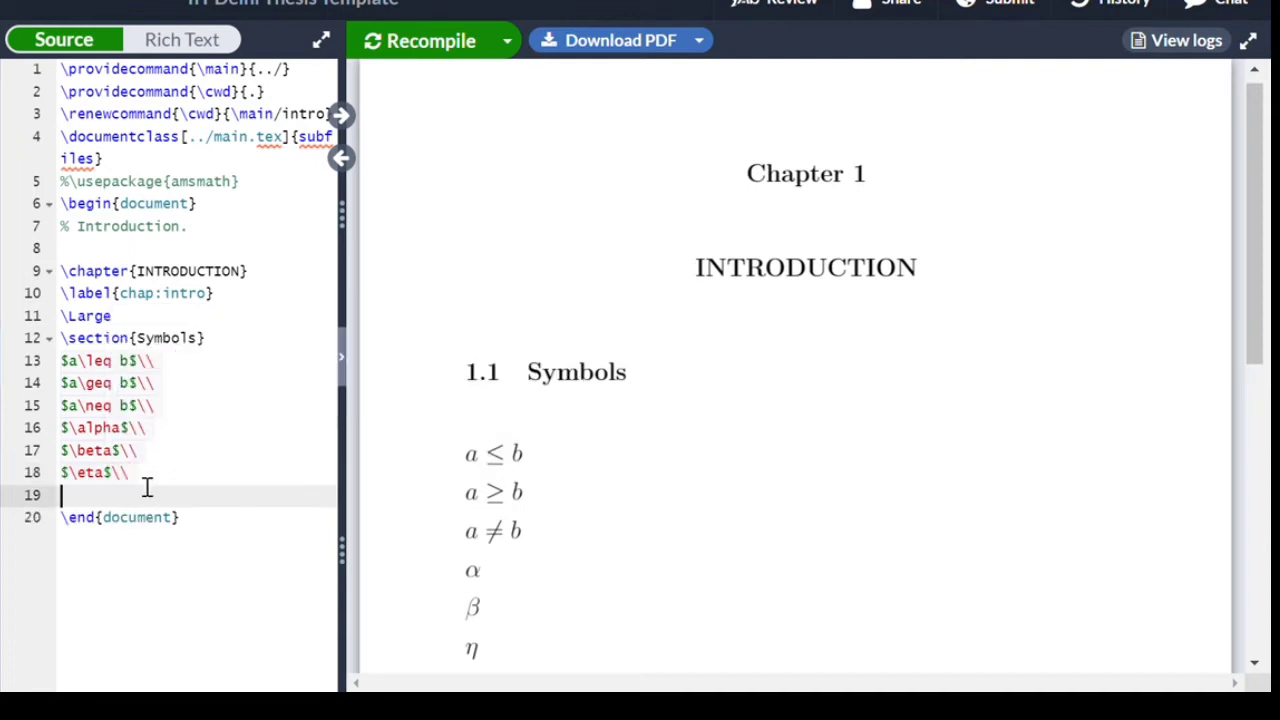
Add $\mu$ on a new line and recompile to show μ in the PDF
{"action": "type", "text": "$$"}
{"action": "type", "text": "\\"}
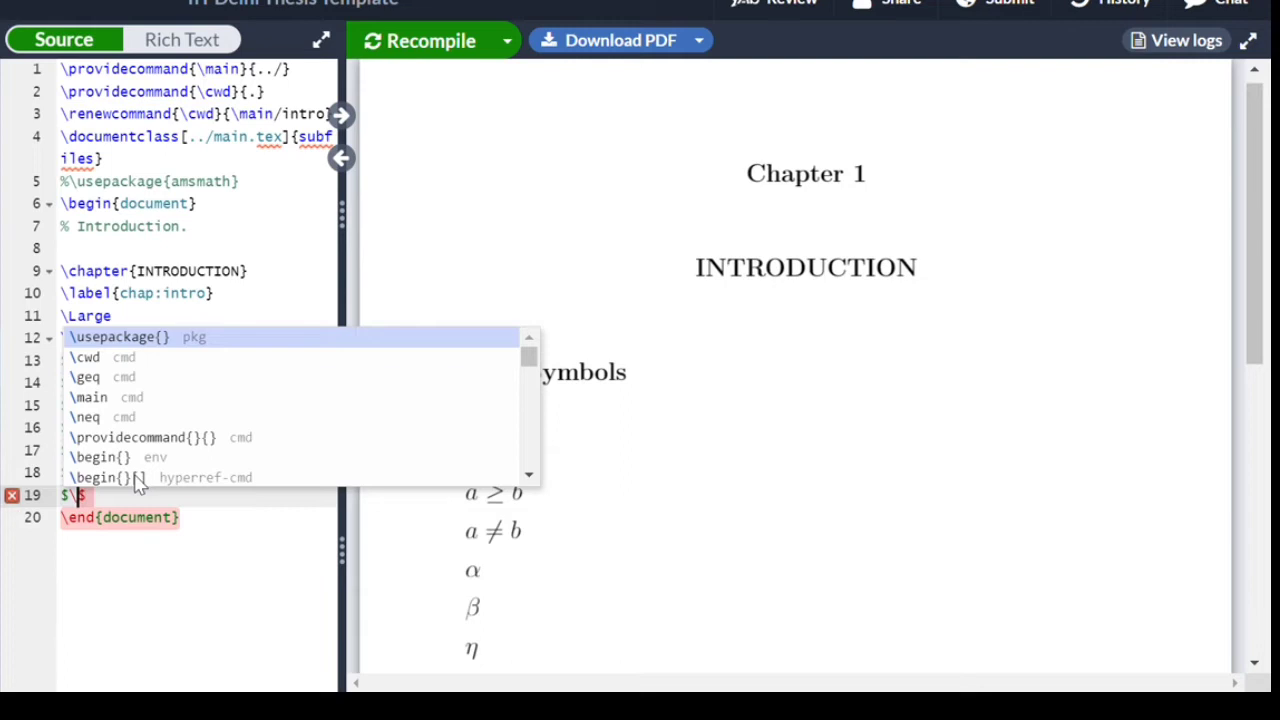
{"action": "type", "text": "mu"}
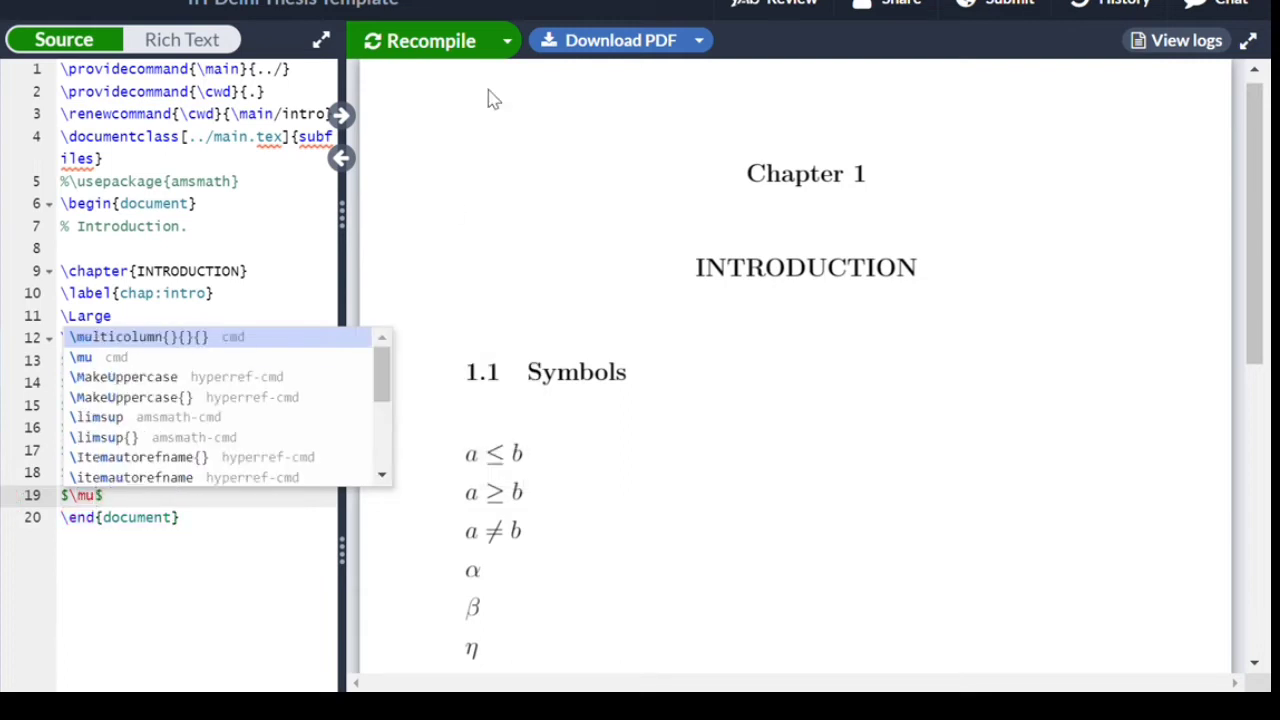
{"action": "left_click", "coordinate": [450, 57]}
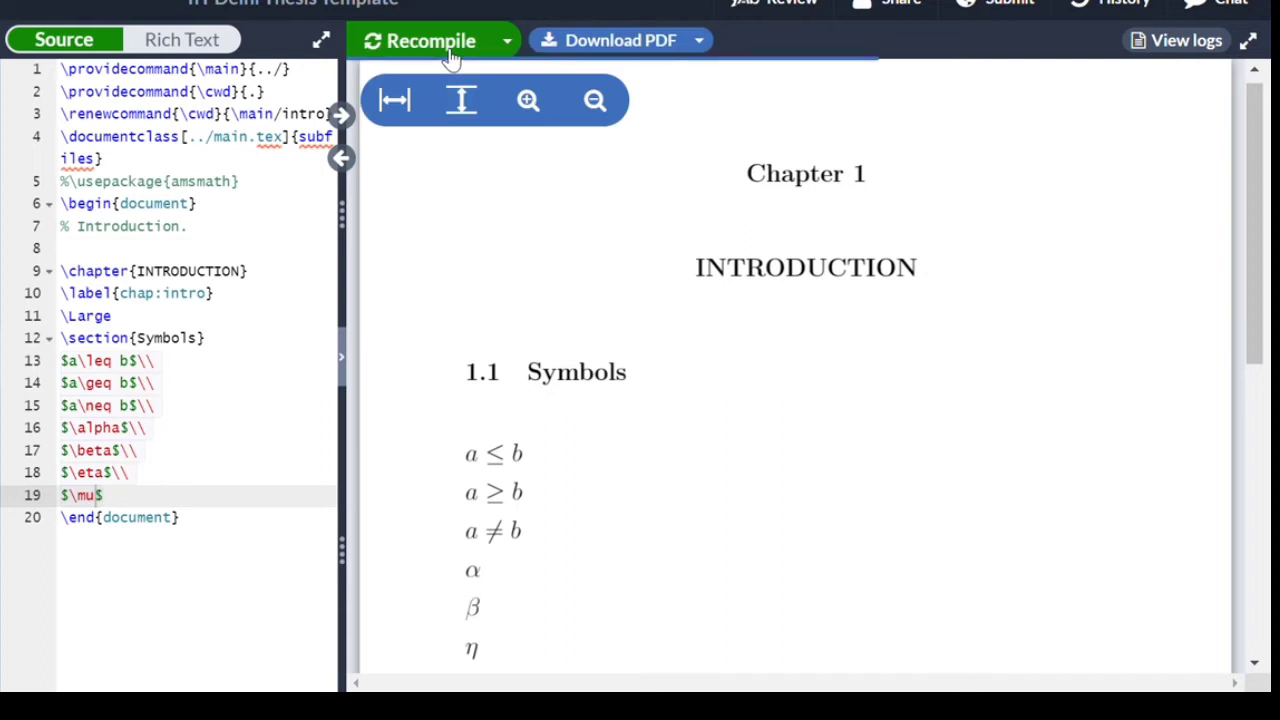
{"action": "left_click", "coordinate": [1255, 664]}
{"action": "left_click", "coordinate": [1256, 666]}
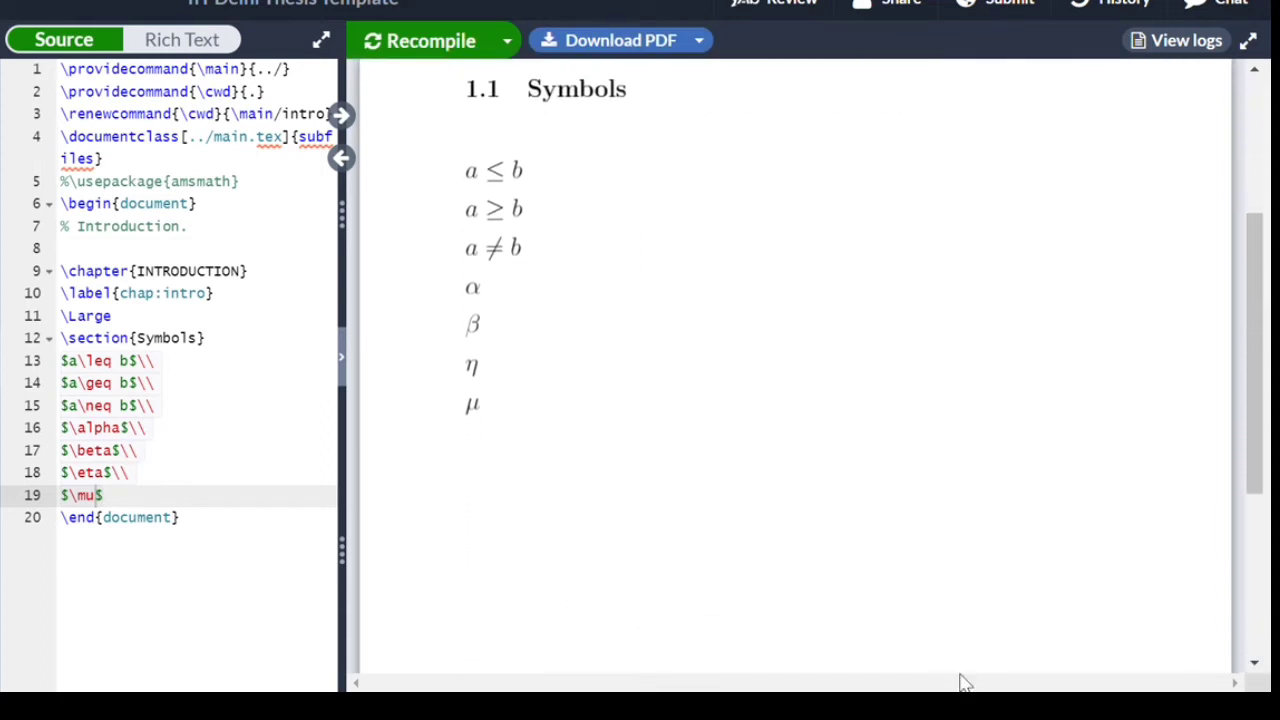
{"action": "left_click", "coordinate": [154, 502]}
Add $\xi$ below μ, end the μ line with \\, and recompile
{"action": "key", "text": "Return"}
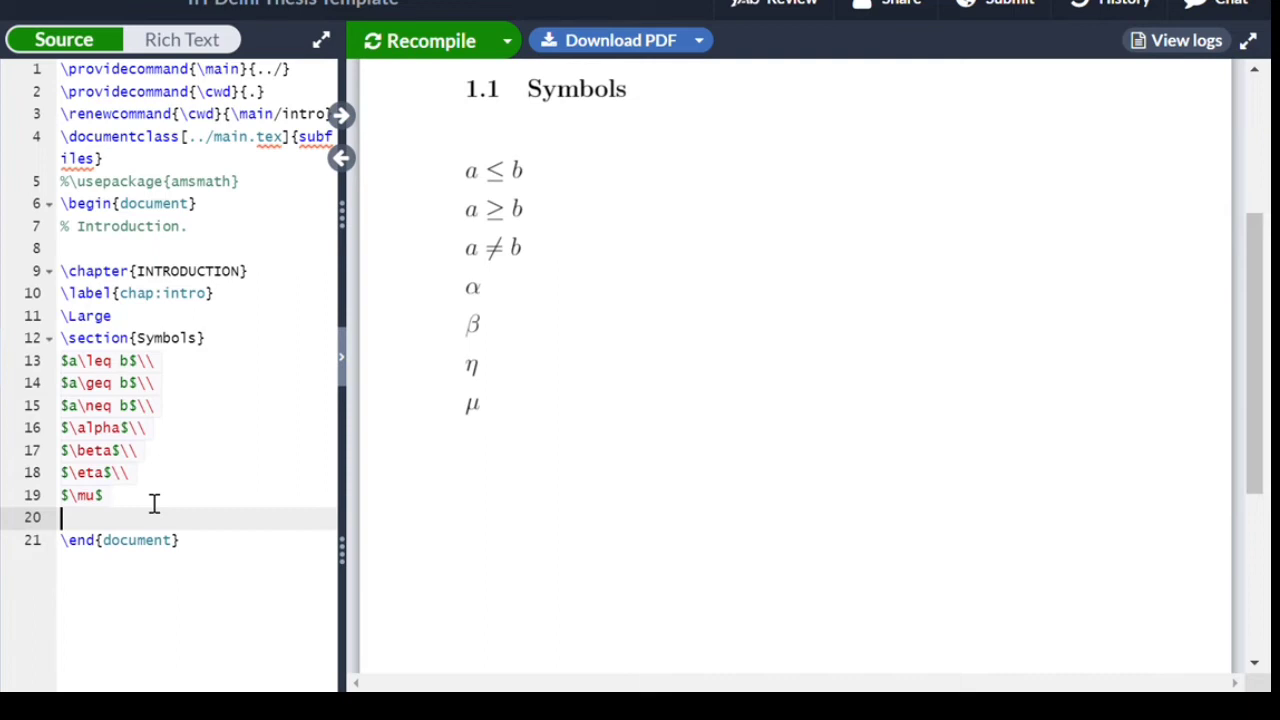
{"action": "type", "text": "$"}
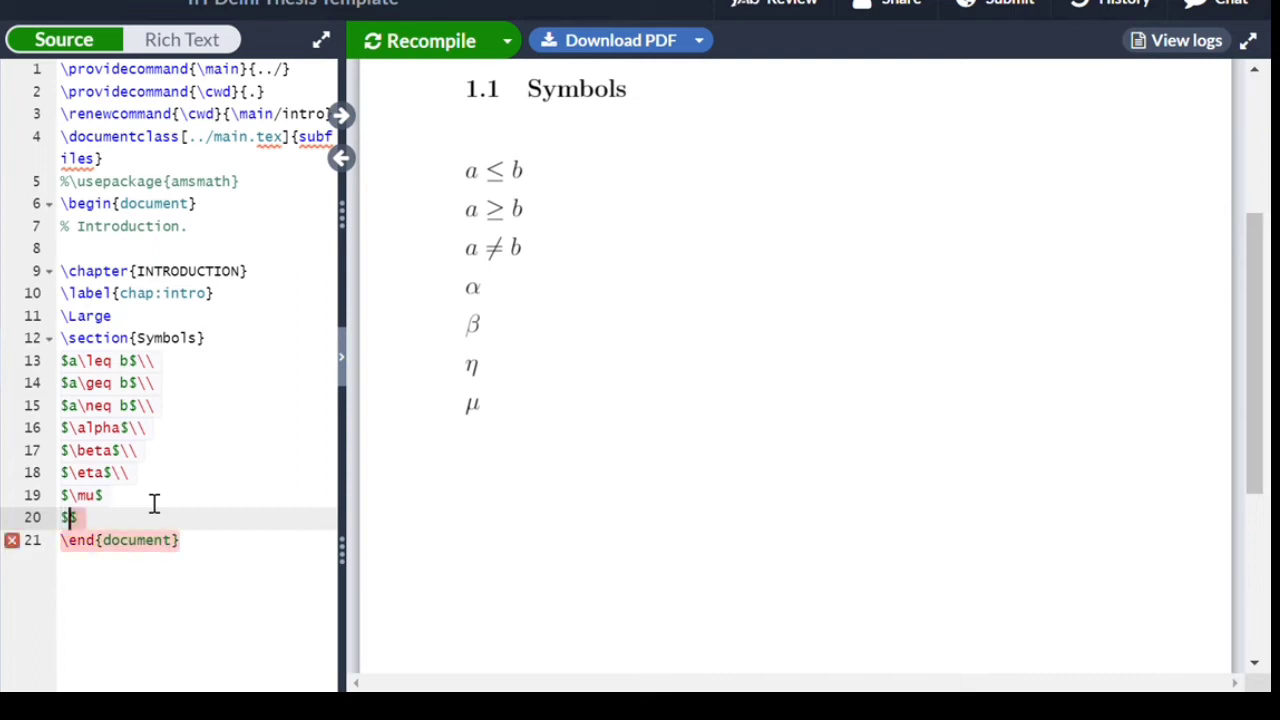
{"action": "type", "text": "\\"}
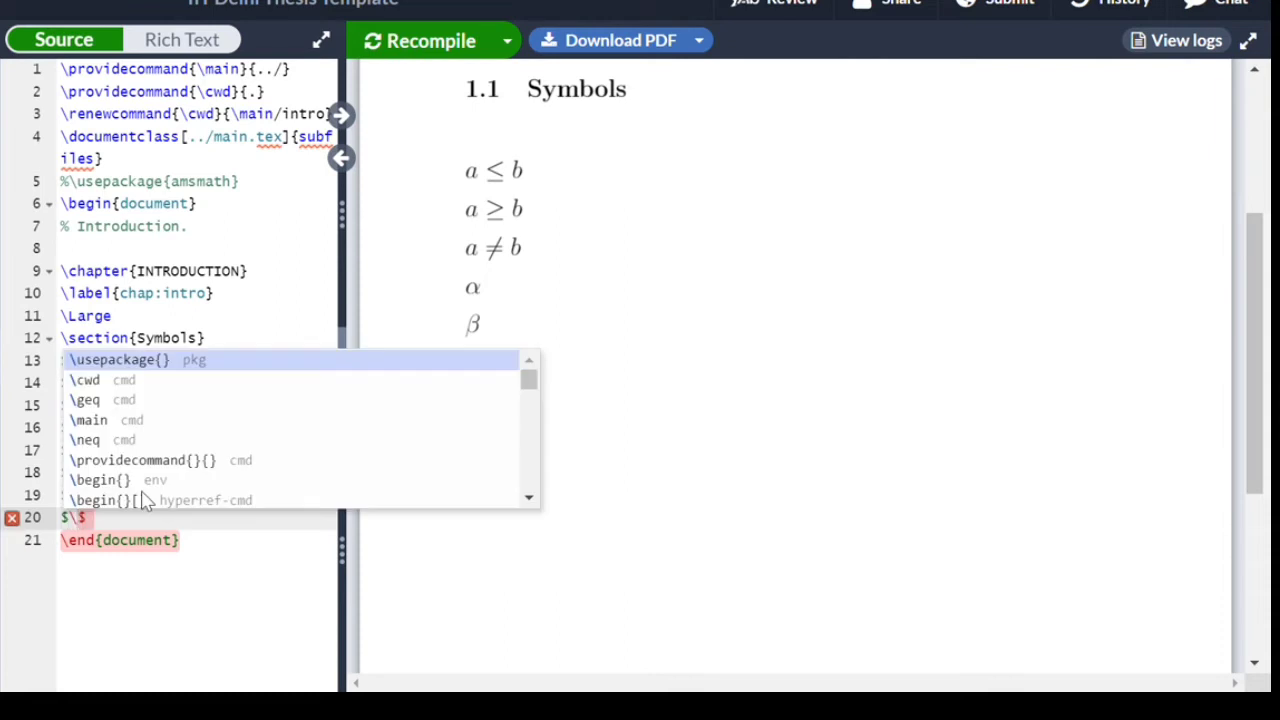
{"action": "type", "text": "xi"}
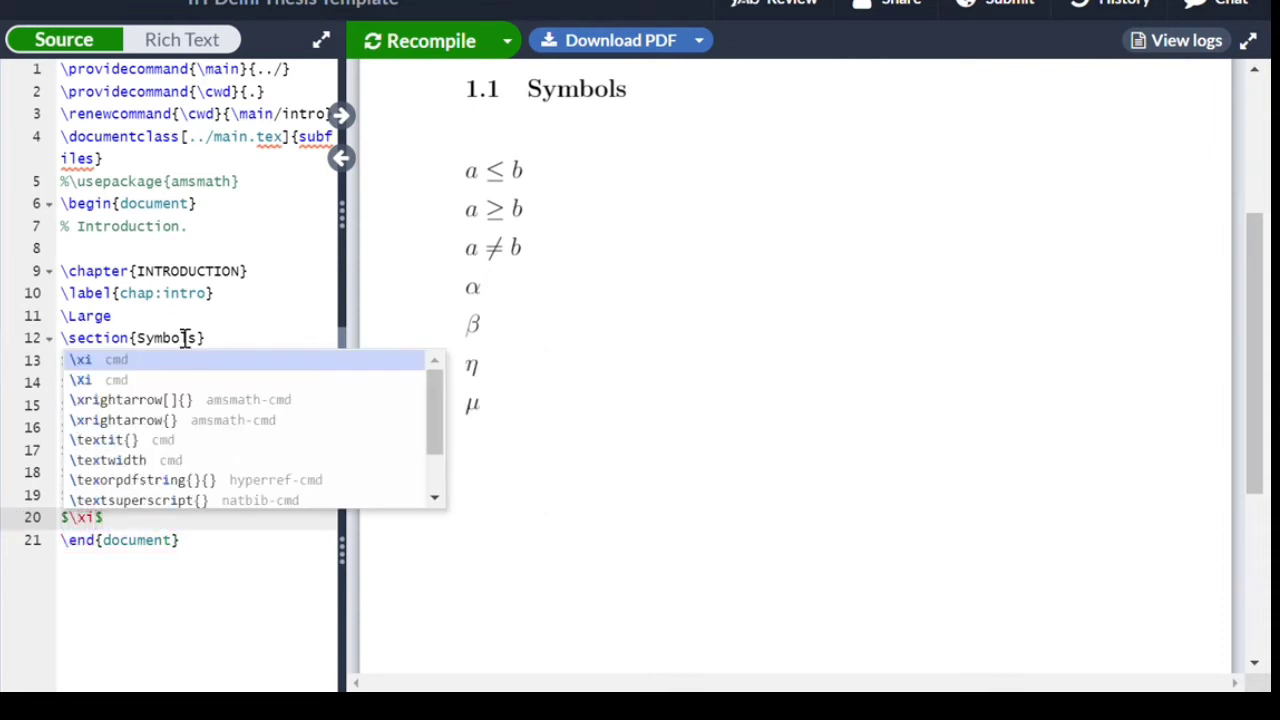
{"action": "left_click", "coordinate": [178, 370]}
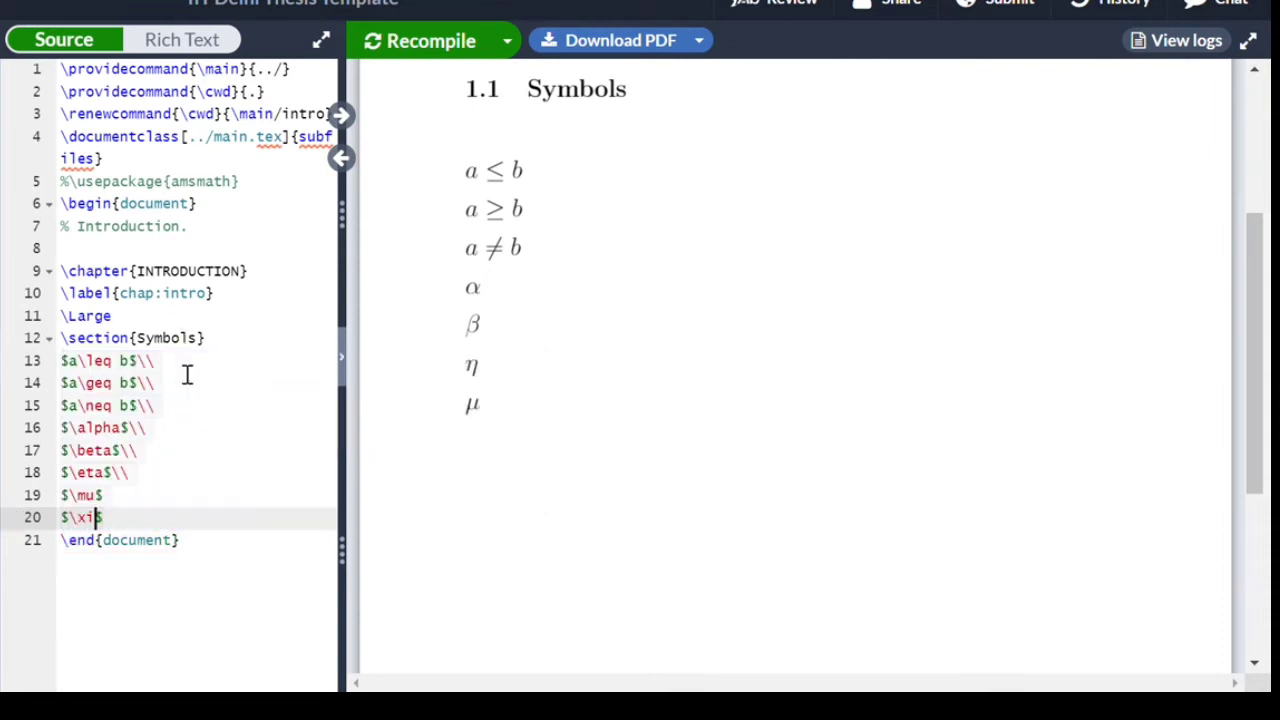
{"action": "left_click", "coordinate": [467, 41]}
{"action": "left_click", "coordinate": [125, 504]}
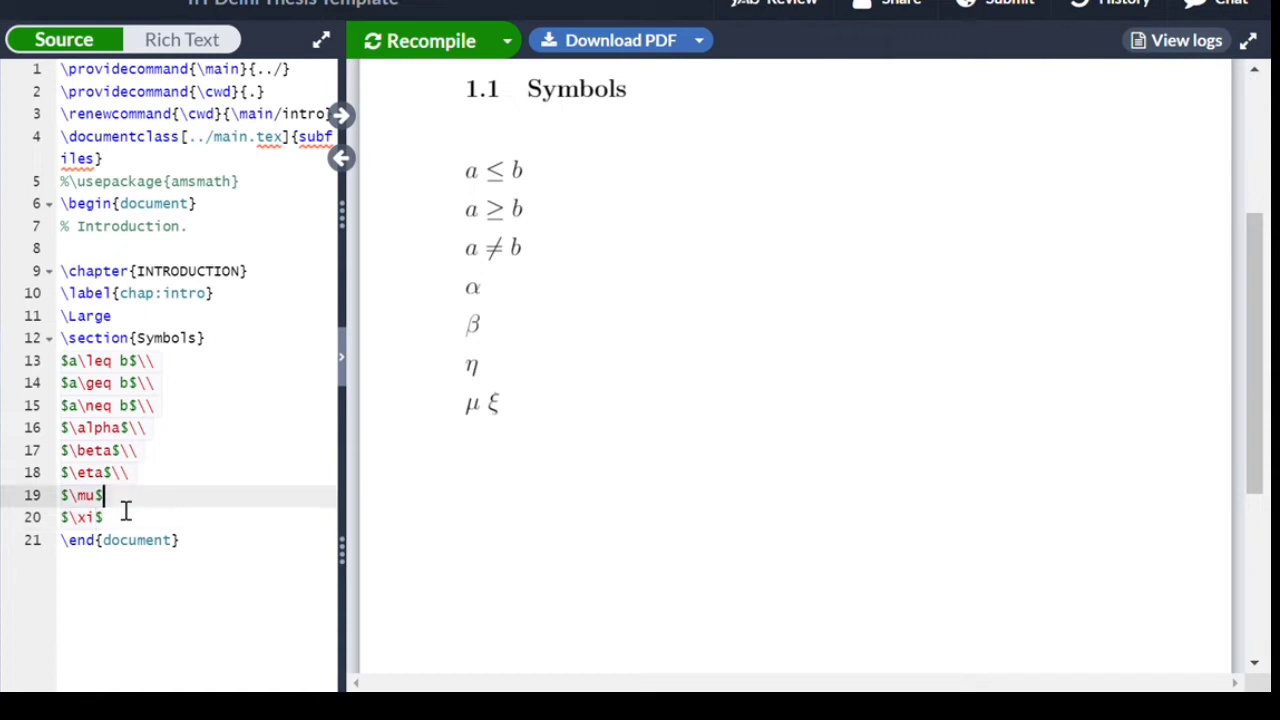
{"action": "type", "text": "\\\\"}
{"action": "left_click", "coordinate": [431, 41]}
End the ξ line with \\ and begin $\theta on a new line
{"action": "key", "text": "Down"}
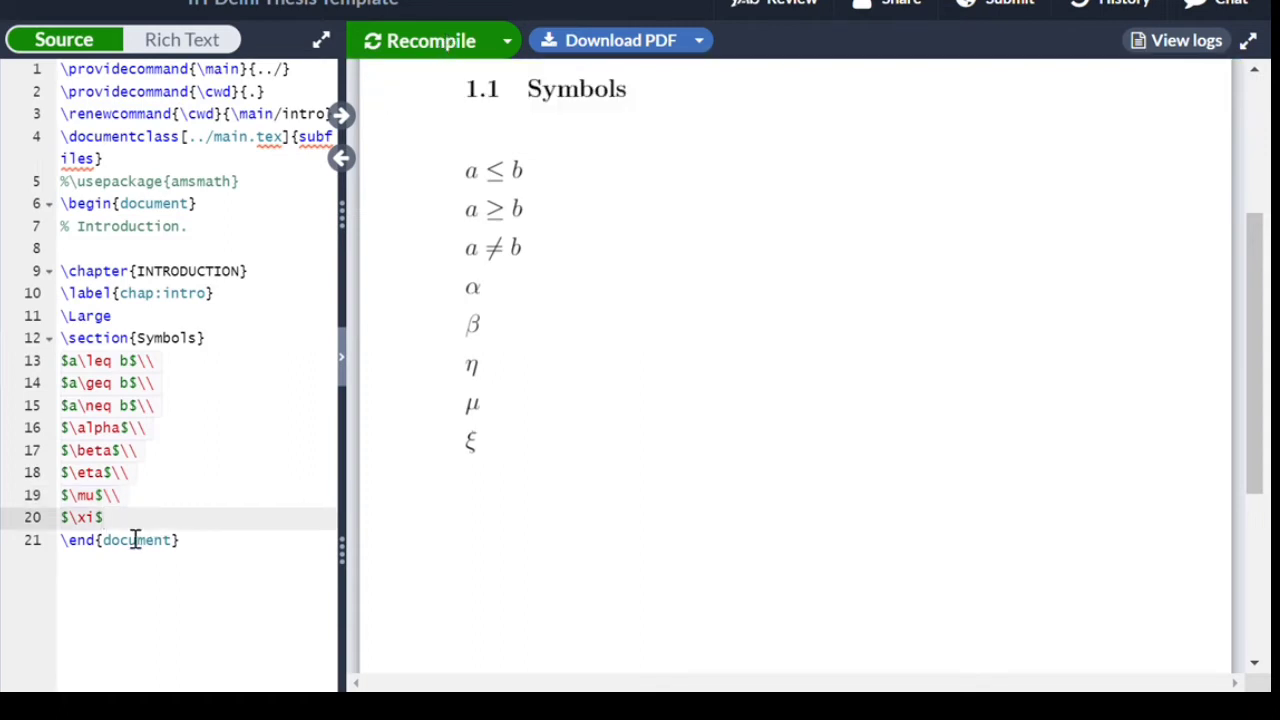
{"action": "type", "text": "\\\\"}
{"action": "key", "text": "Return"}
{"action": "type", "text": "$"}
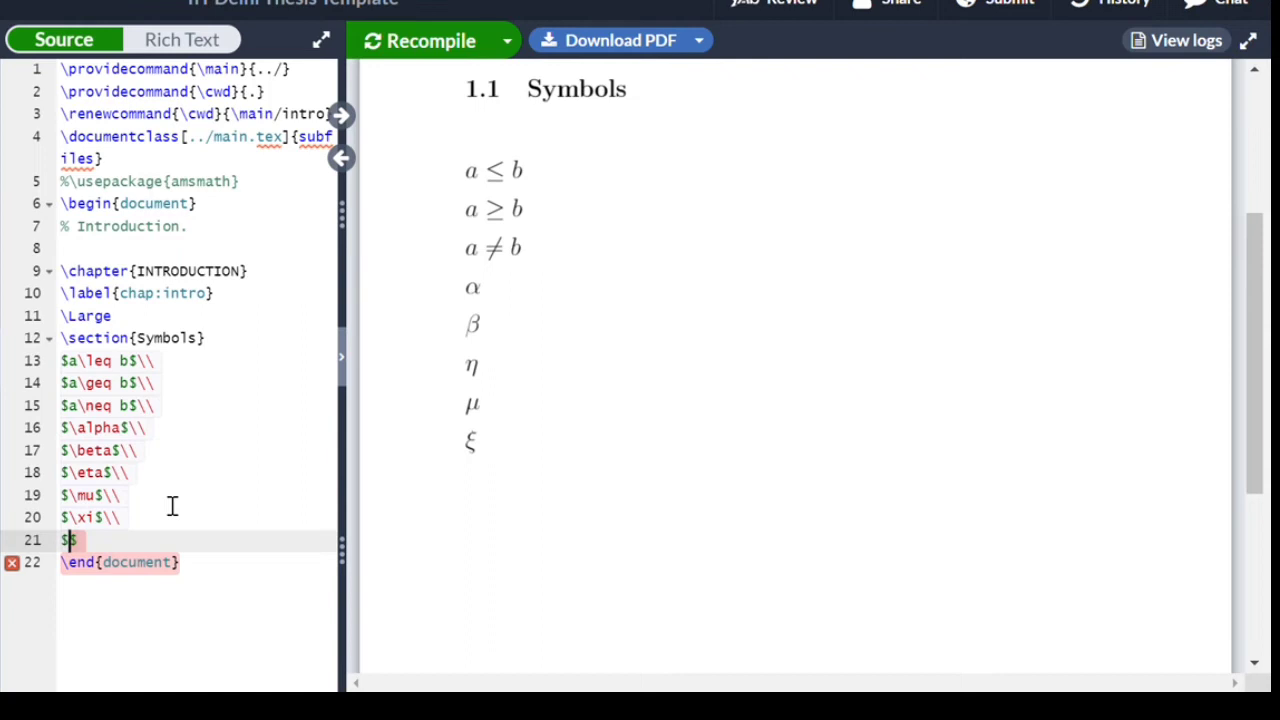
{"action": "type", "text": "\\the"}
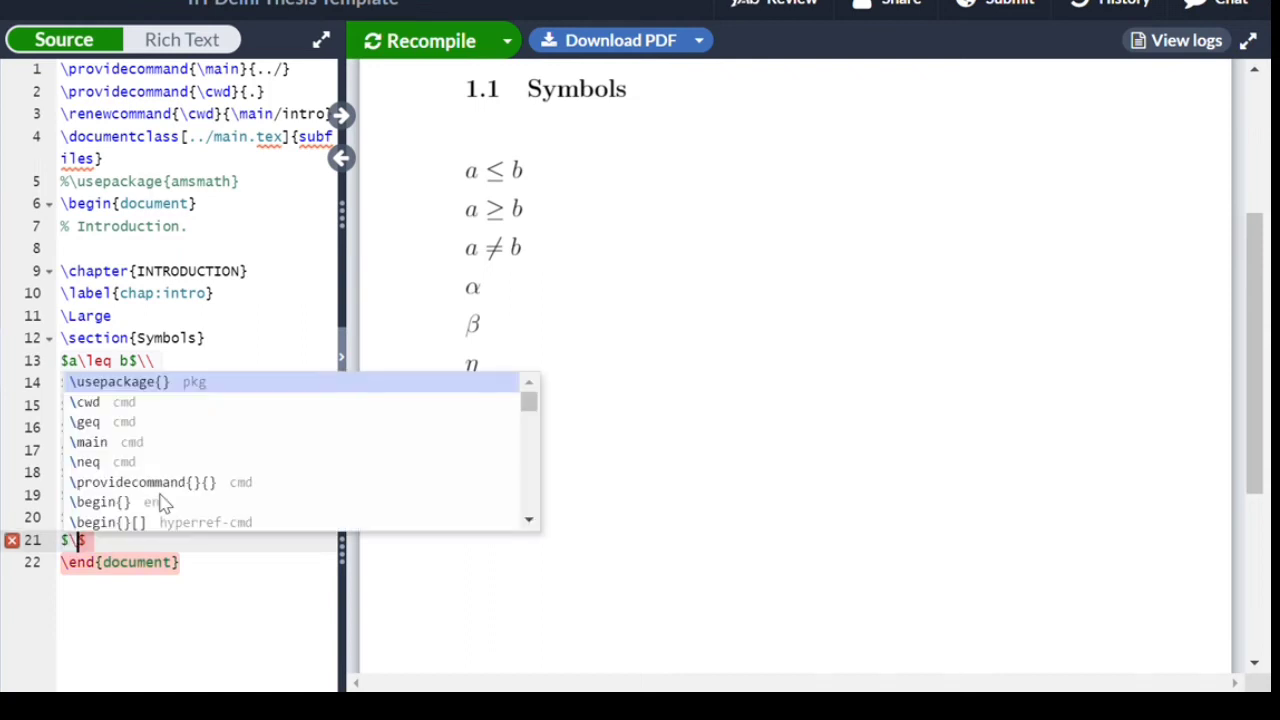
{"action": "type", "text": "ta"}
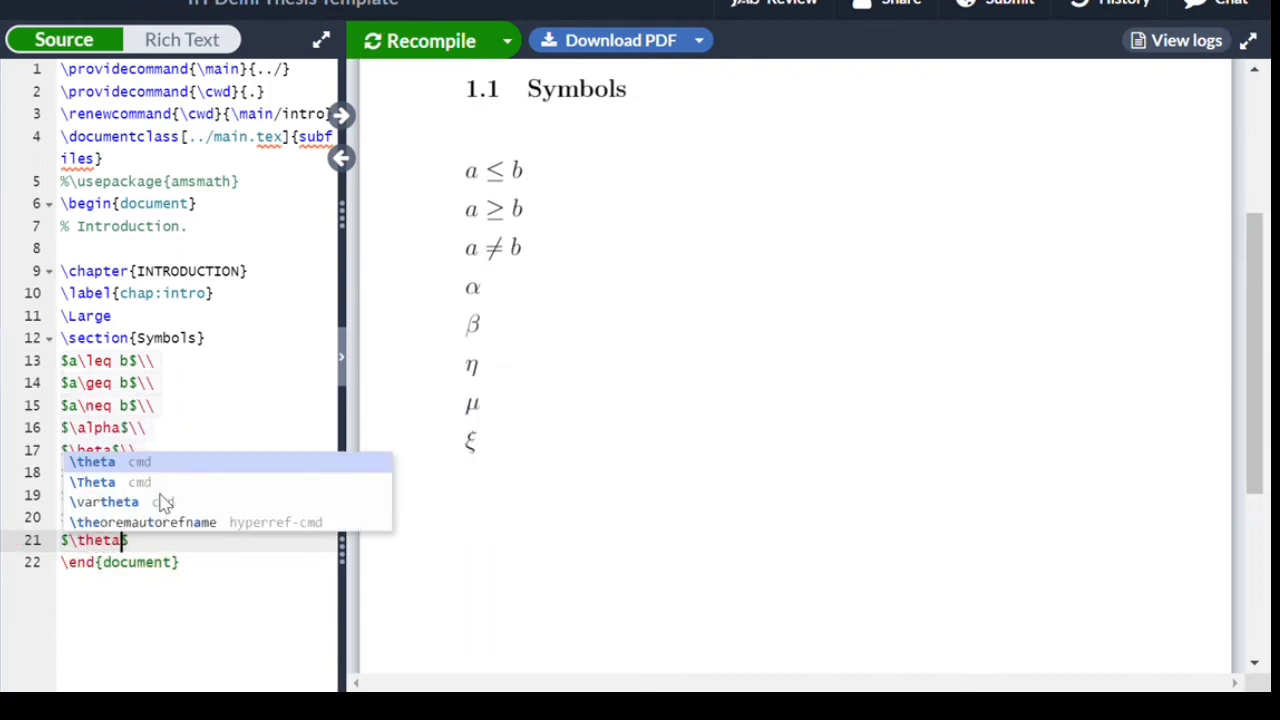
Recompile to render θ, then add $\omega$ on the next line and recompile
{"action": "left_click", "coordinate": [167, 467]}
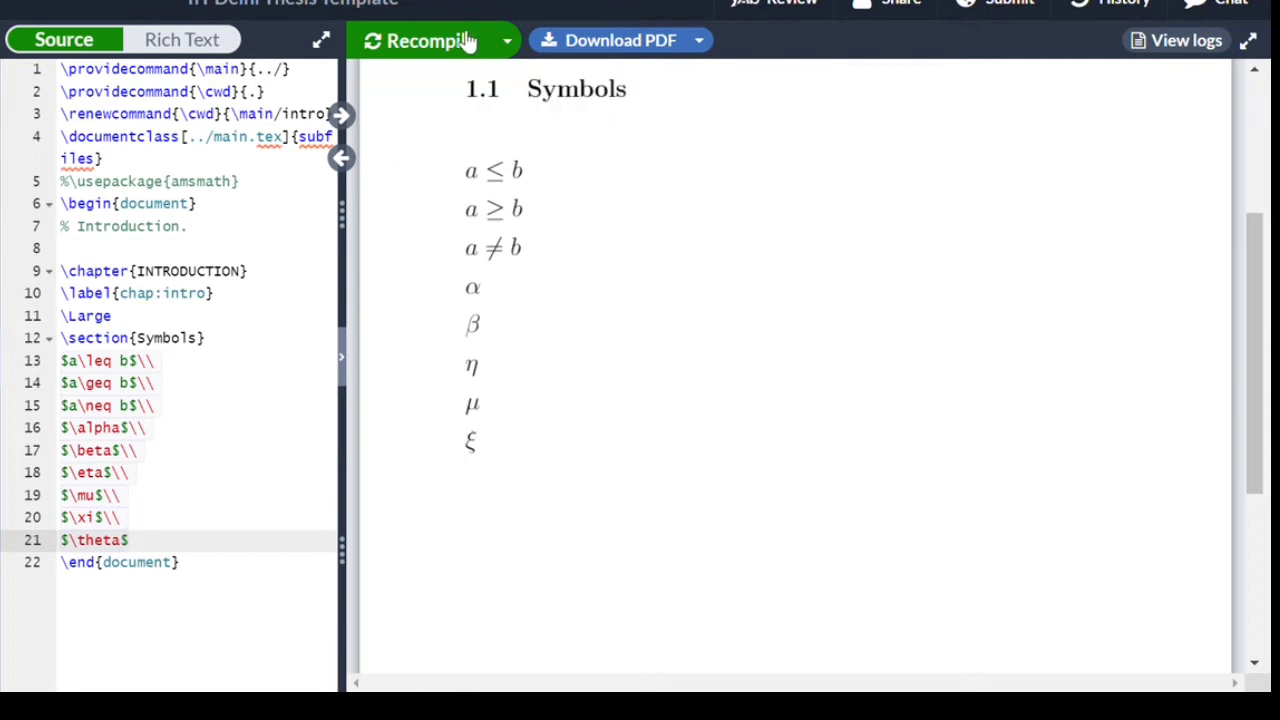
{"action": "left_click", "coordinate": [462, 42]}
{"action": "key", "text": "Return"}
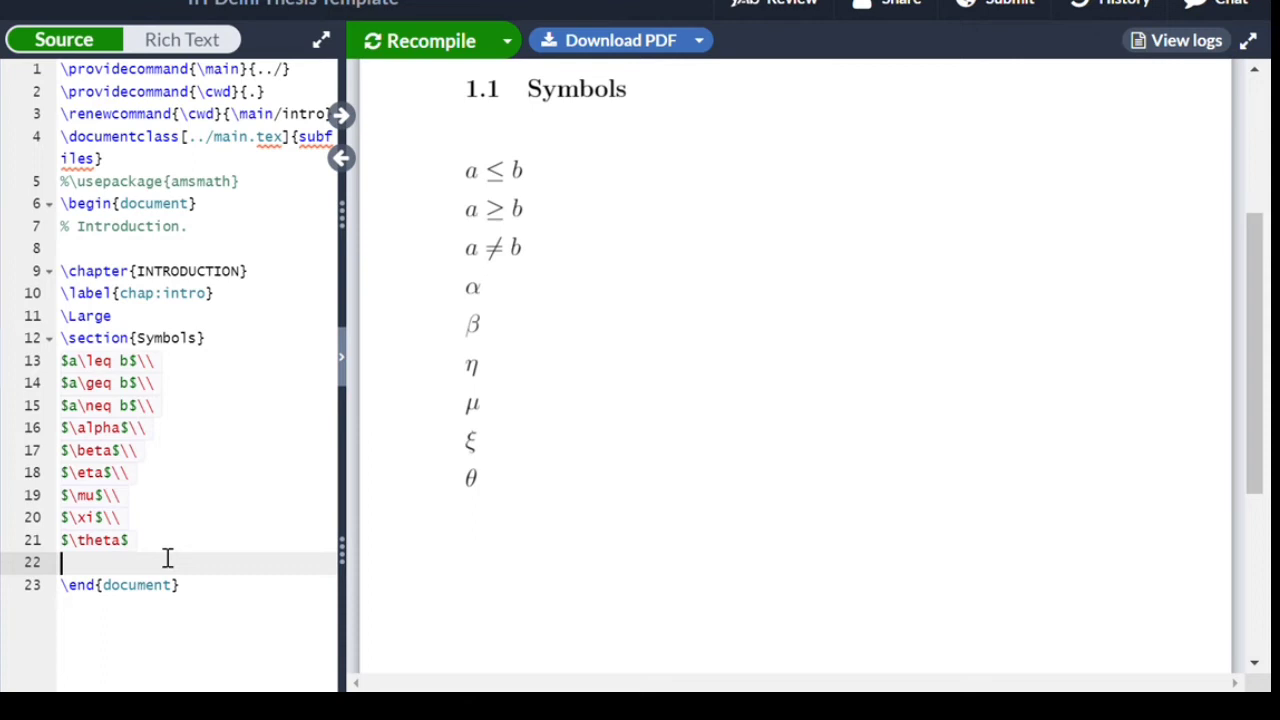
{"action": "type", "text": "$\\"}
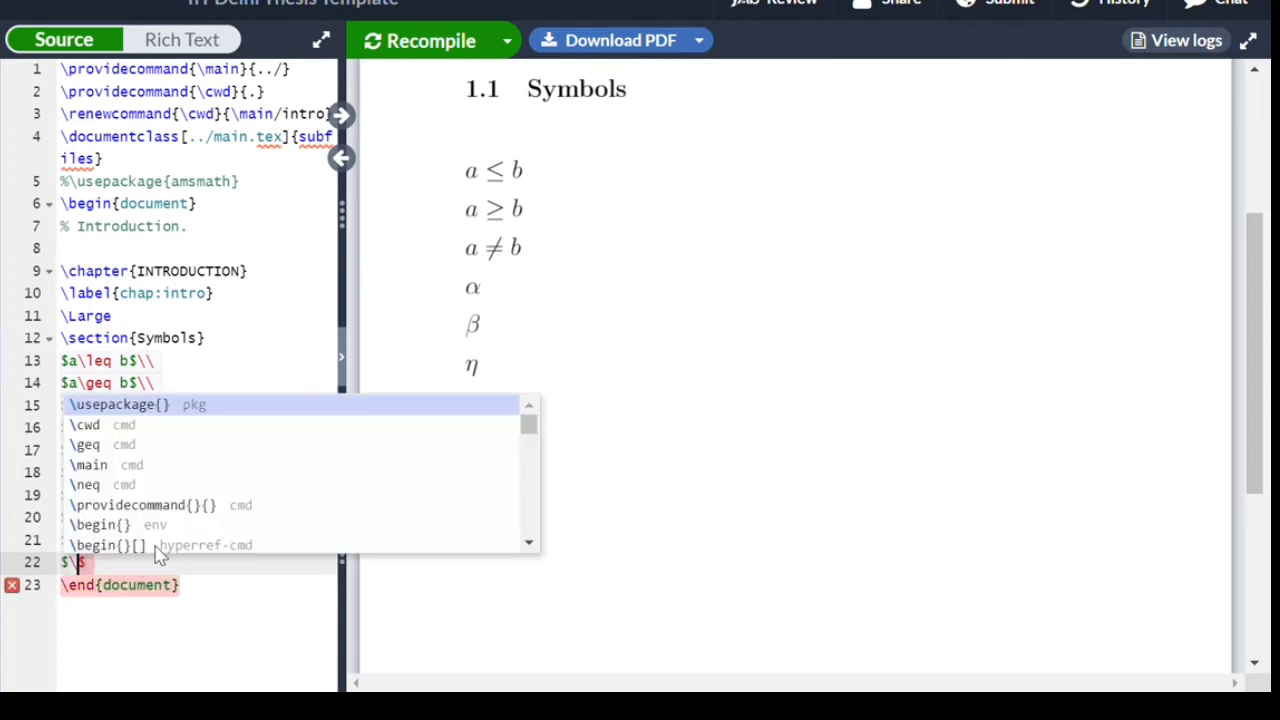
{"action": "type", "text": "ome"}
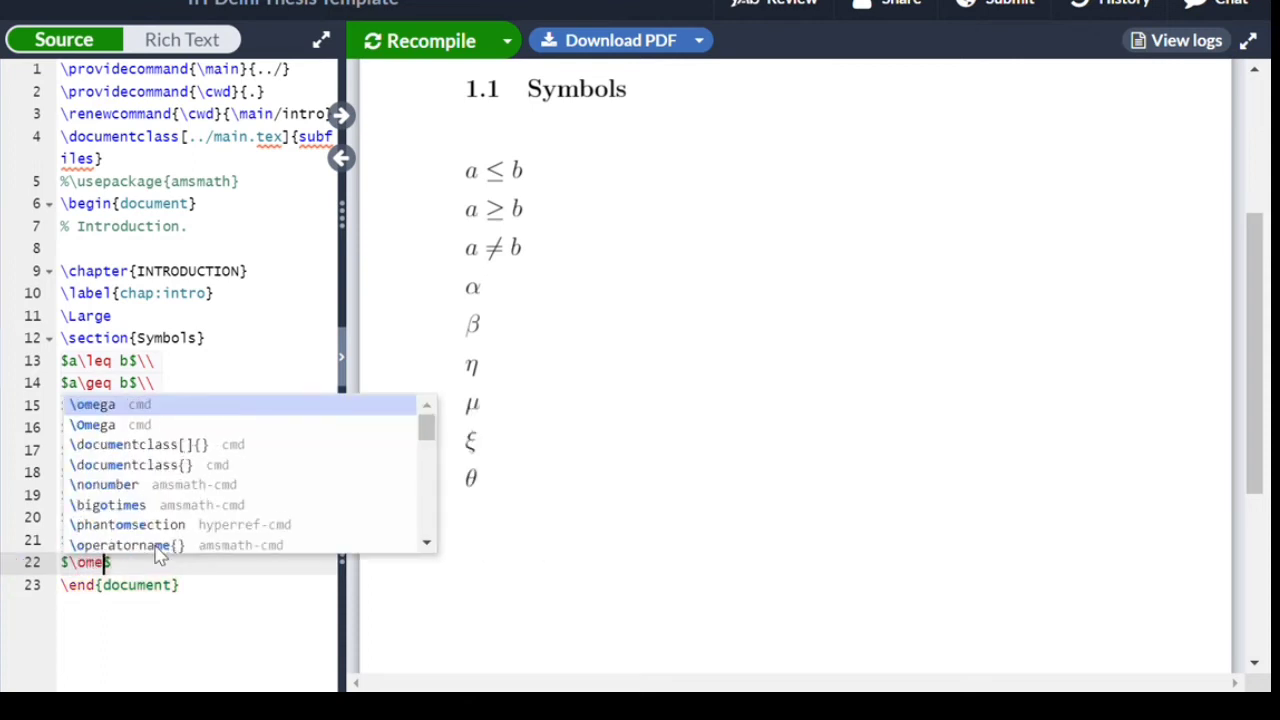
{"action": "type", "text": "ga"}
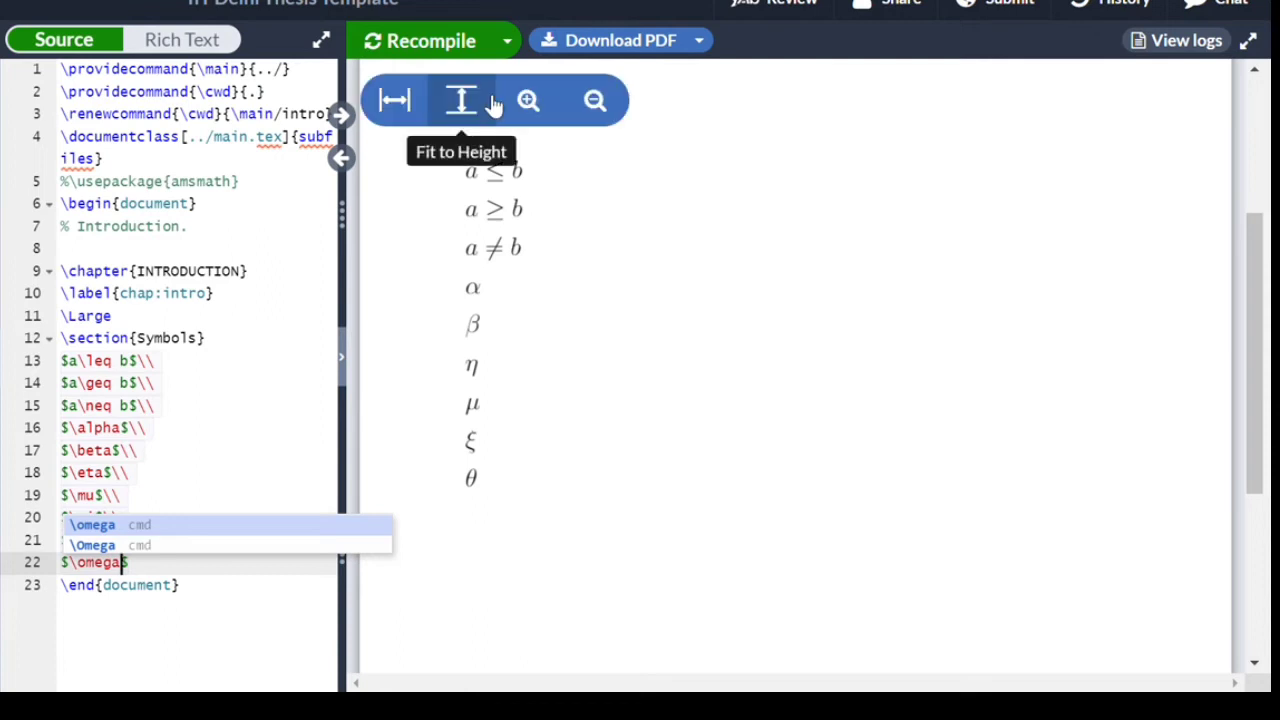
{"action": "left_click", "coordinate": [414, 50]}
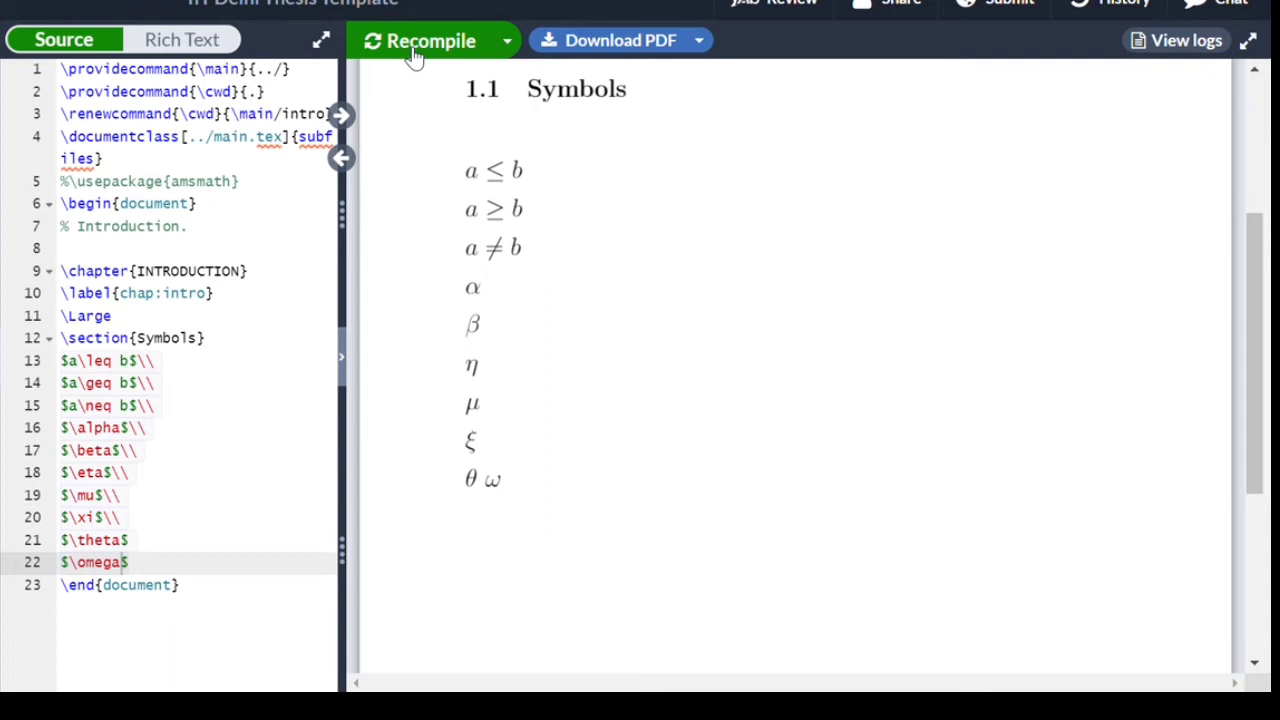
Append \\ to both the θ and ω lines and start a new line
{"action": "left_click", "coordinate": [154, 546]}
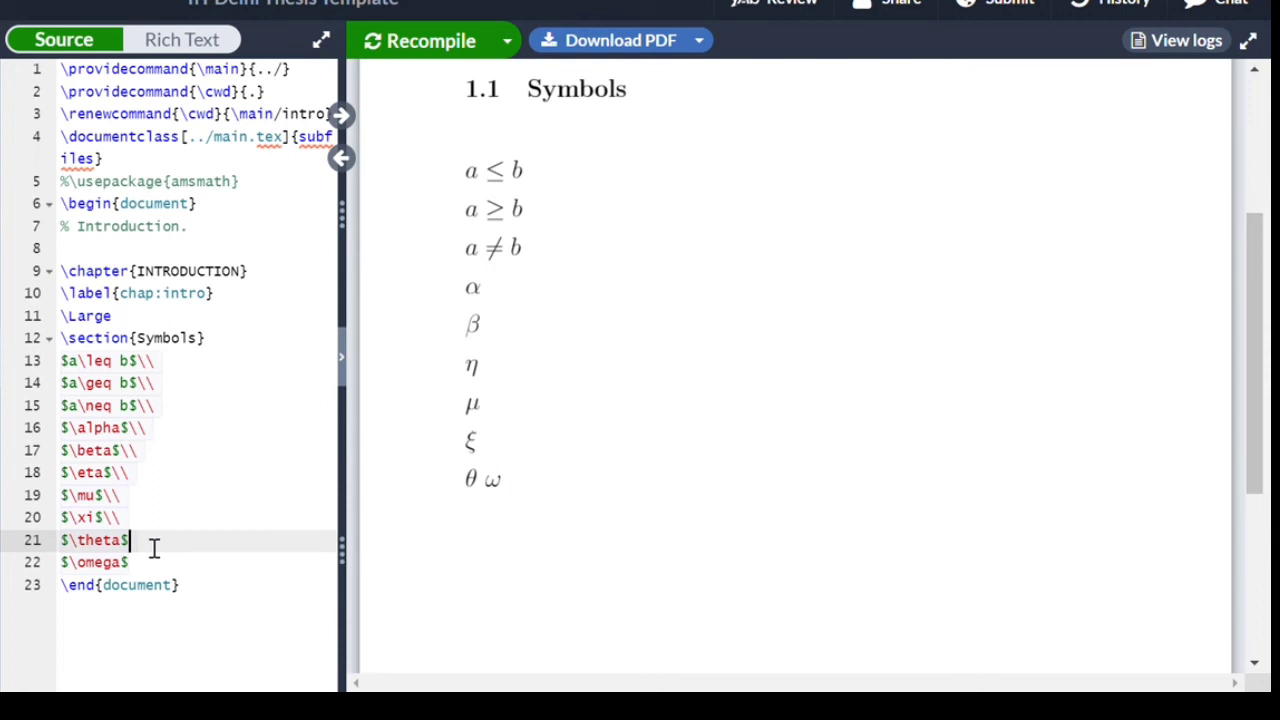
{"action": "type", "text": "\\\\"}
{"action": "key", "text": "Down"}
{"action": "type", "text": "\\\\"}
{"action": "key", "text": "Return"}
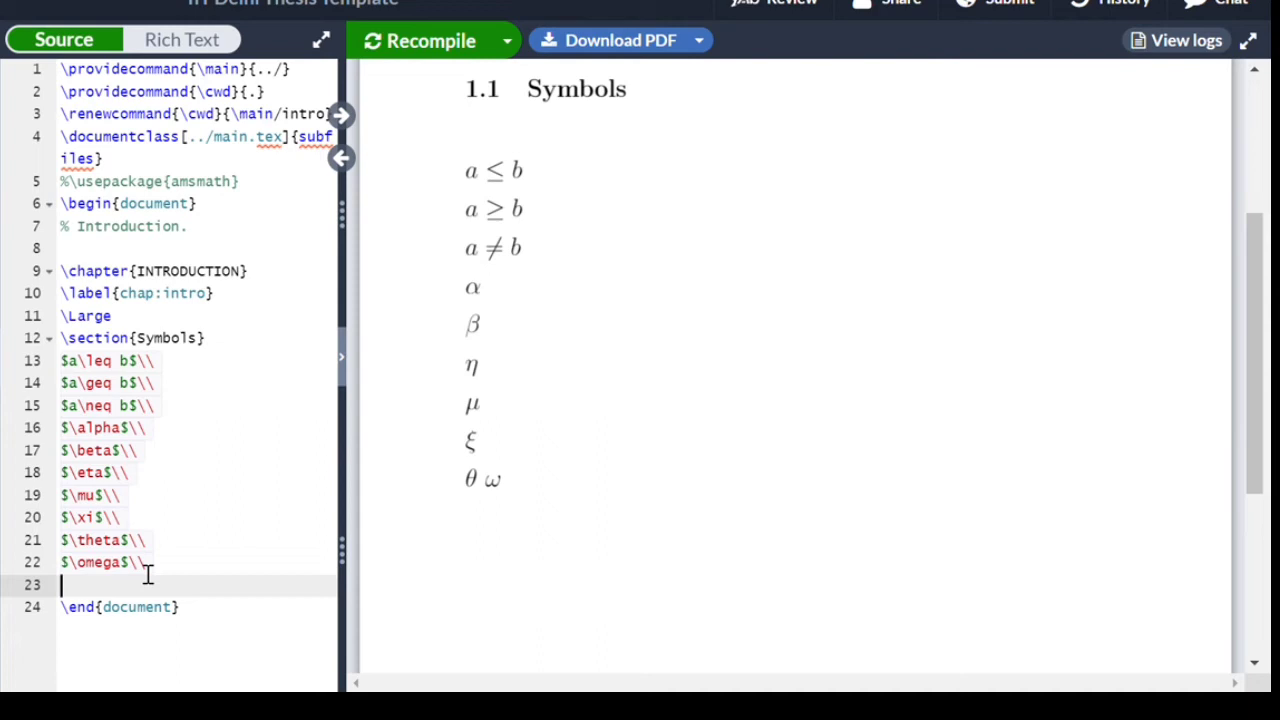
Add $\overline{ABC}$ on the new line and recompile to show the overlined ABC
{"action": "type", "text": "$$\\ov"}
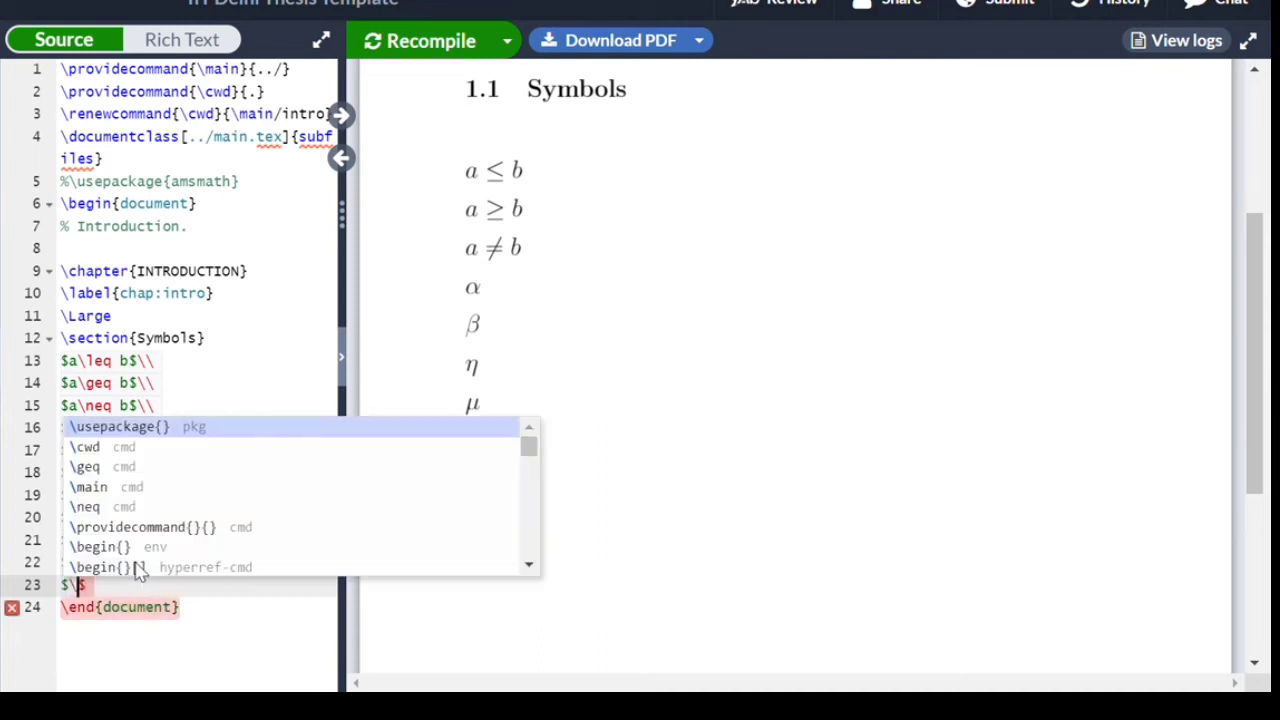
{"action": "type", "text": "er"}
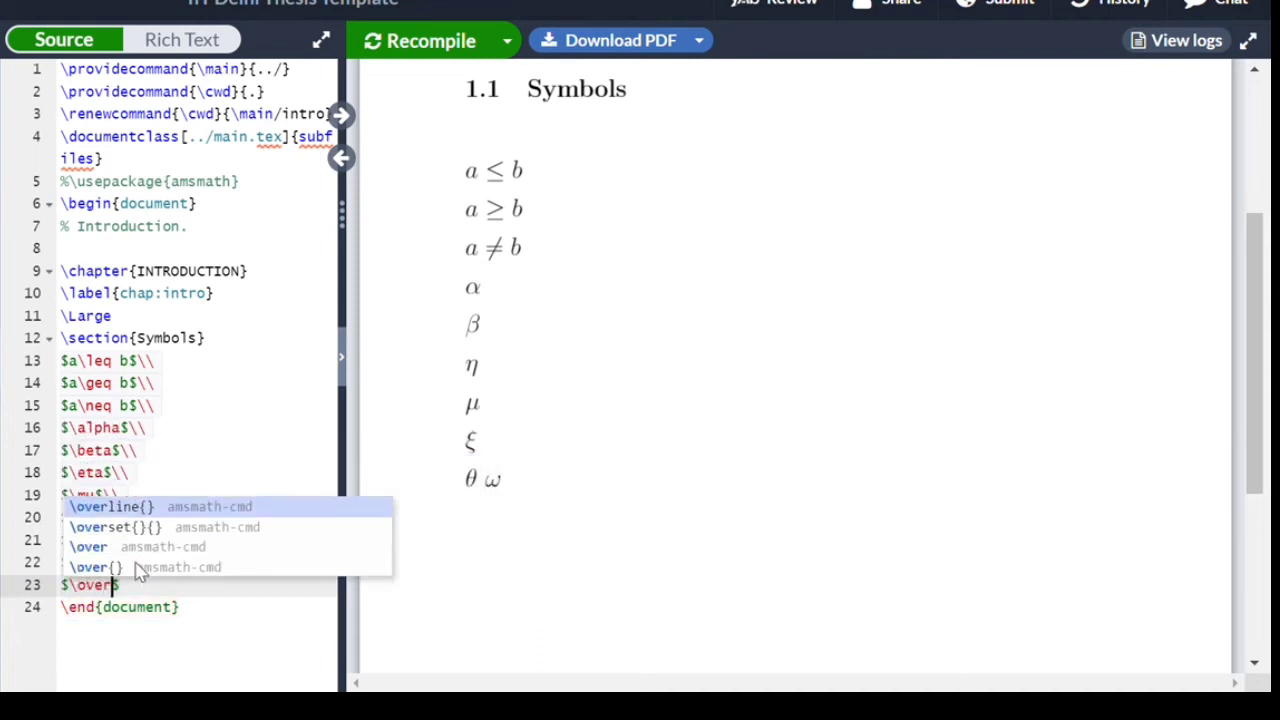
{"action": "type", "text": "line"}
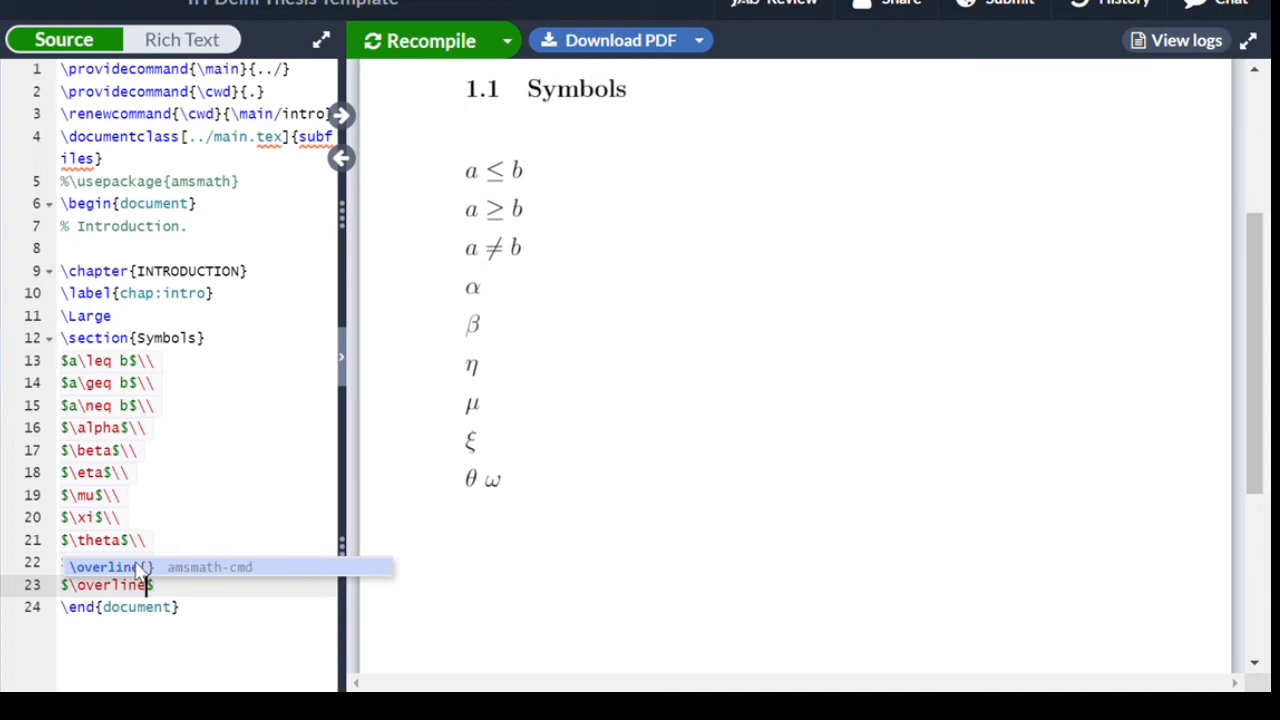
{"action": "left_click", "coordinate": [140, 568]}
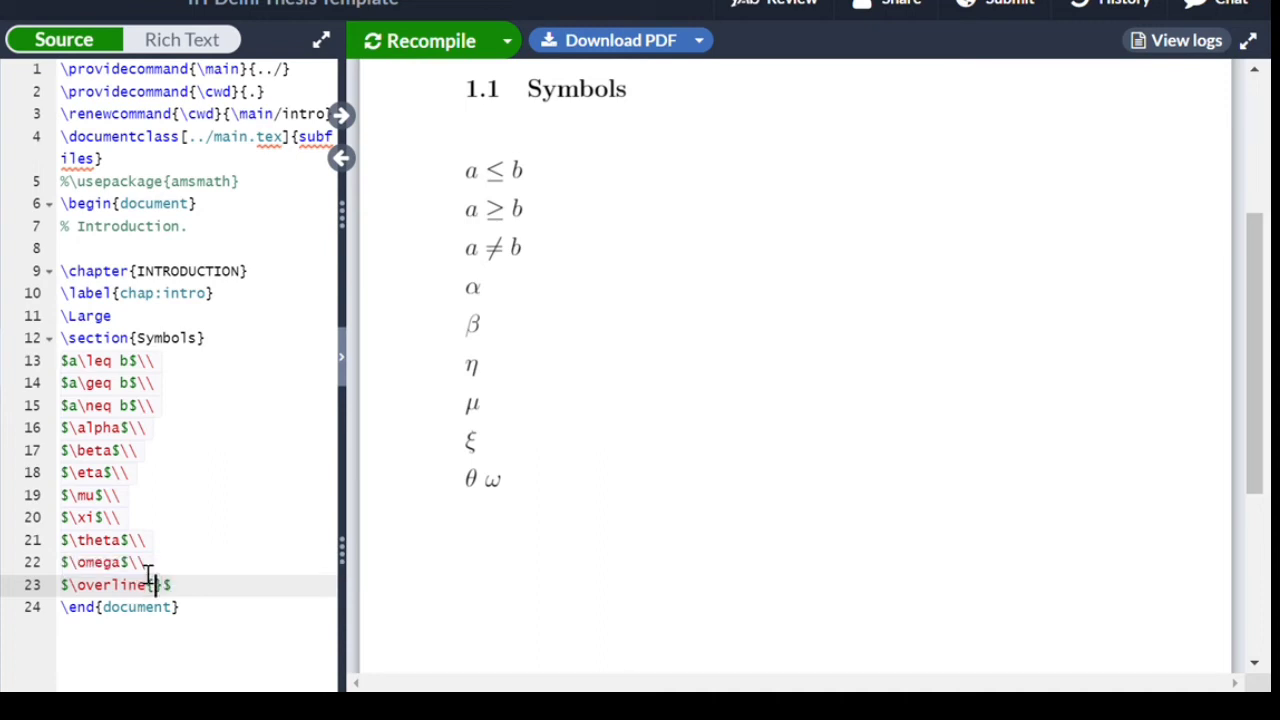
{"action": "type", "text": "ABC"}
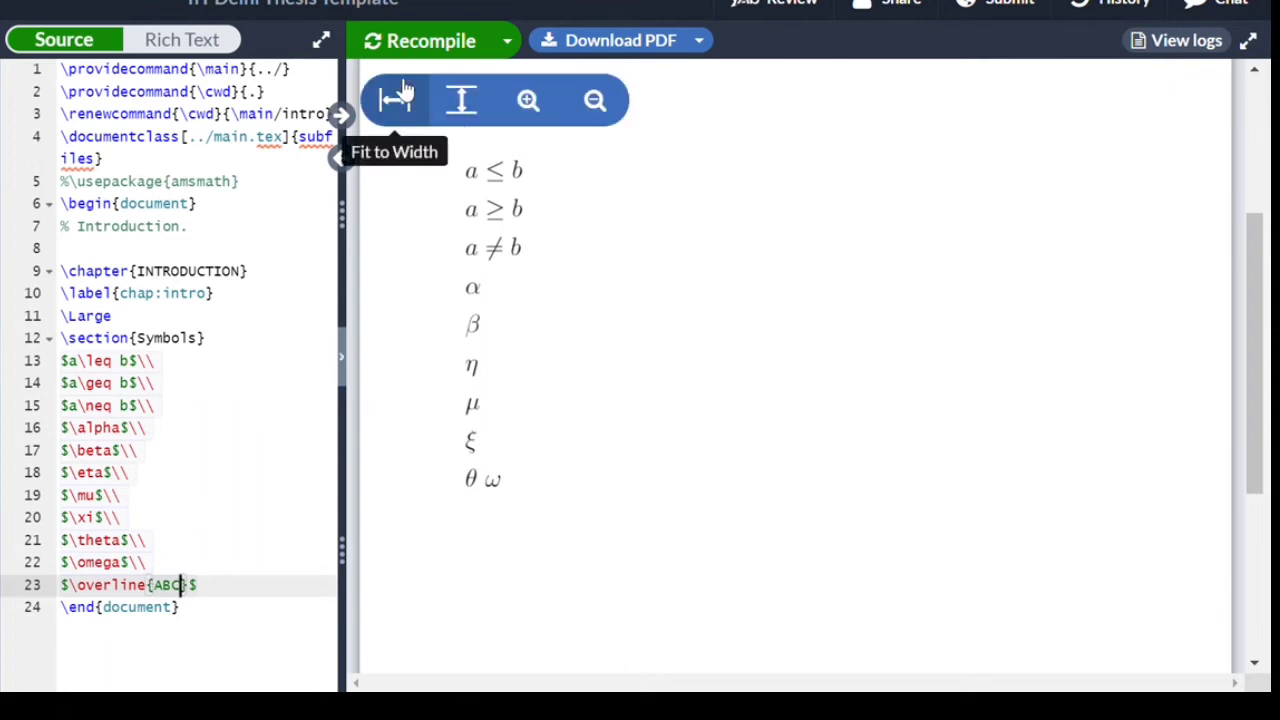
{"action": "left_click", "coordinate": [428, 50]}
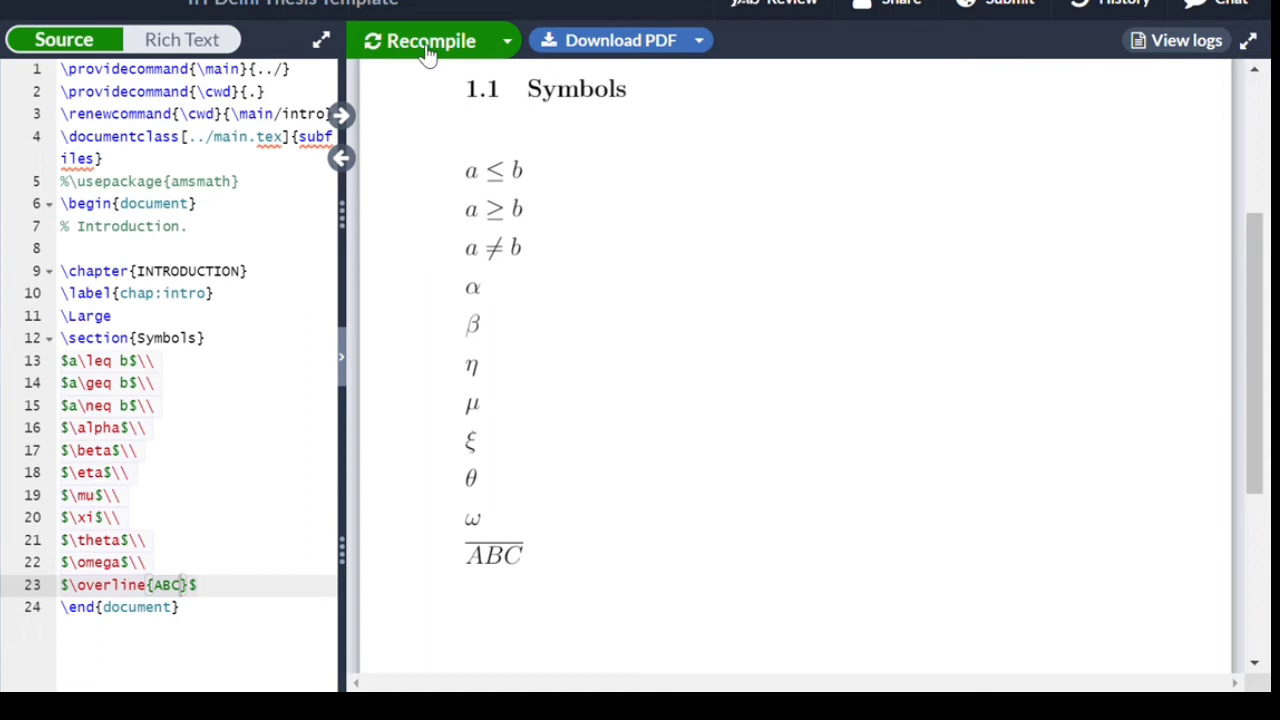
{"action": "left_click", "coordinate": [250, 594]}
End the overline line with \\, add $\sqrt{a}$ below, and recompile to show √a
{"action": "type", "text": "\\\\"}
{"action": "key", "text": "Return"}
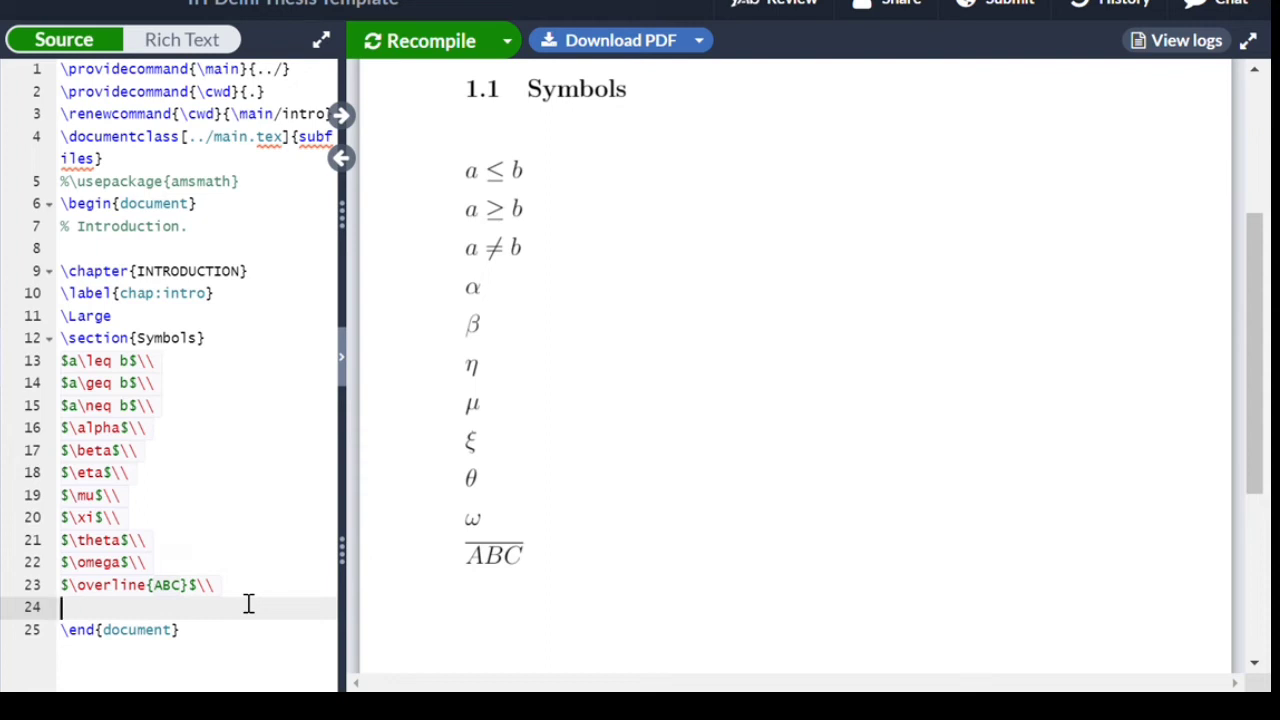
{"action": "type", "text": "$\\"}
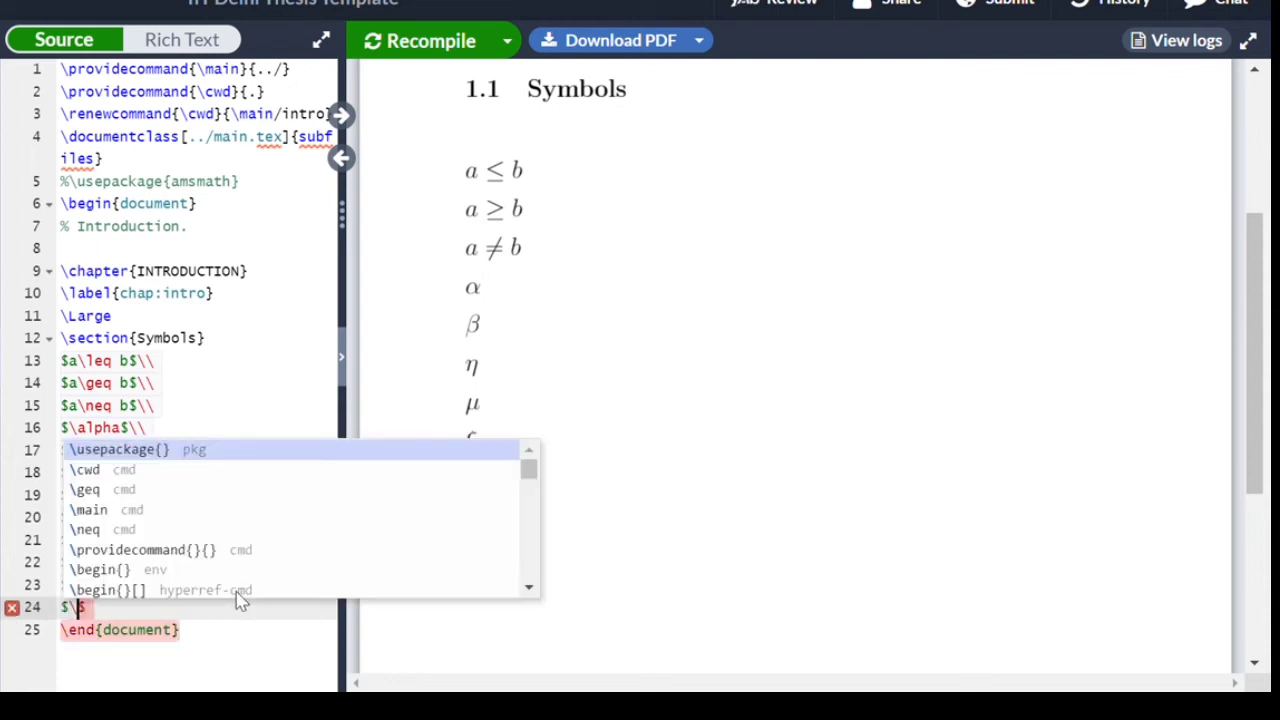
{"action": "type", "text": "s"}
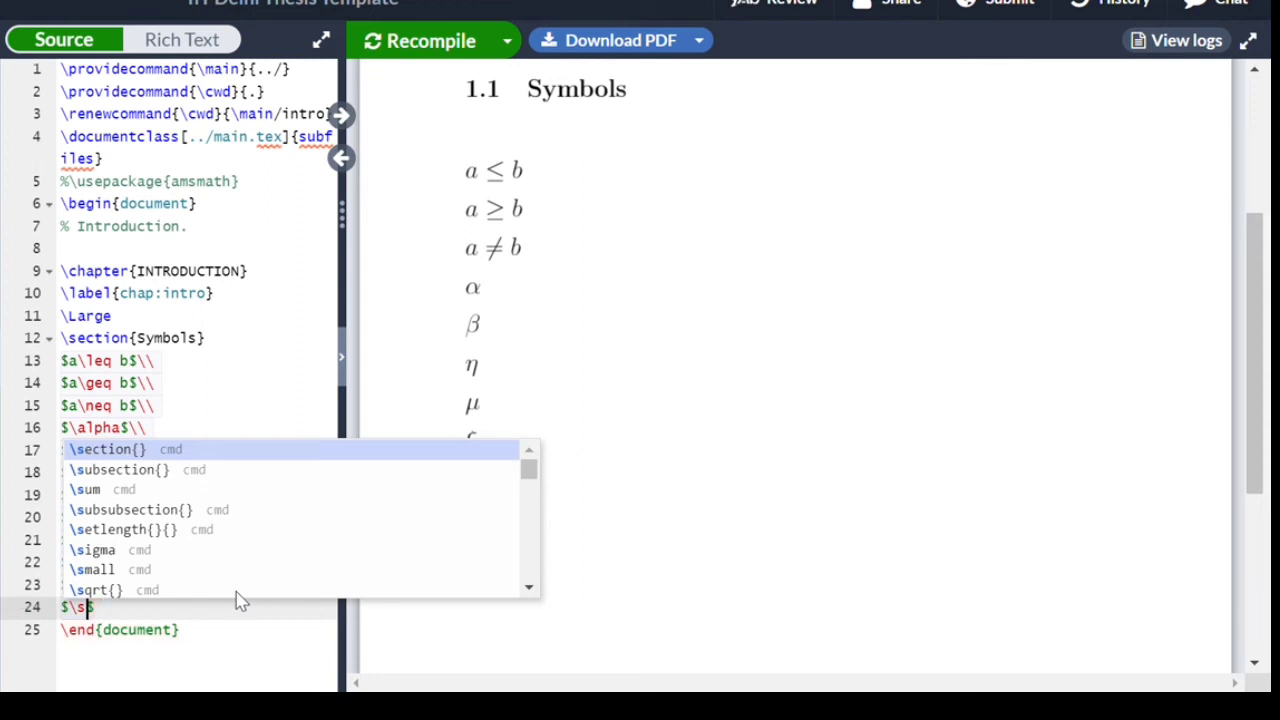
{"action": "type", "text": "qrt"}
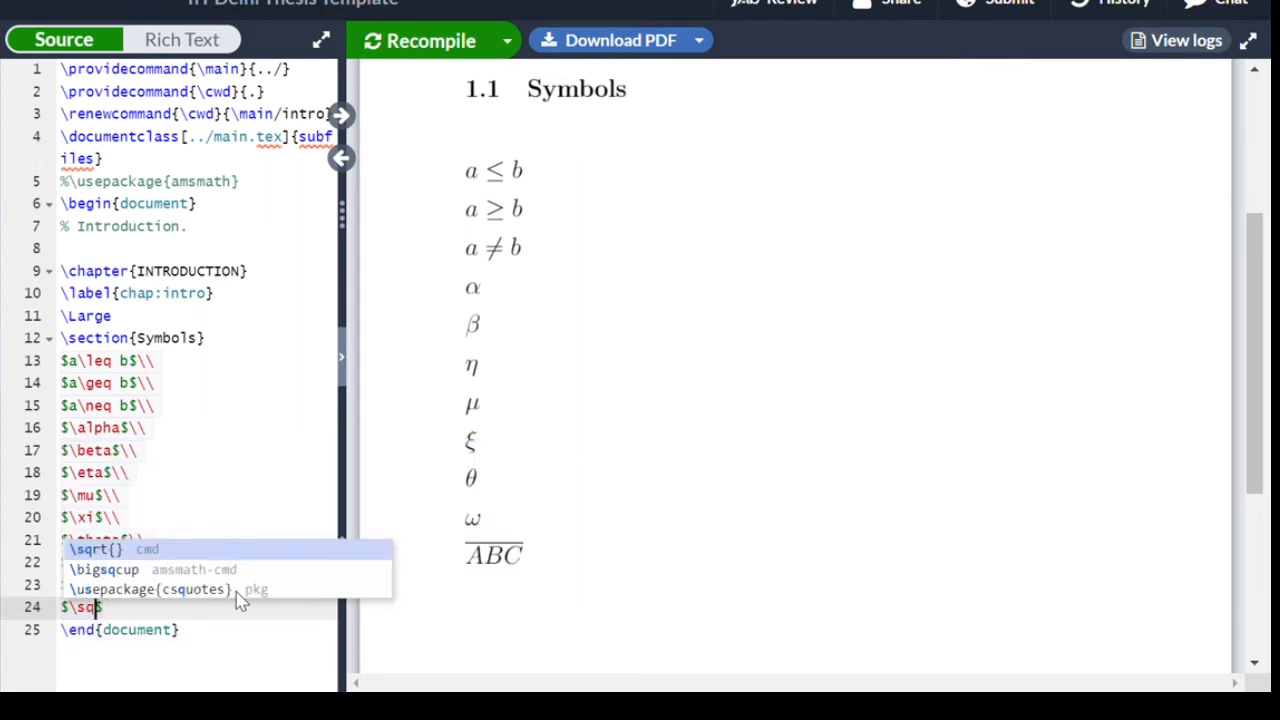
{"action": "left_click", "coordinate": [238, 592]}
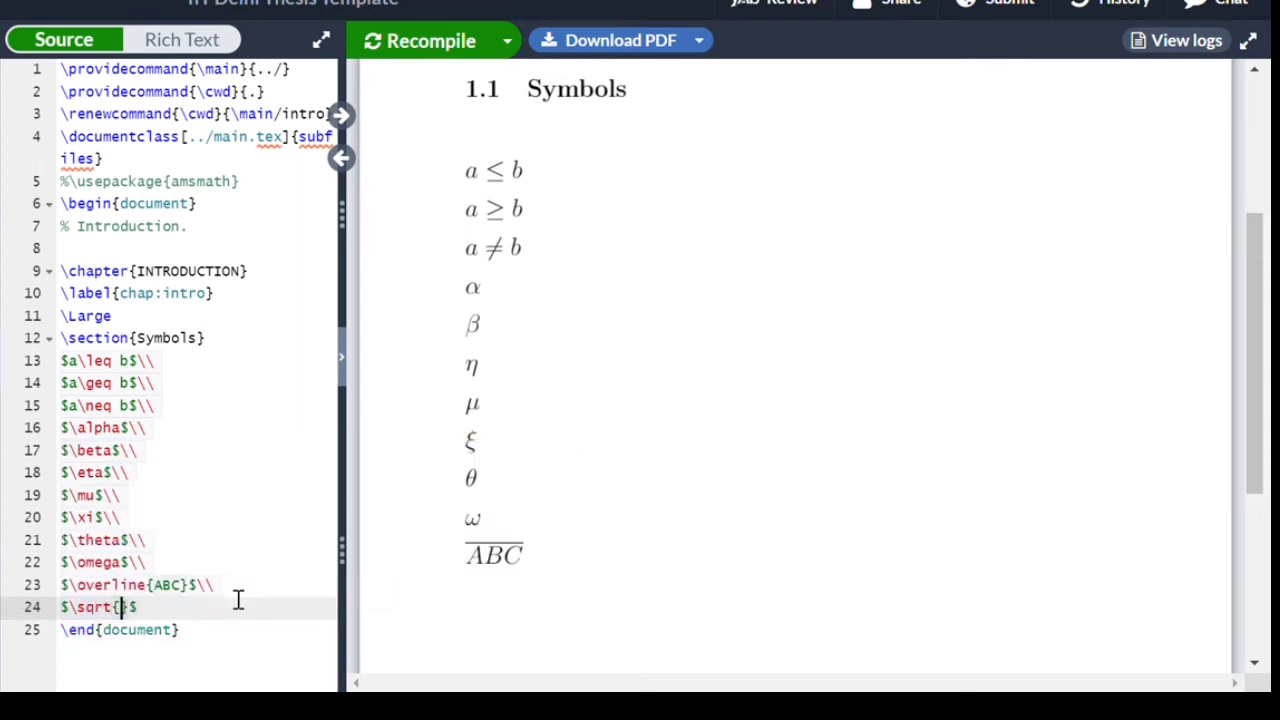
{"action": "type", "text": "a"}
{"action": "left_click", "coordinate": [396, 44]}
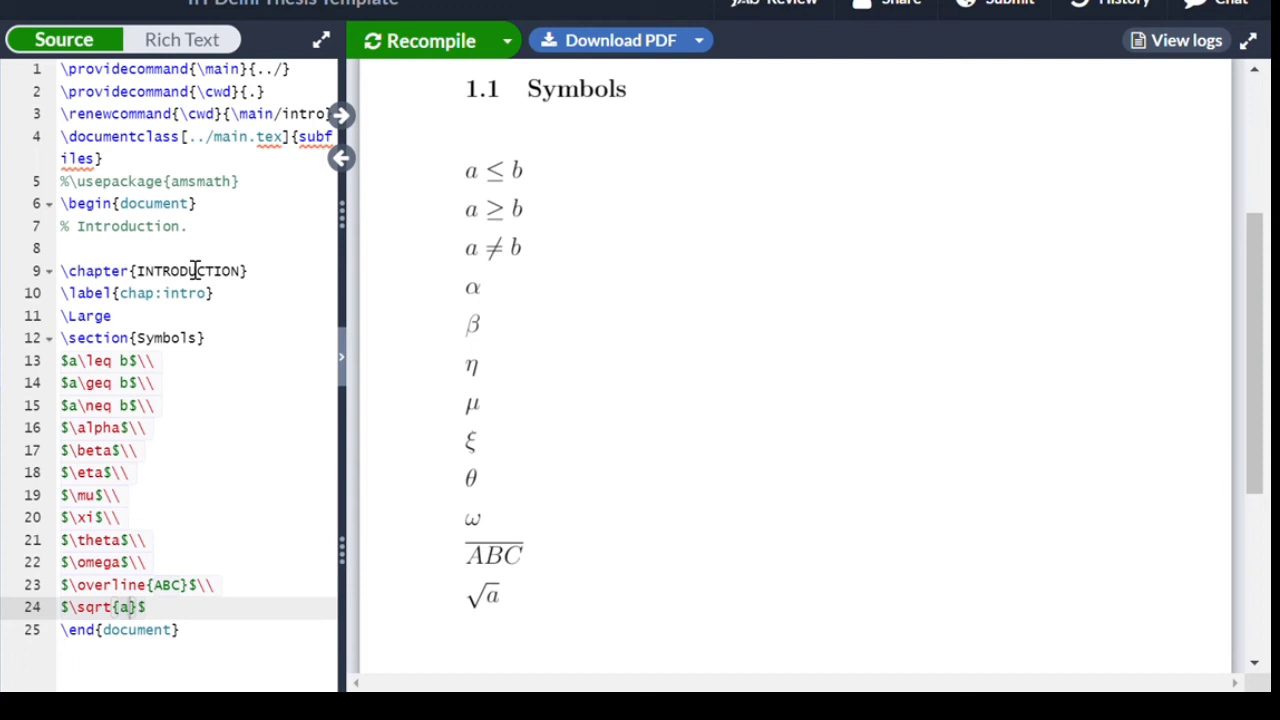
Add $\%$ on a new line after √a, recompile, and open an empty line below
{"action": "left_click", "coordinate": [195, 616]}
{"action": "type", "text": "\\\\"}
{"action": "key", "text": "Return"}
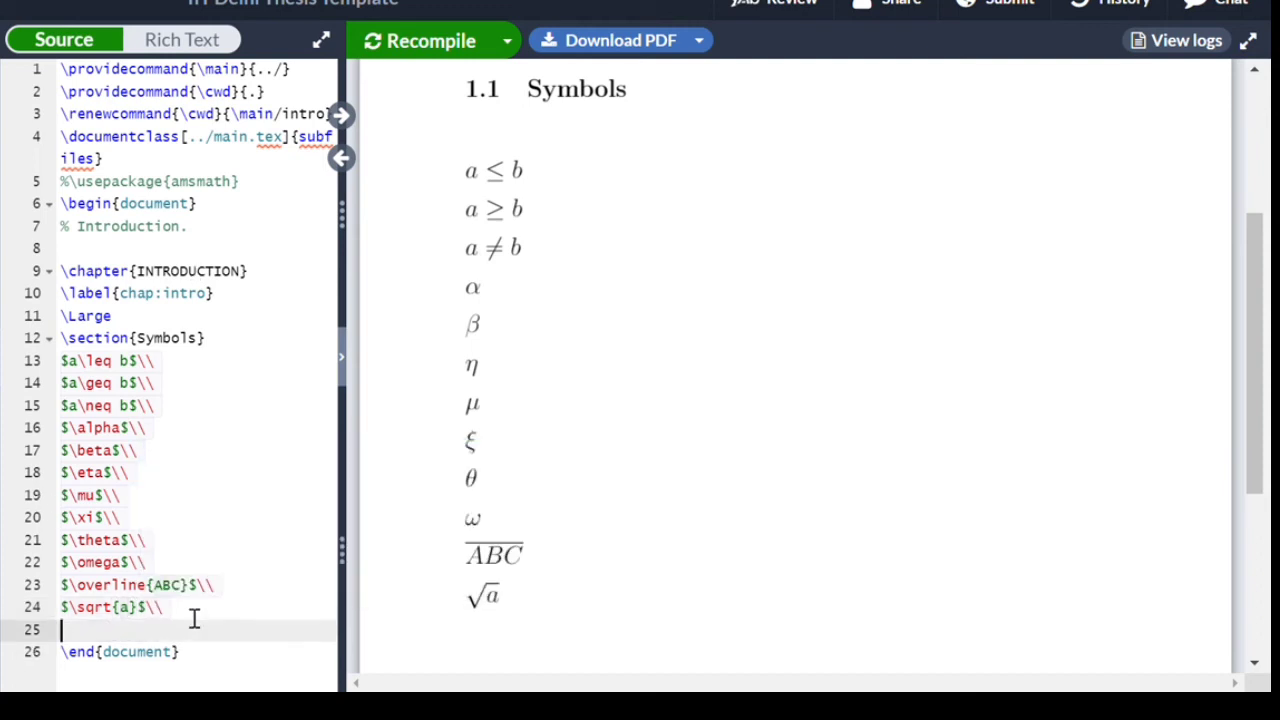
{"action": "type", "text": "$"}
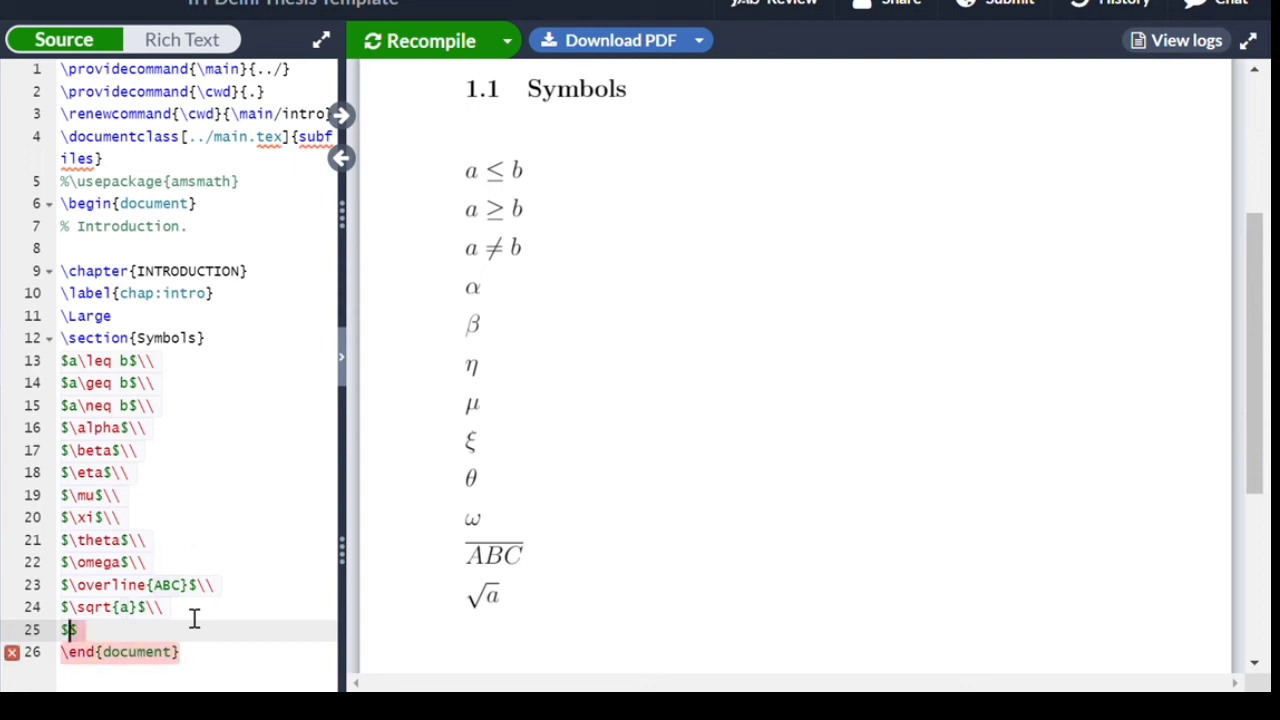
{"action": "type", "text": "\\"}
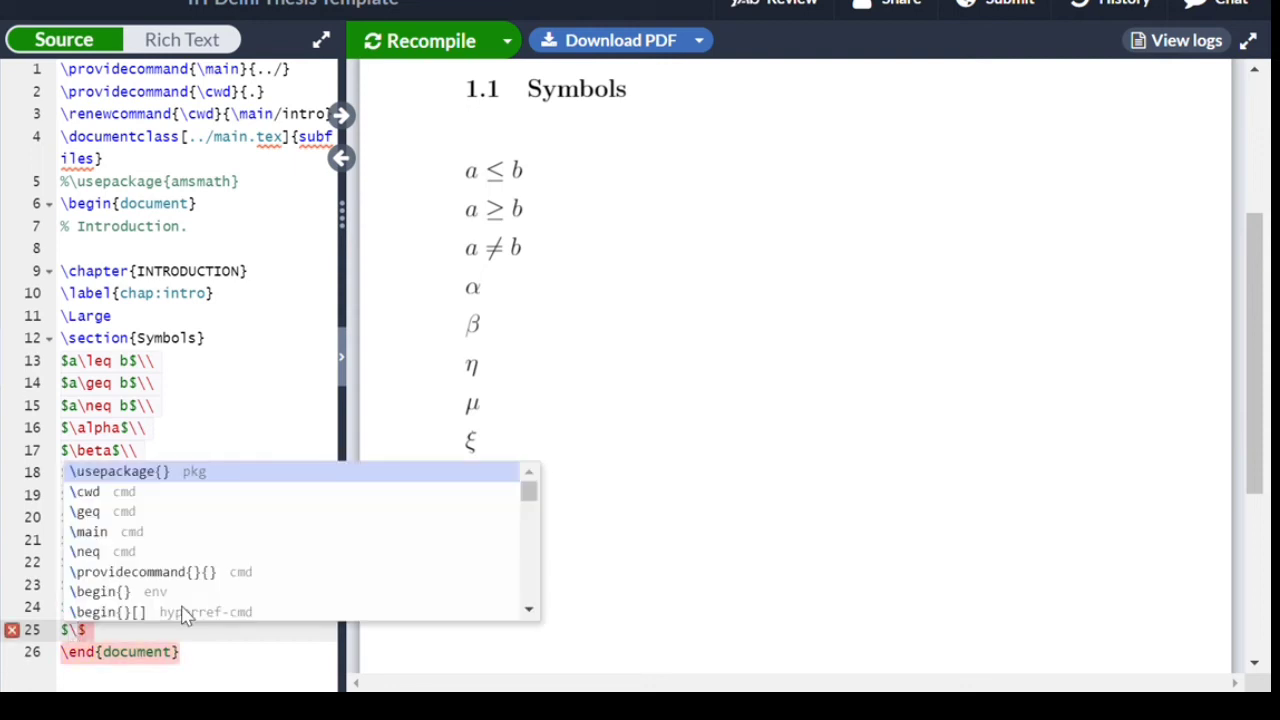
{"action": "type", "text": "%"}
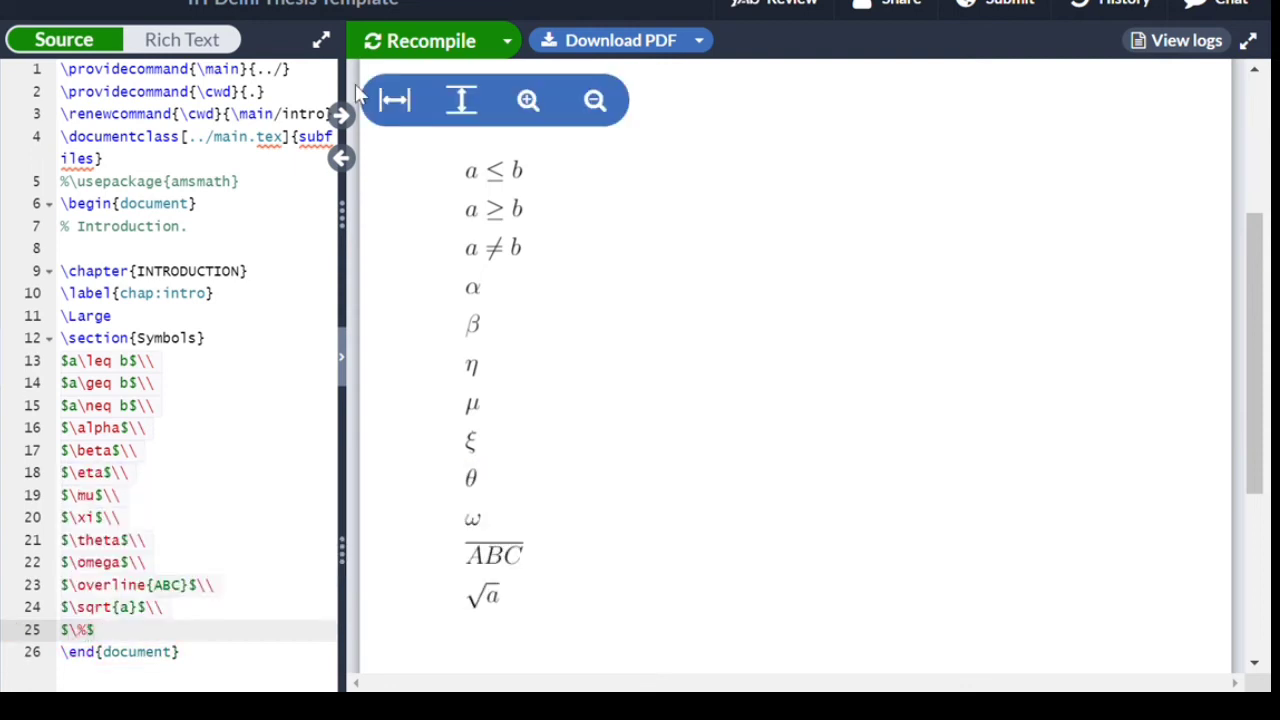
{"action": "left_click", "coordinate": [410, 45]}
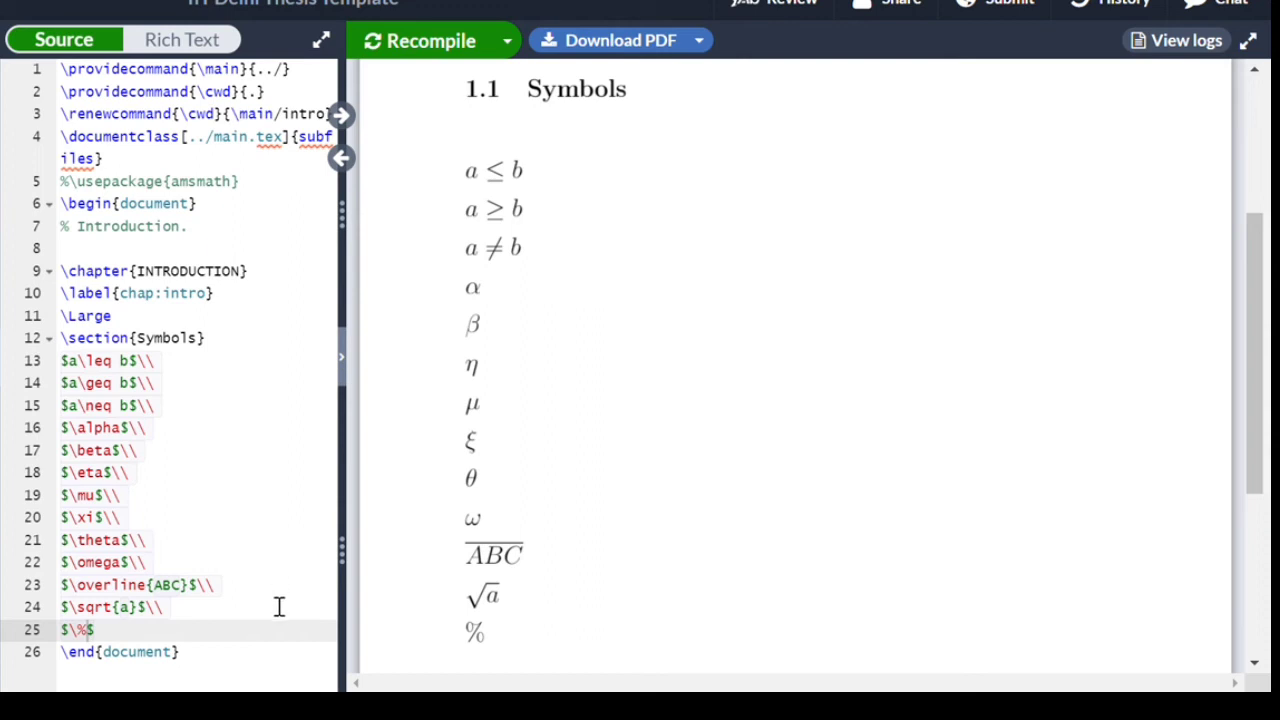
{"action": "left_click", "coordinate": [156, 636]}
{"action": "key", "text": "Return"}
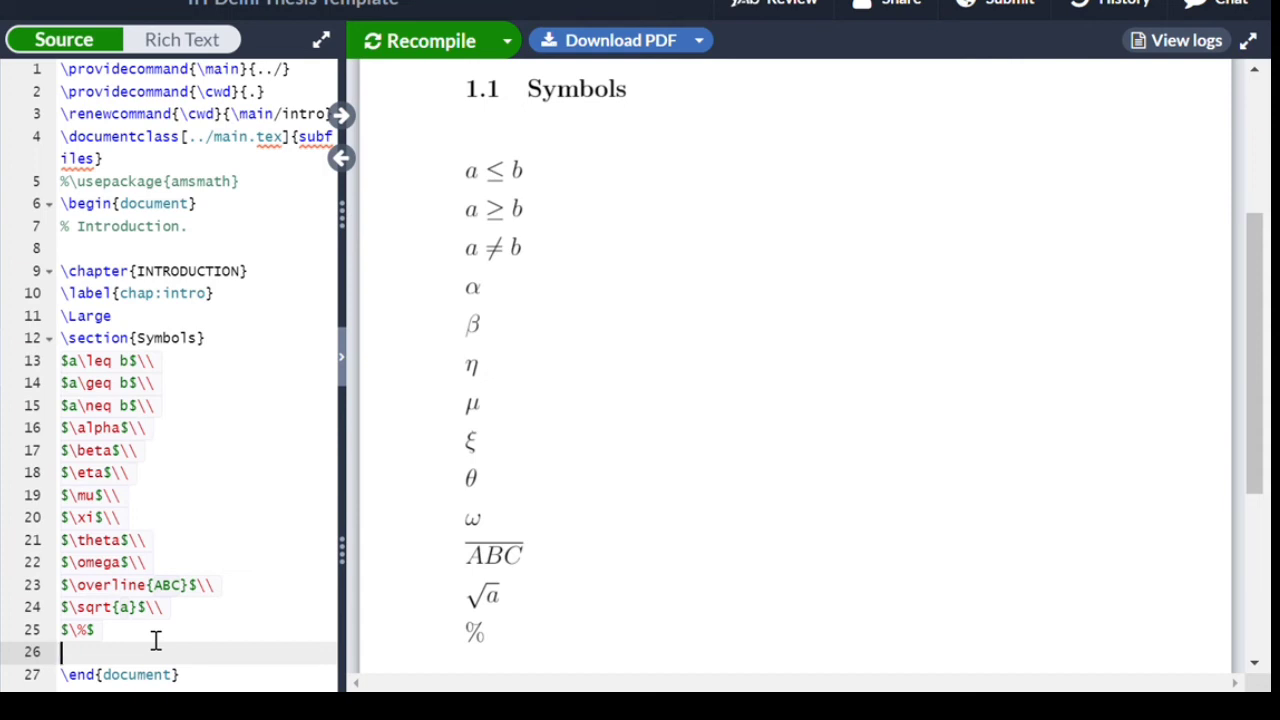
Add $\cap$ and end the $\%$ line with \\ so % and ∩ render separately
{"action": "type", "text": "$\\"}
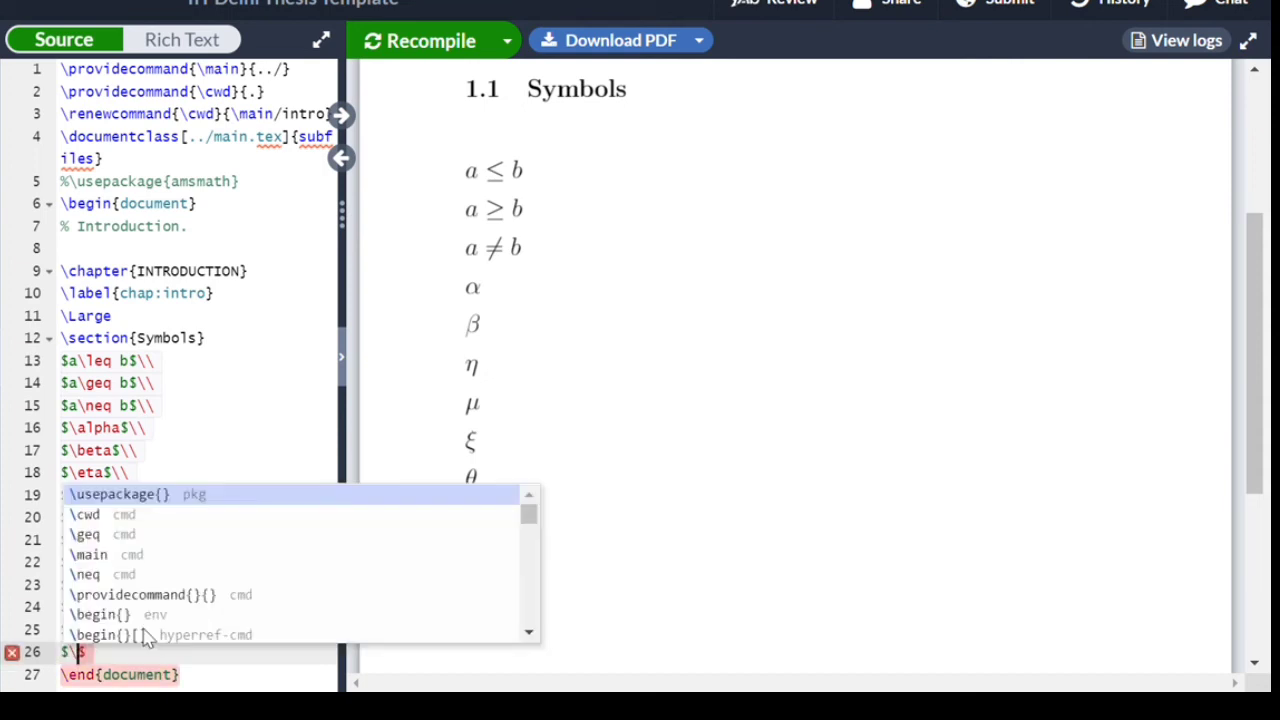
{"action": "type", "text": "cap"}
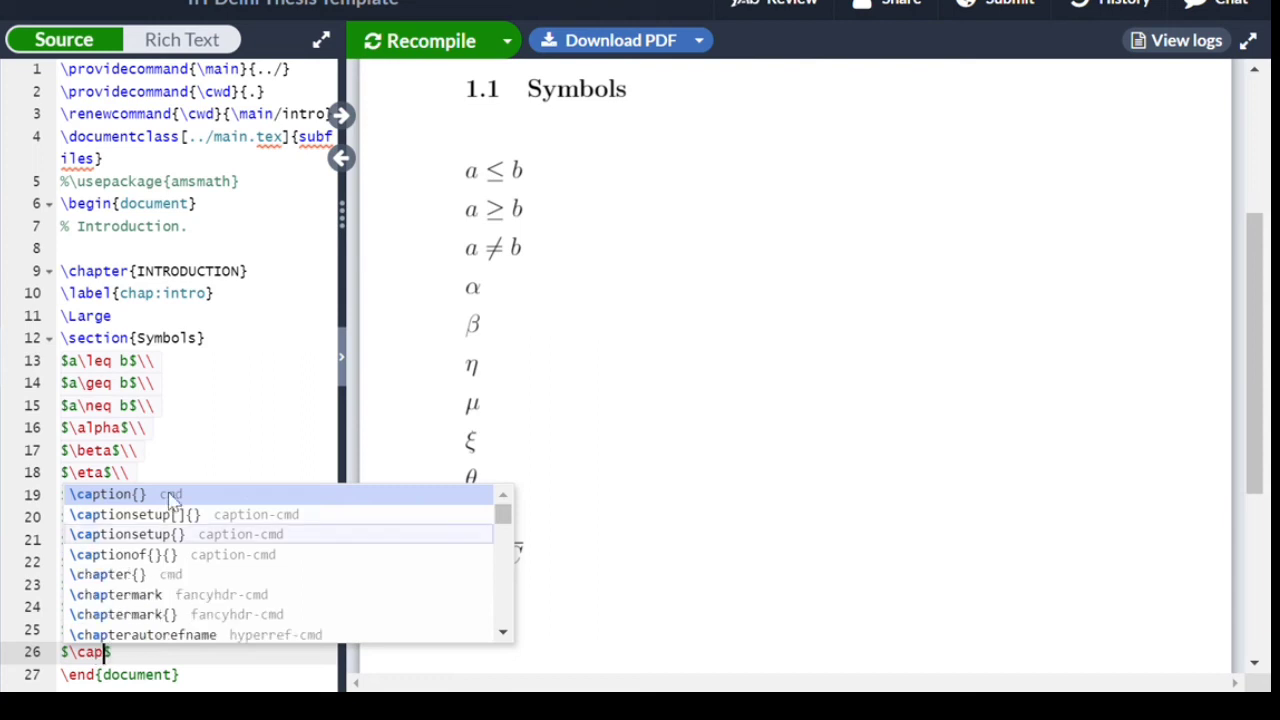
{"action": "left_click", "coordinate": [450, 38]}
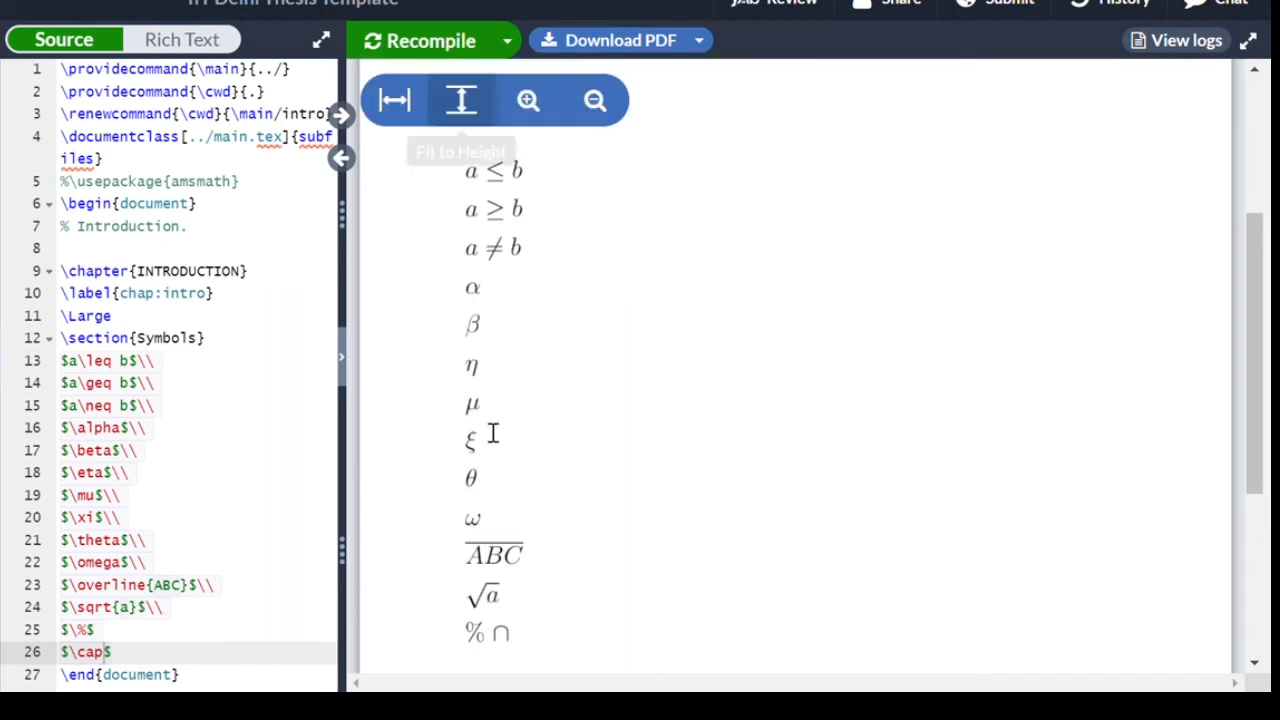
{"action": "left_click", "coordinate": [163, 640]}
{"action": "type", "text": "\\\\"}
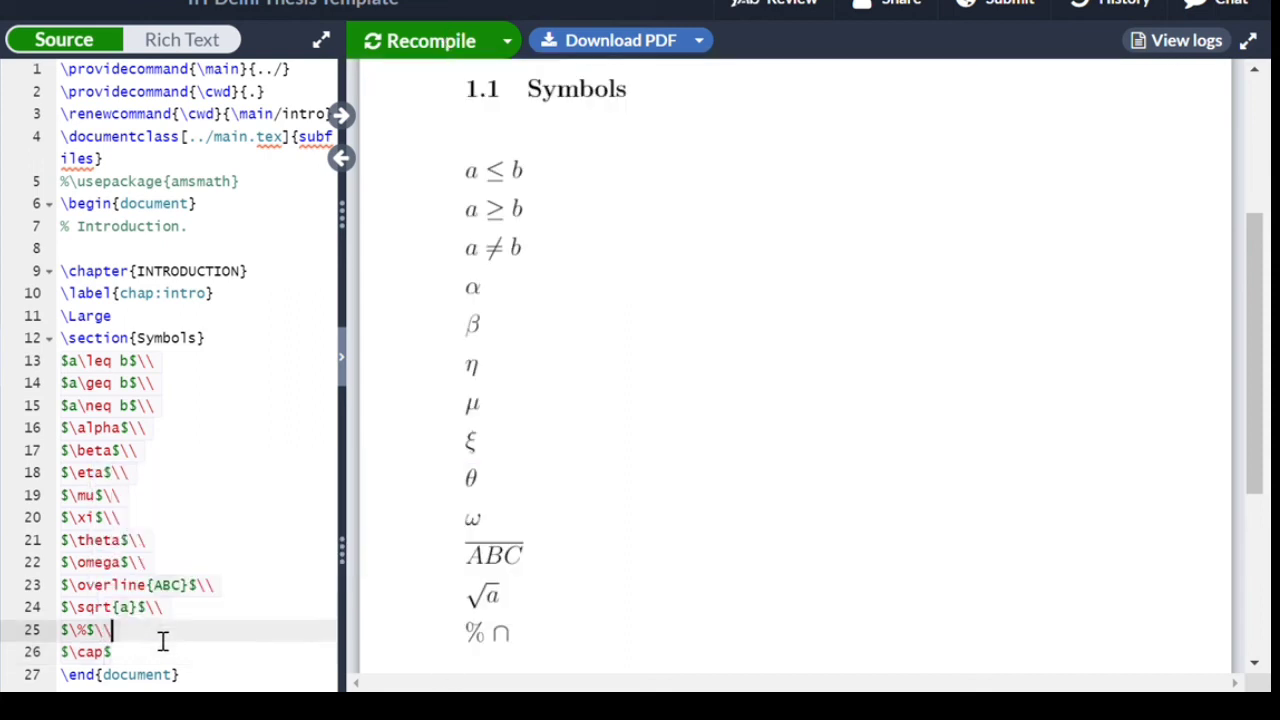
{"action": "left_click", "coordinate": [455, 40]}
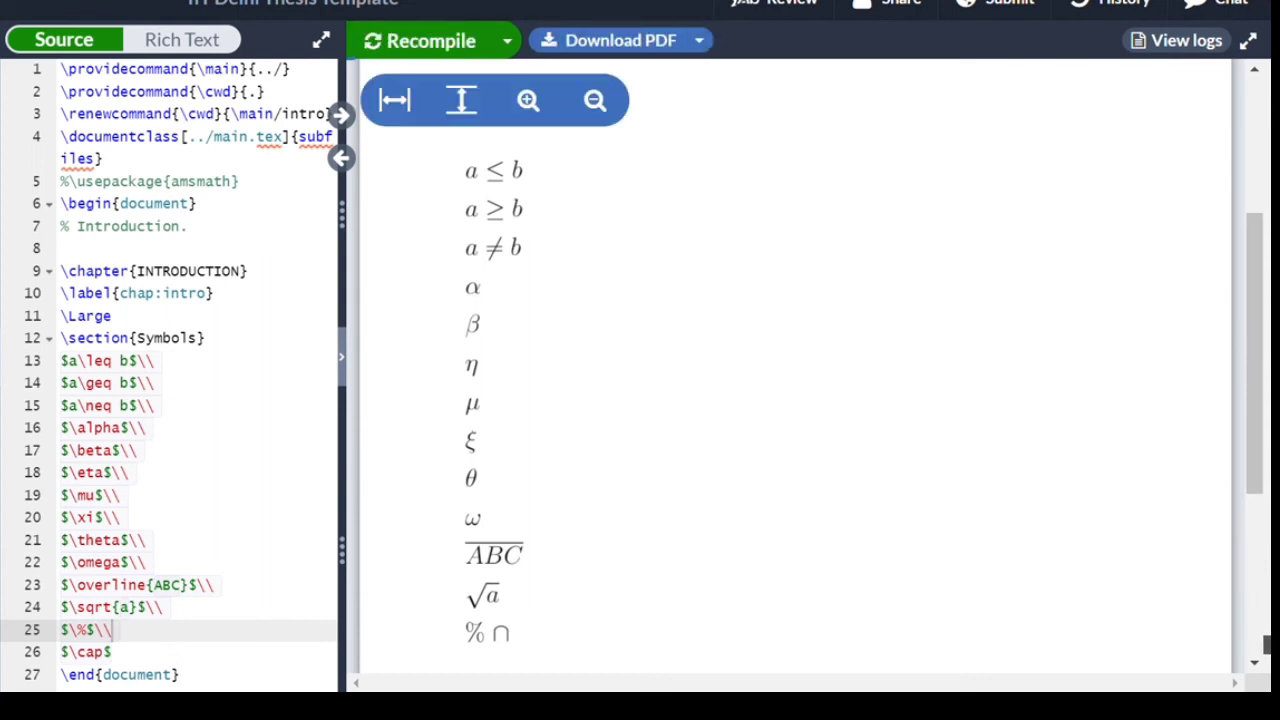
End the ∩ line with \\, add $\cup$ below, and recompile to render ∪
{"action": "scroll", "coordinate": [1262, 668], "scroll_direction": "down", "scroll_amount": 4}
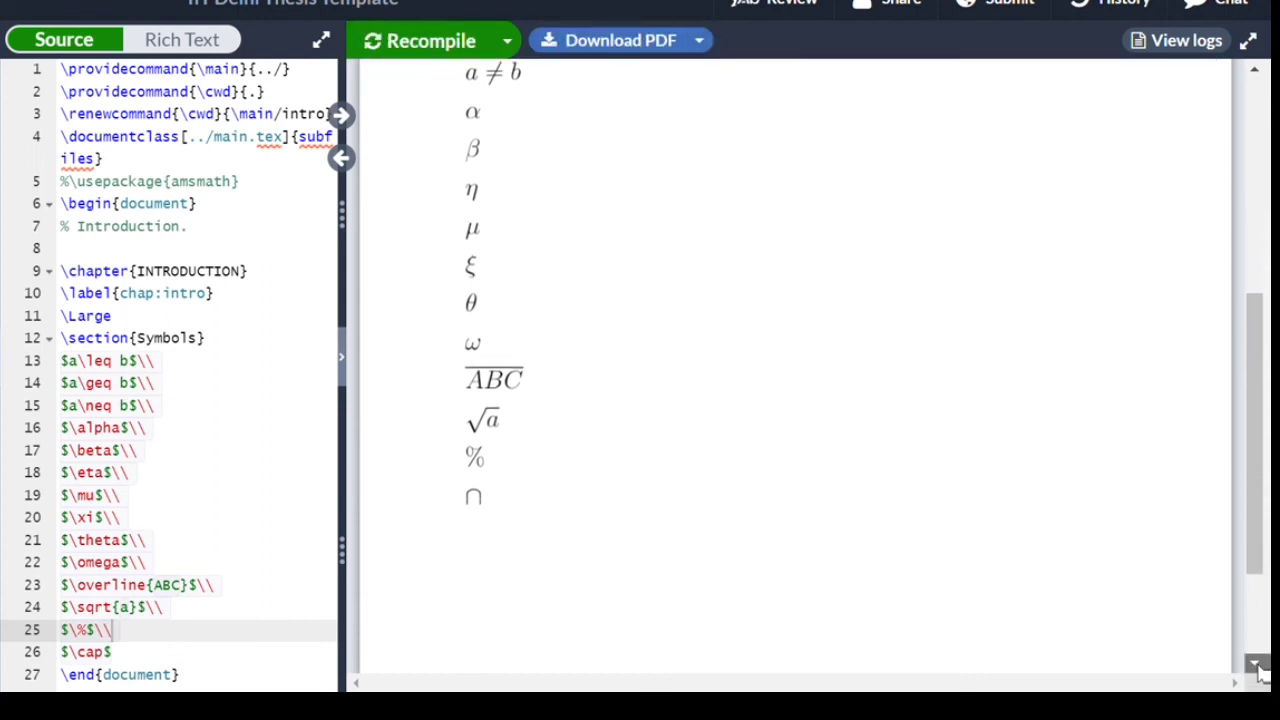
{"action": "left_click", "coordinate": [210, 665]}
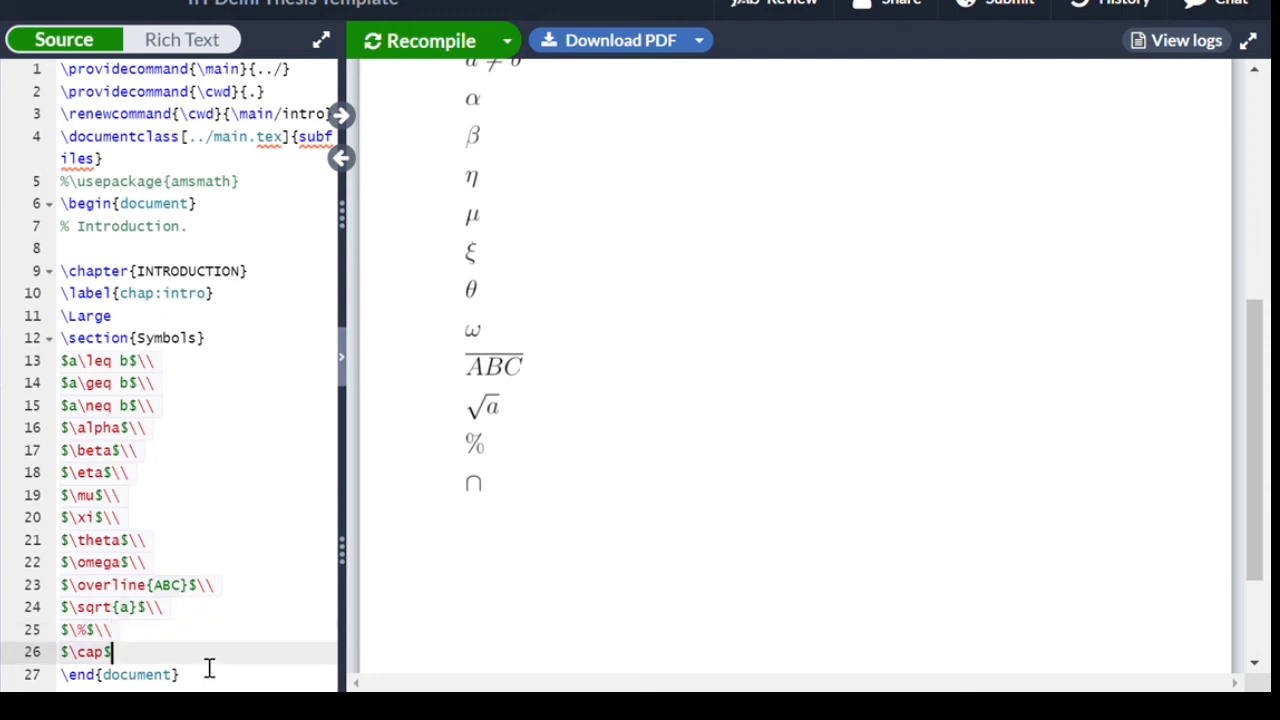
{"action": "type", "text": "\\\\"}
{"action": "key", "text": "Return"}
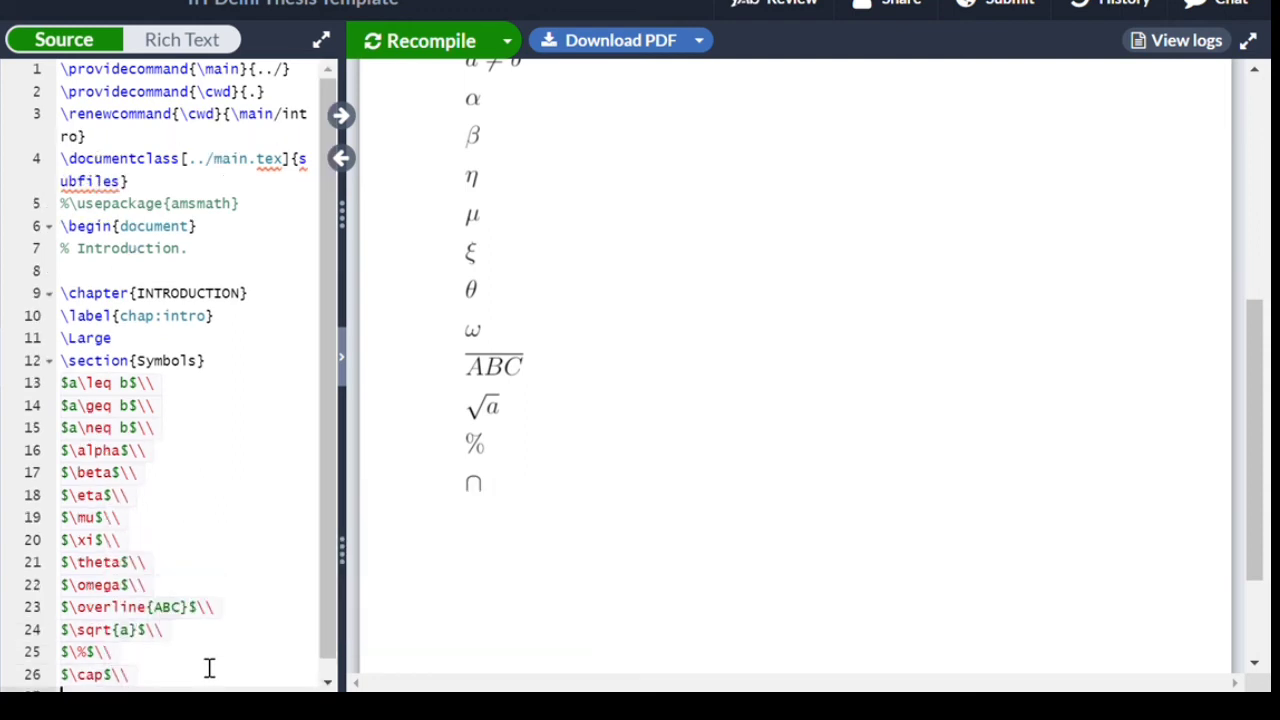
{"action": "left_click", "coordinate": [327, 685]}
{"action": "type", "text": "$"}
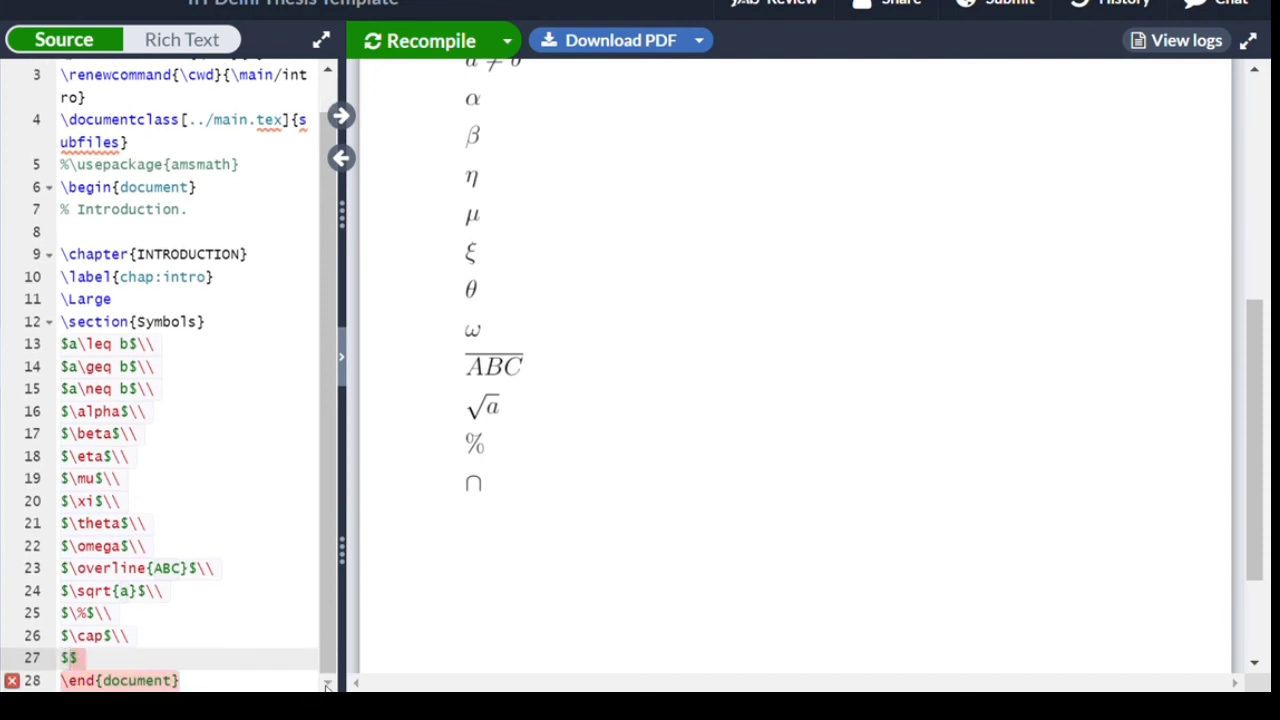
{"action": "type", "text": "\\cup"}
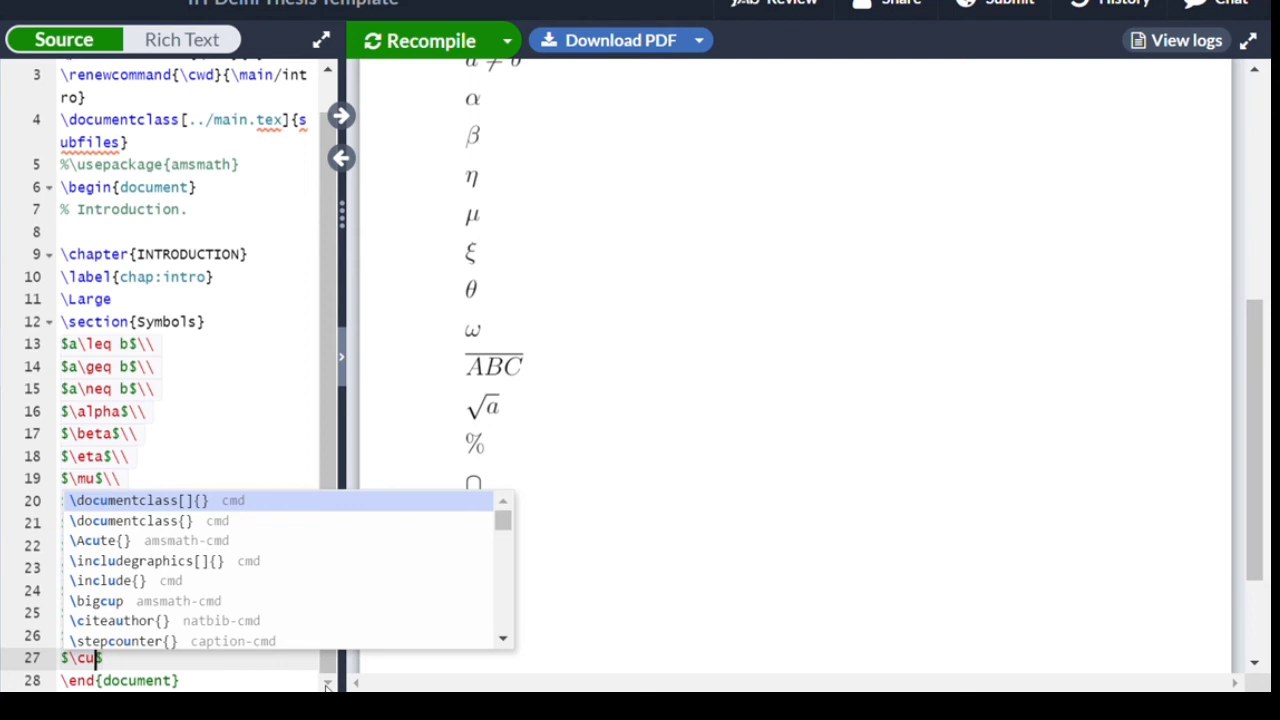
{"action": "left_click", "coordinate": [440, 44]}
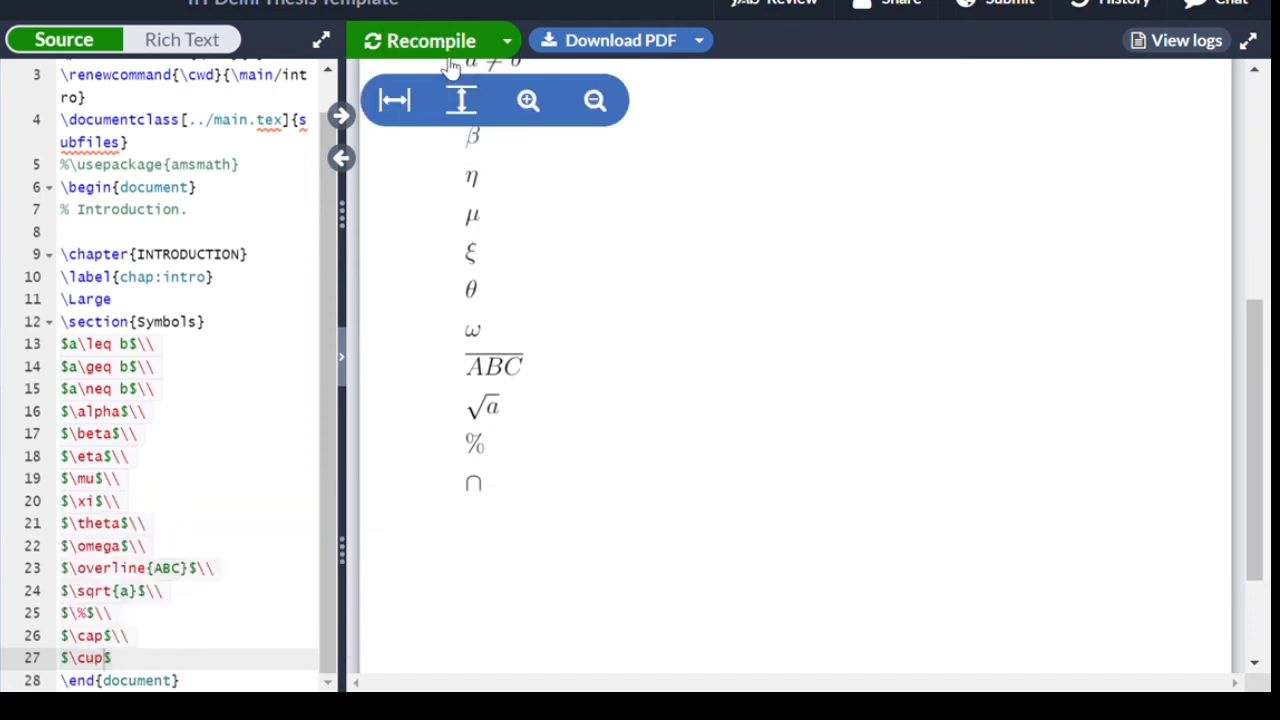
{"action": "left_click", "coordinate": [448, 48]}
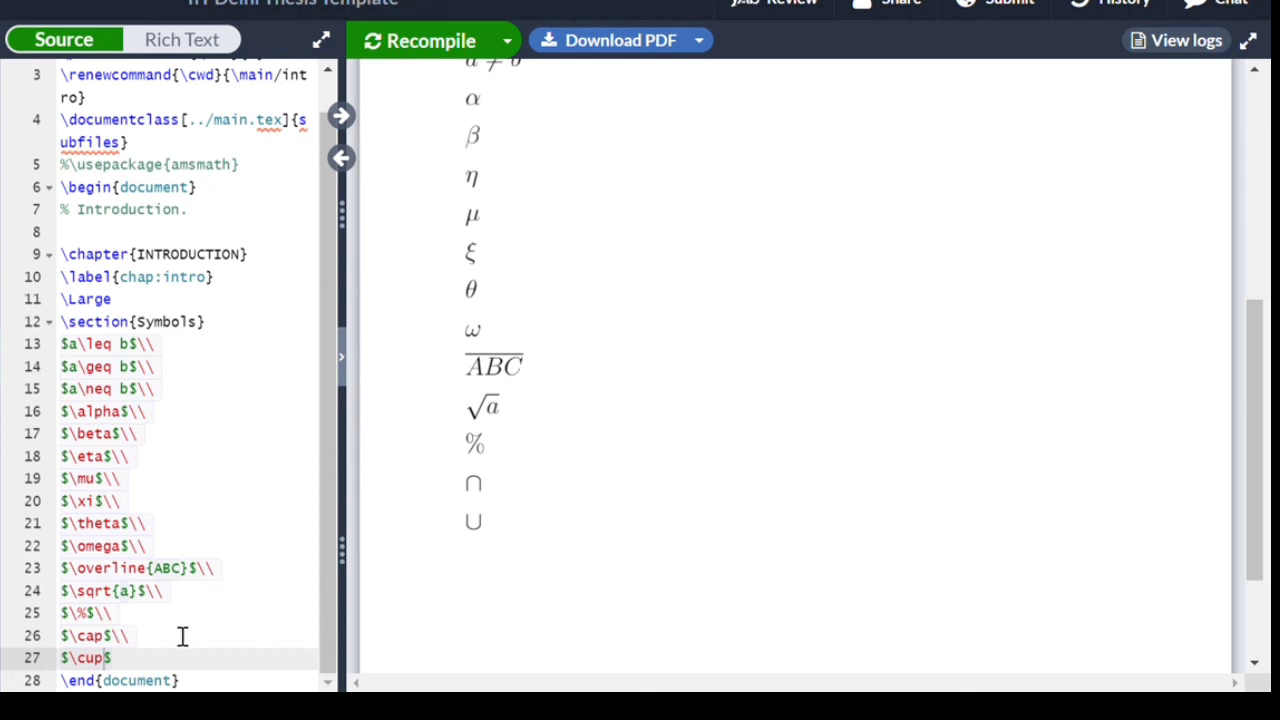
End the ∪ line with \\, add $\delta$ below, and recompile to show δ
{"action": "type", "text": "\\\\"}
{"action": "key", "text": "Return"}
{"action": "type", "text": "$"}
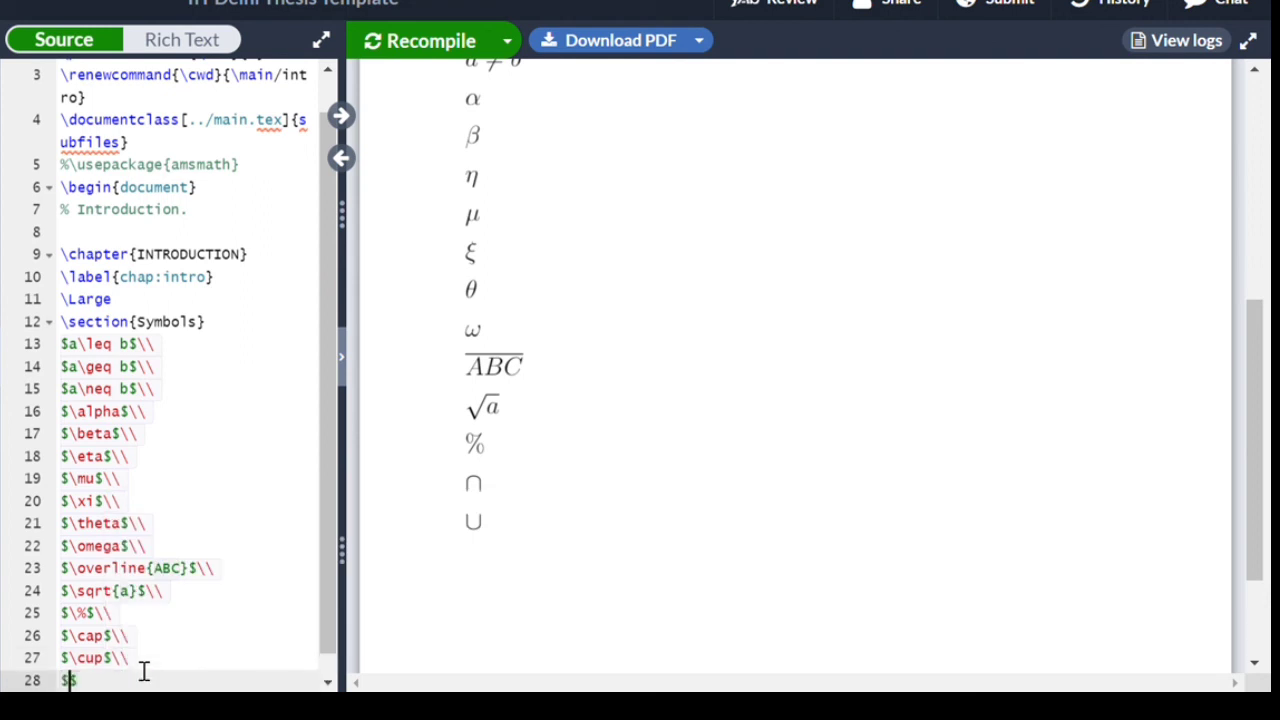
{"action": "type", "text": "\\del"}
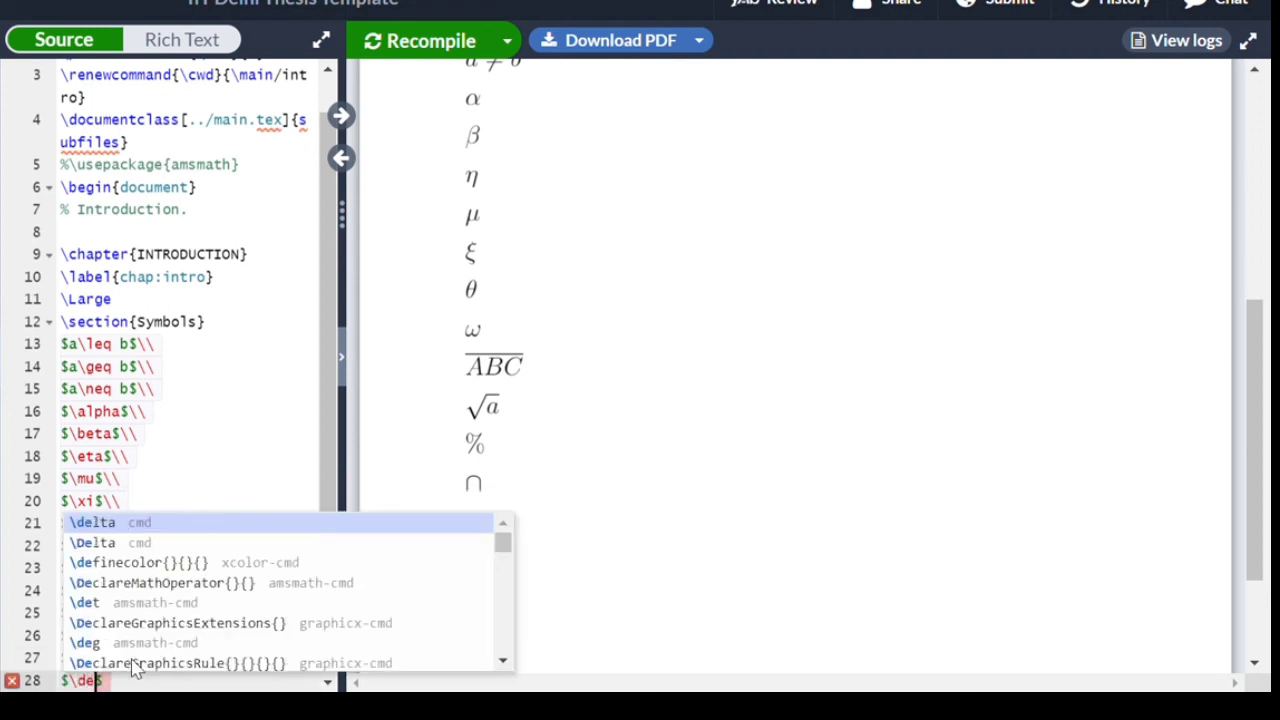
{"action": "type", "text": "ta"}
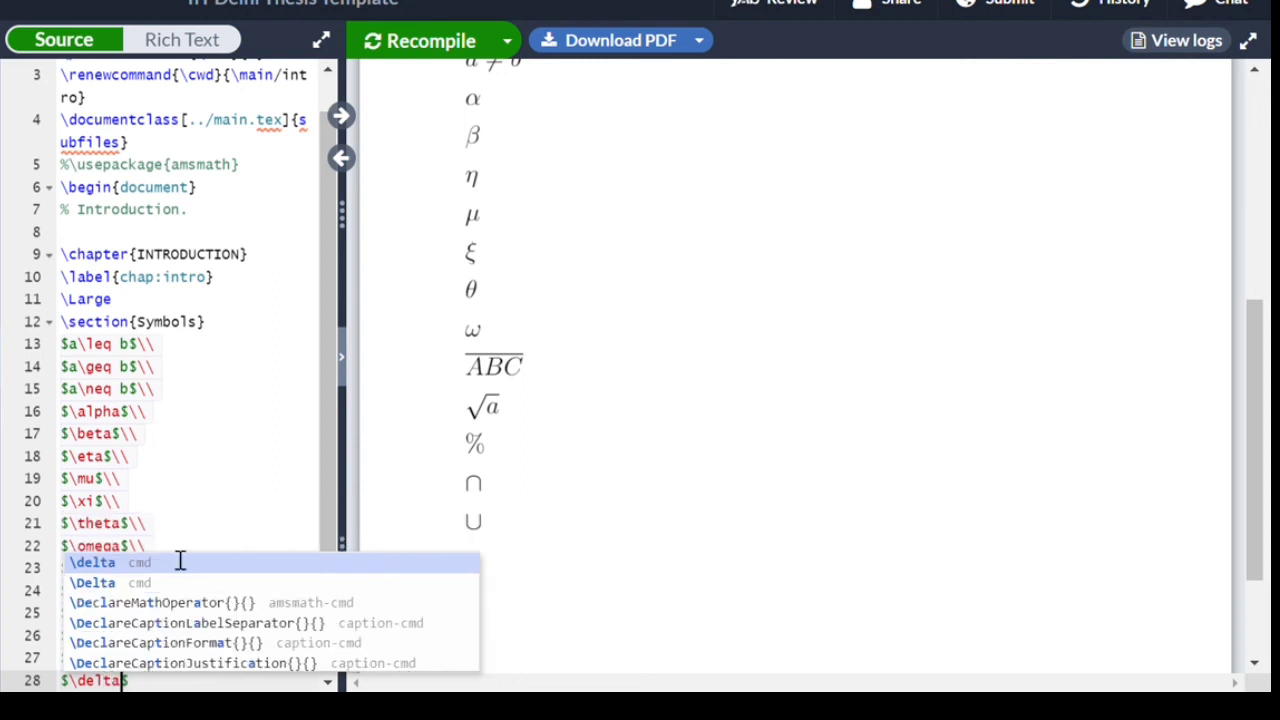
{"action": "key", "text": "Escape"}
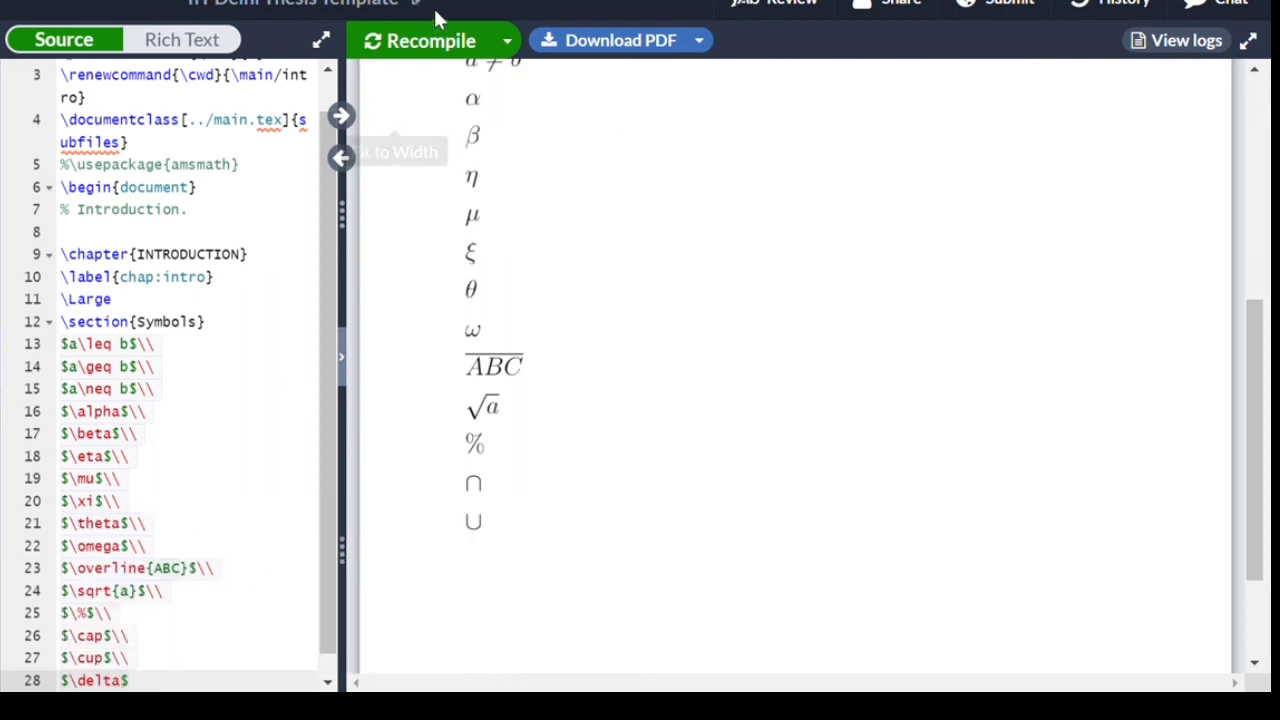
{"action": "left_click", "coordinate": [440, 42]}
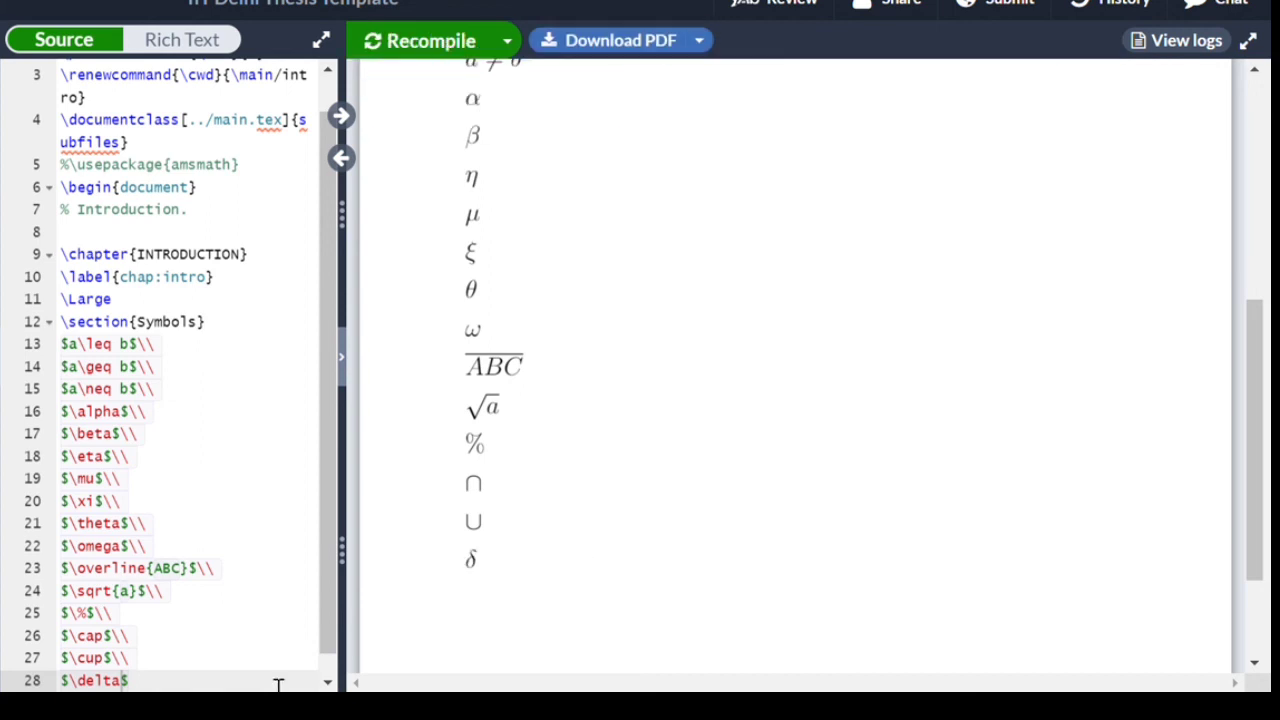
{"action": "scroll", "coordinate": [337, 682], "scroll_direction": "down", "scroll_amount": 1}
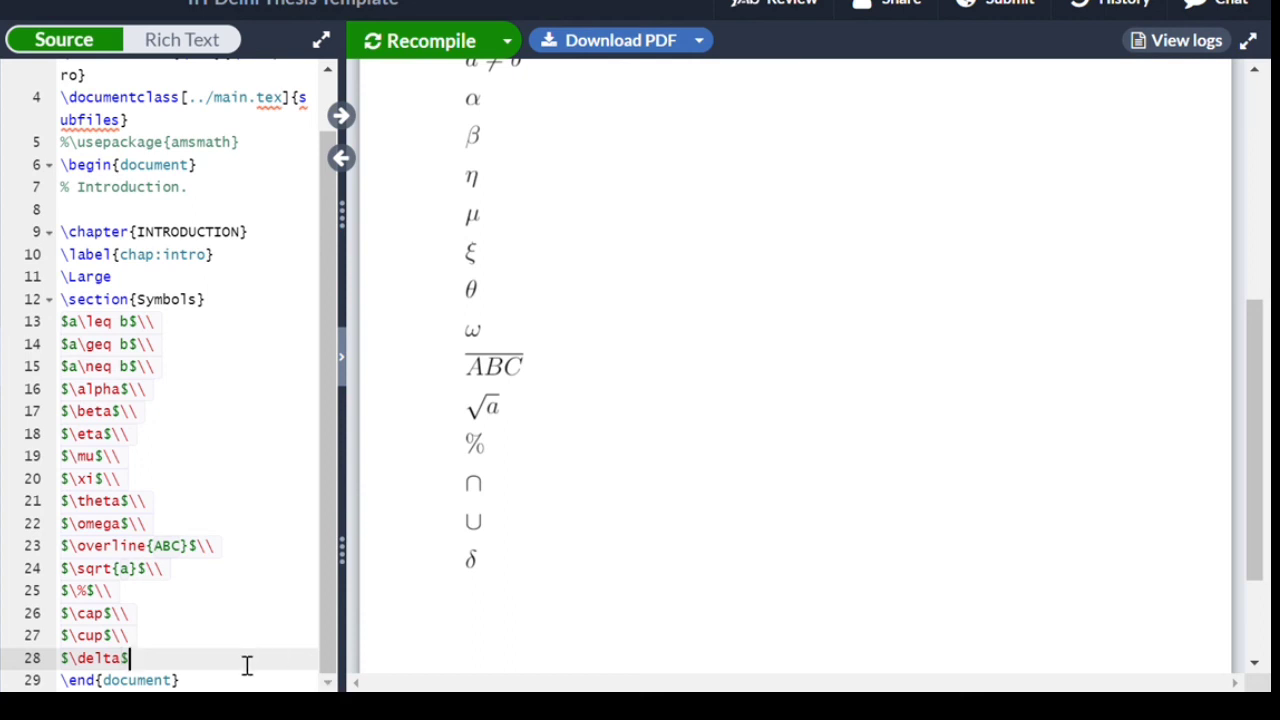
Add $\triangle$ below δ, recompile, and append \\ to the δ line
{"action": "key", "text": "Return"}
{"action": "type", "text": "$"}
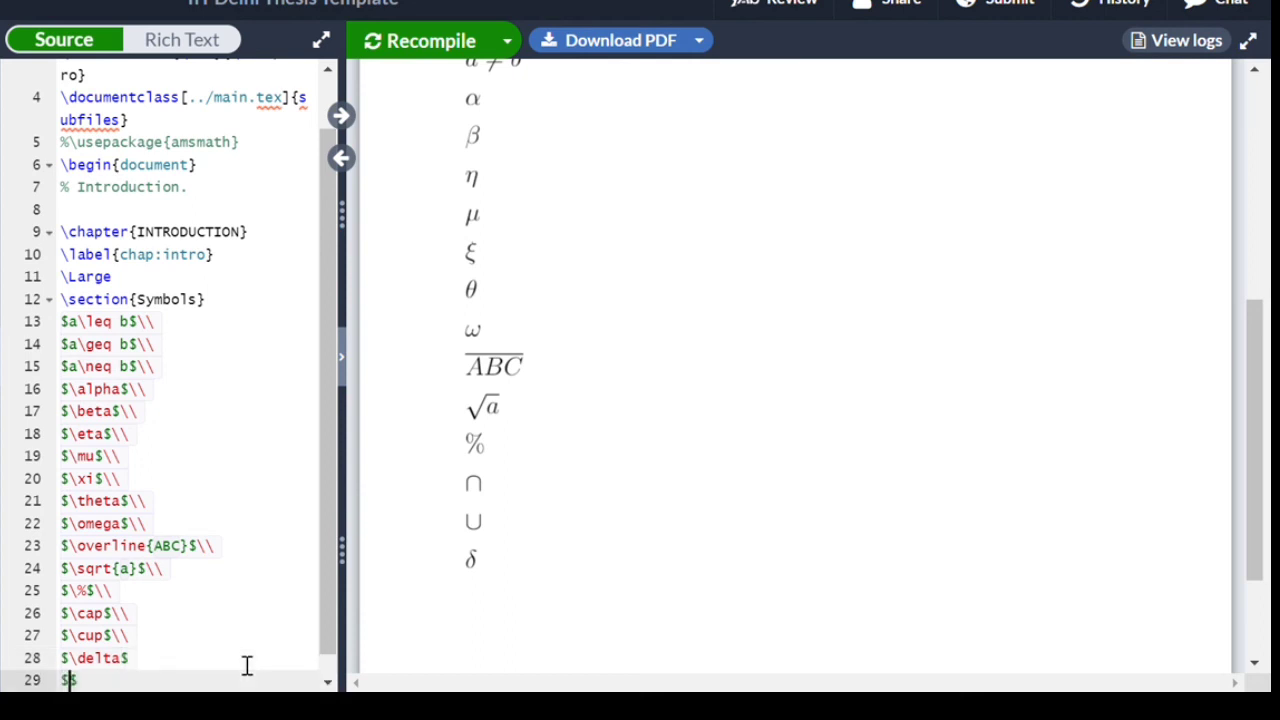
{"action": "type", "text": "\\"}
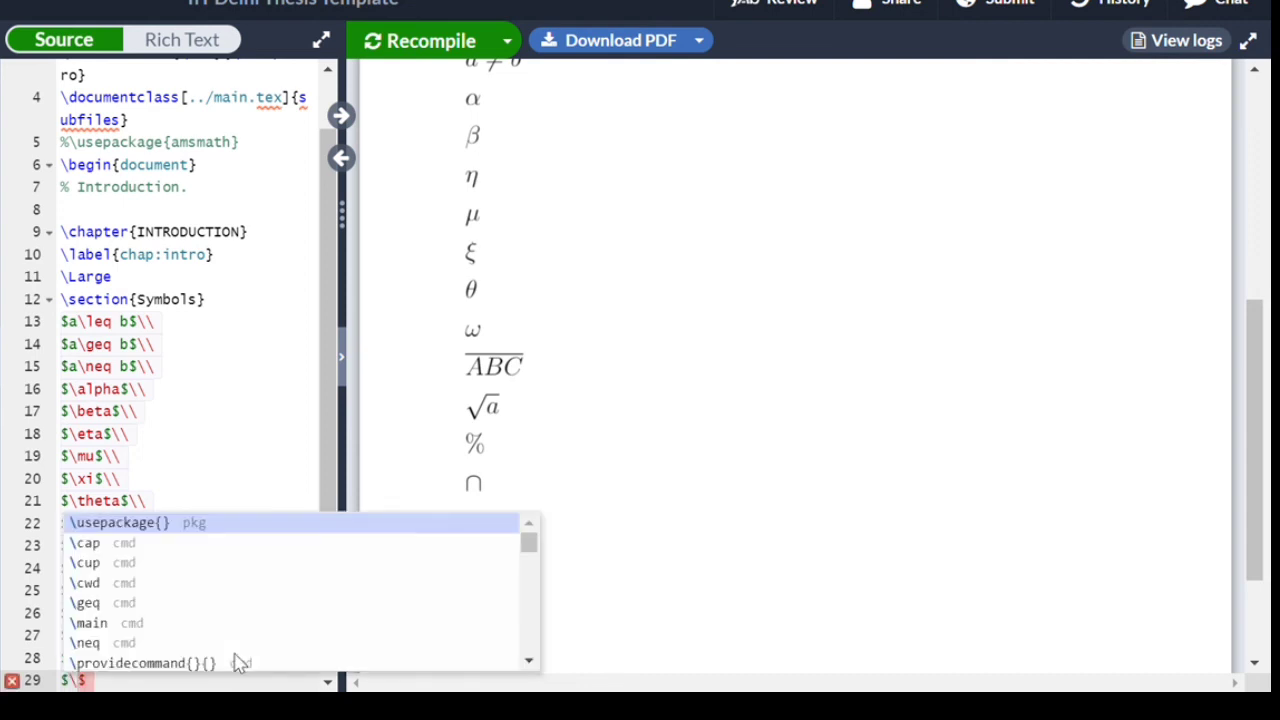
{"action": "type", "text": "trian"}
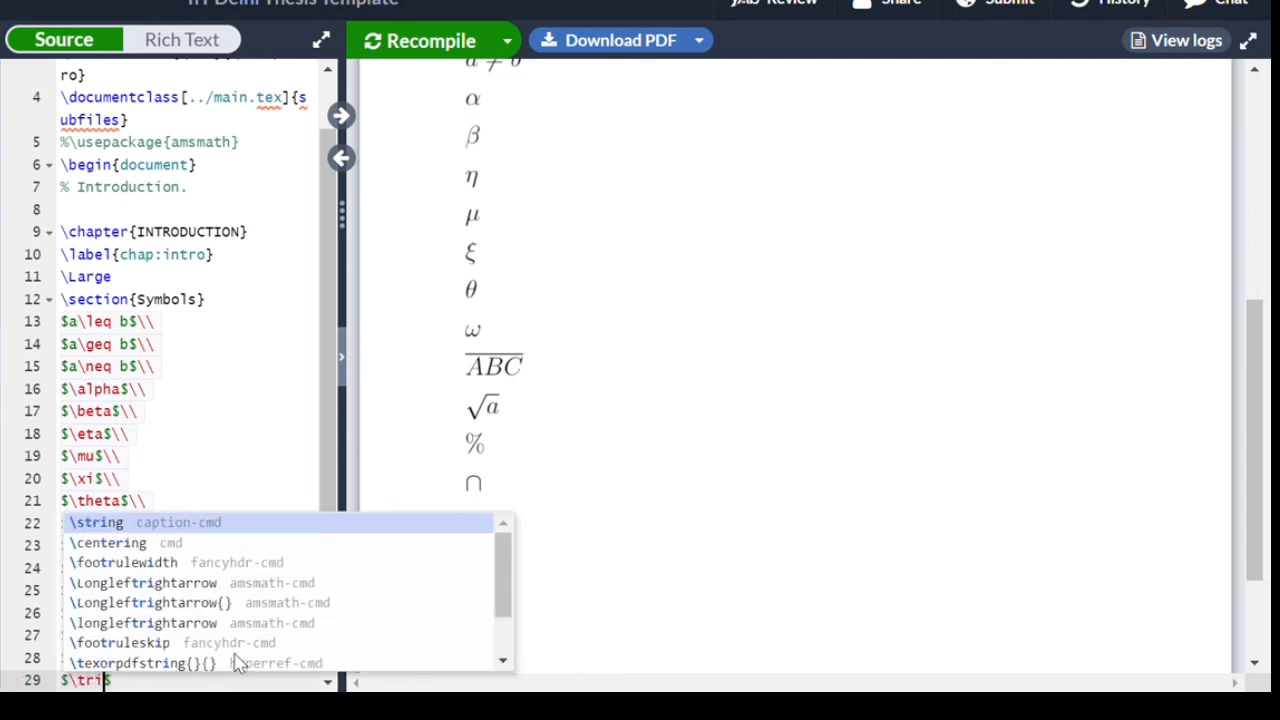
{"action": "type", "text": "gle"}
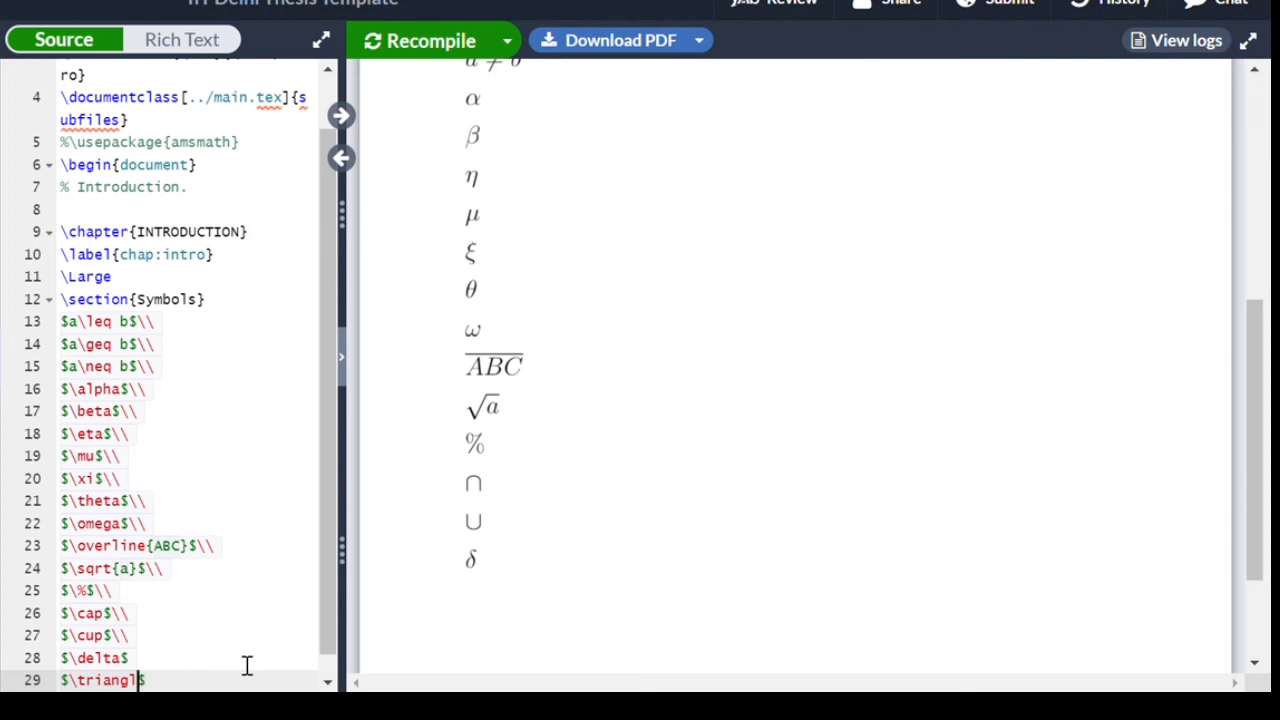
{"action": "left_click", "coordinate": [460, 40]}
{"action": "left_click", "coordinate": [328, 684]}
{"action": "left_click", "coordinate": [187, 647]}
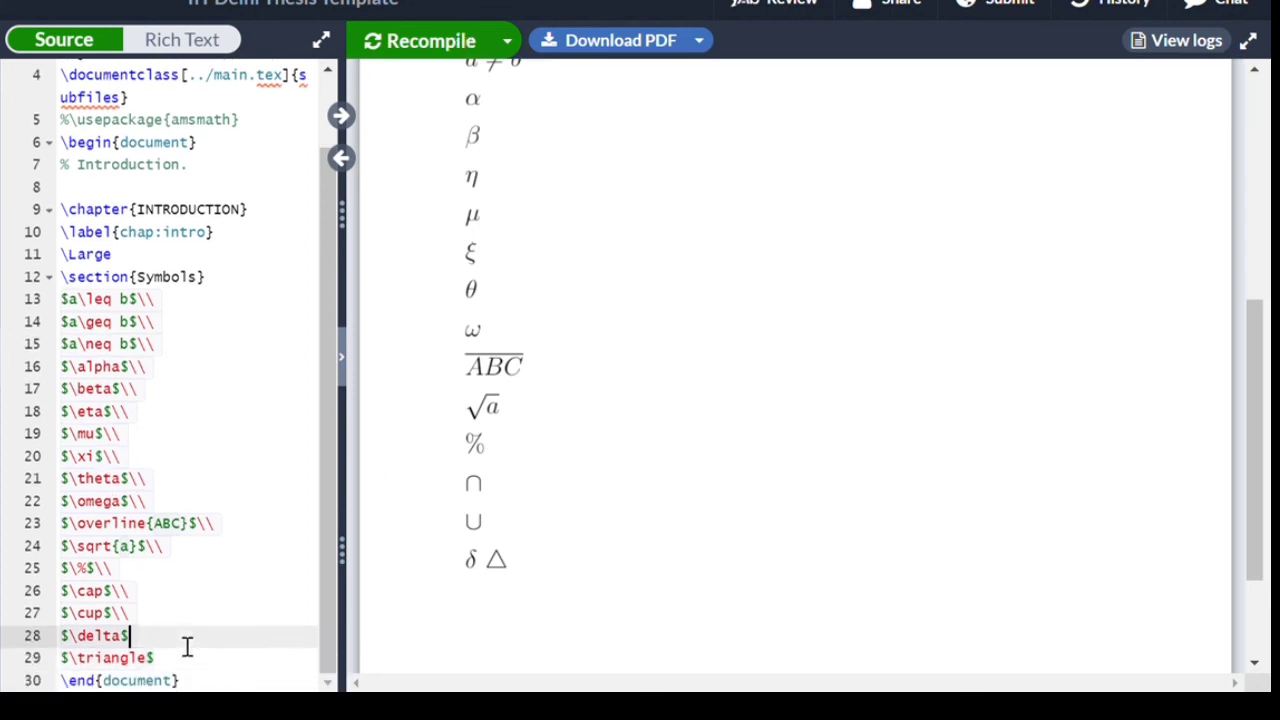
{"action": "type", "text": "\\\\"}
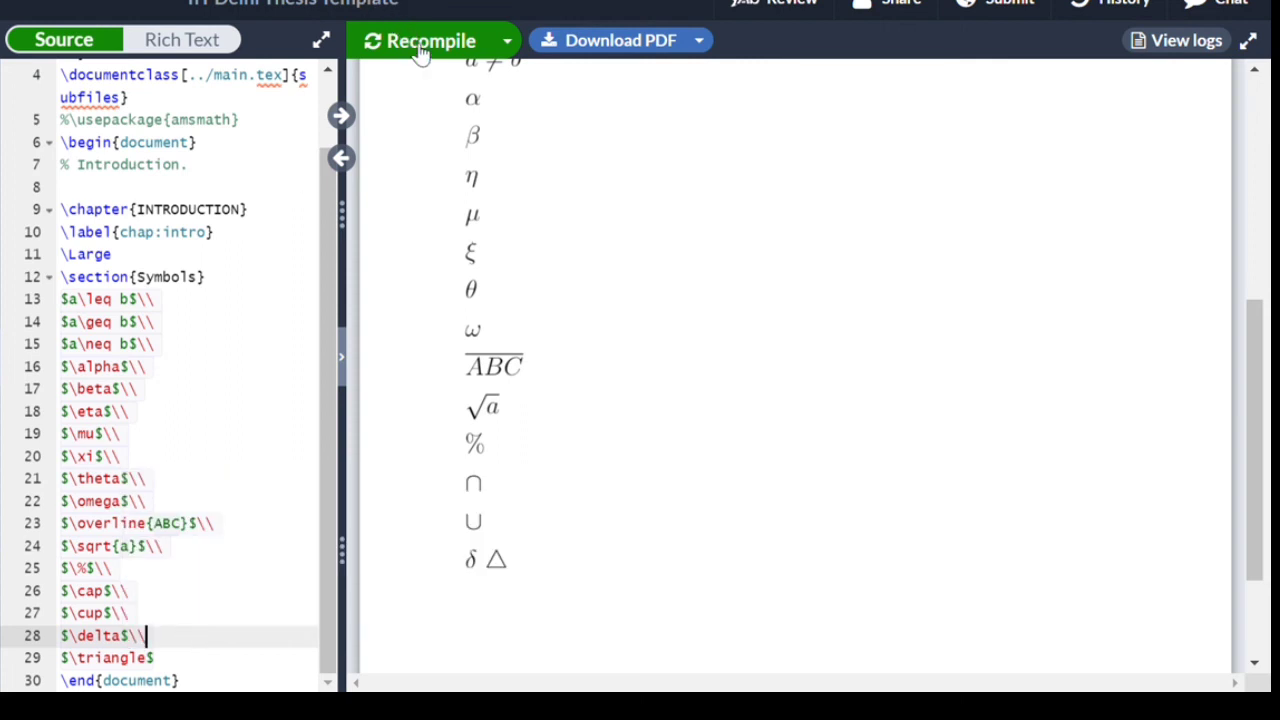